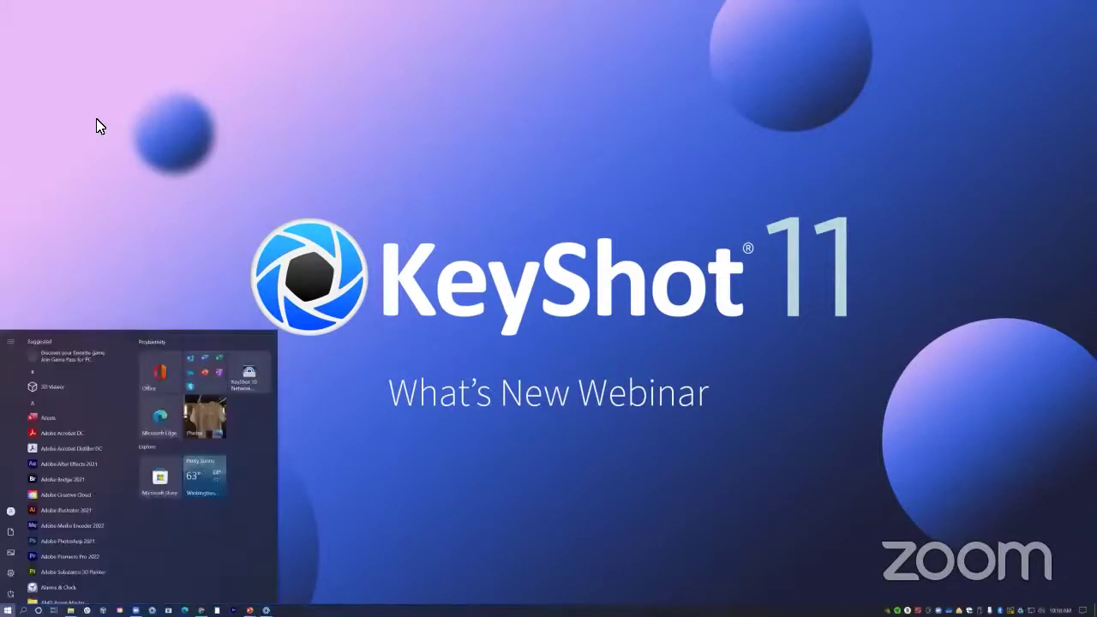
Switch to the KeyShot window with the rusty barrels on a pallet and resume its real-time rendering.
mouse_move(266, 611)
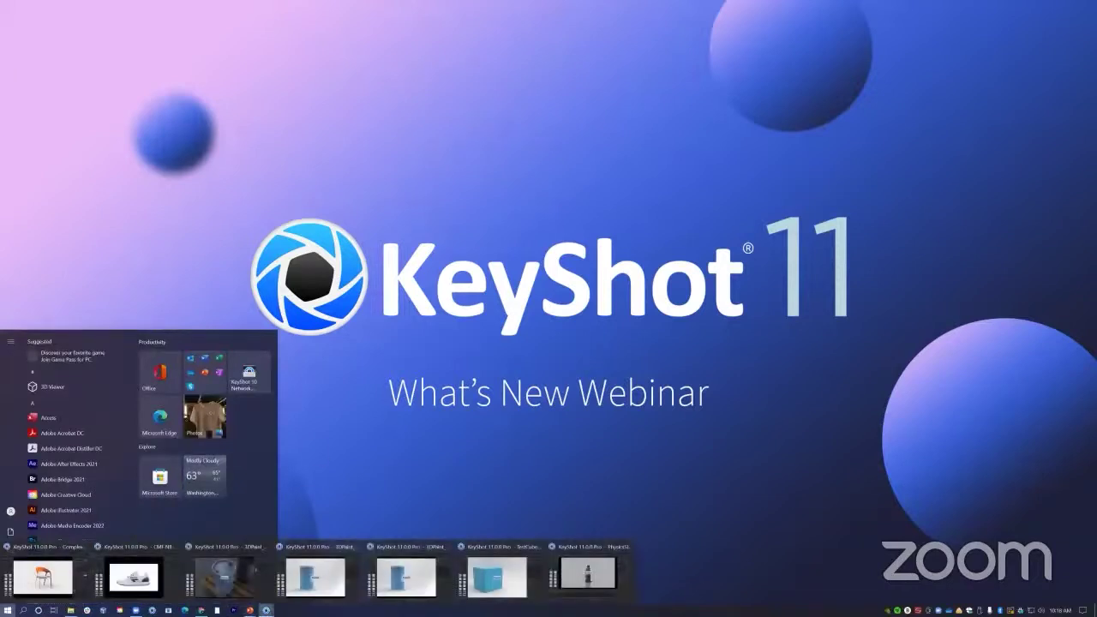
left_click(224, 576)
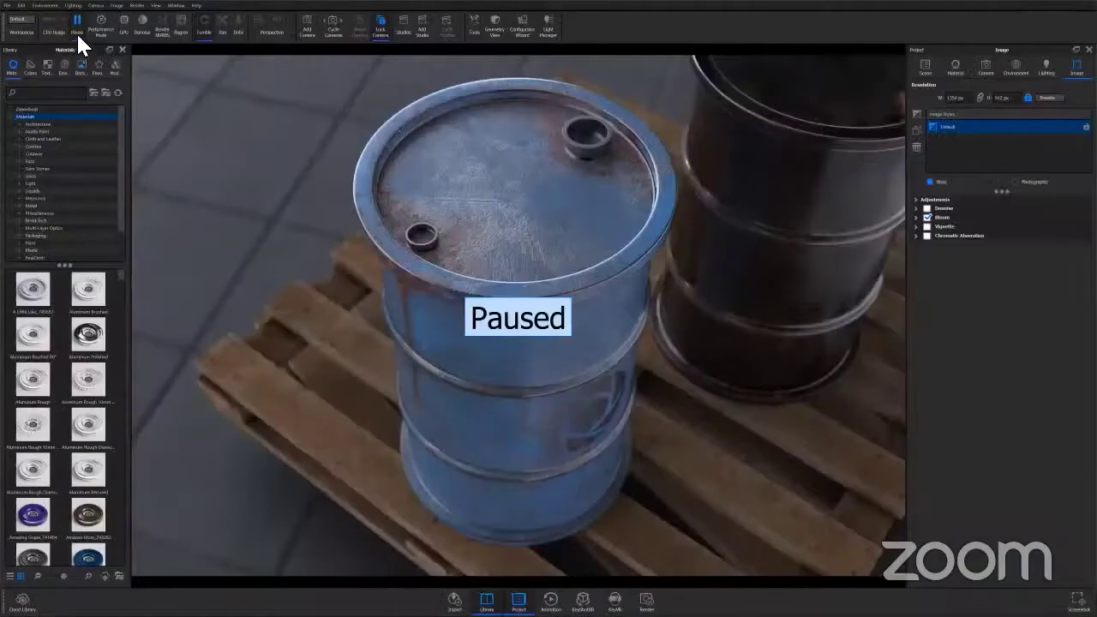
left_click(76, 32)
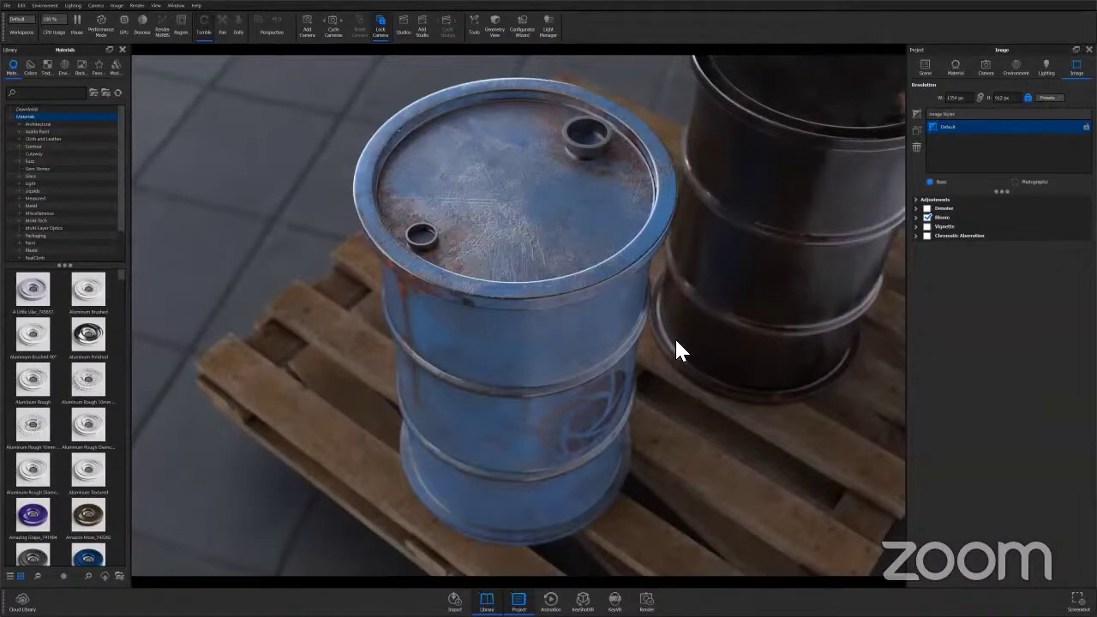
Bring up the KeyShot 11 welcome window, view its demo scenes, and close it.
key("w")
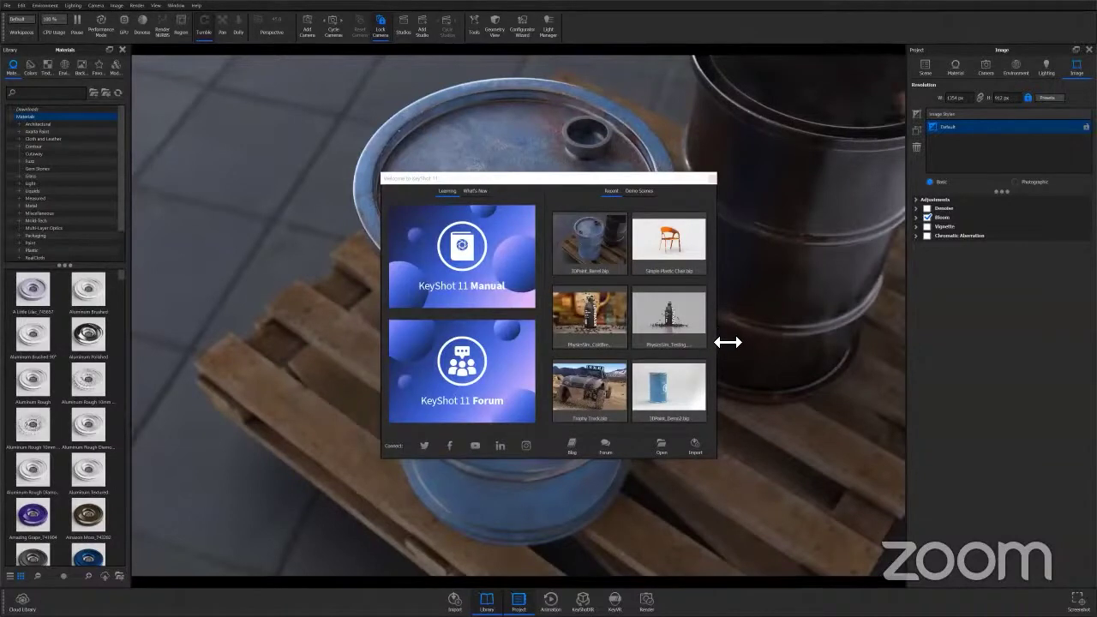
left_click(637, 191)
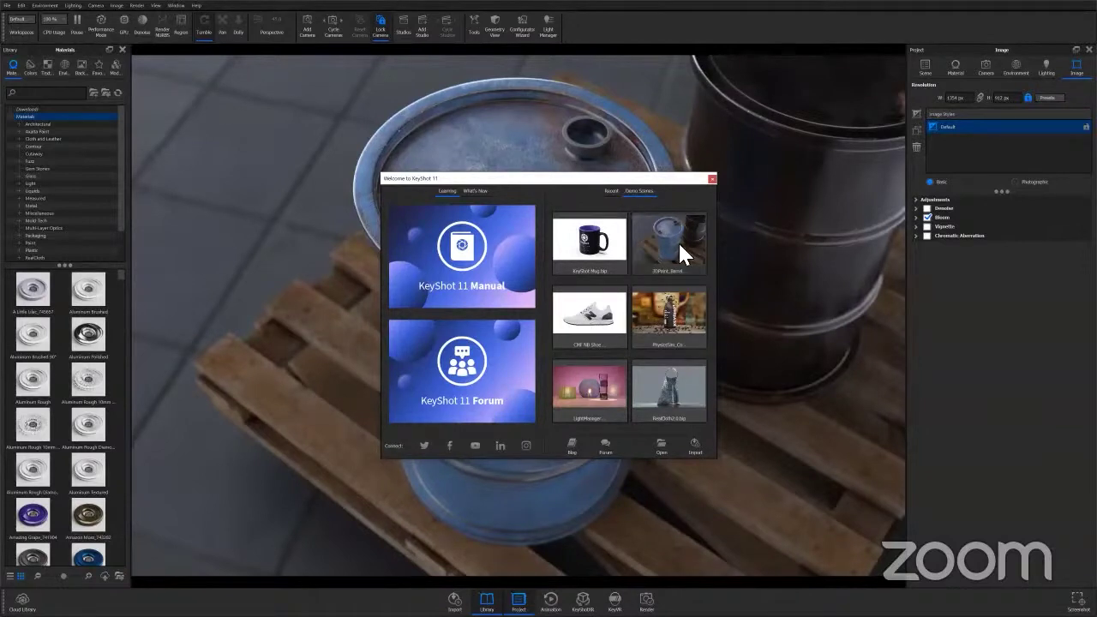
left_click(711, 179)
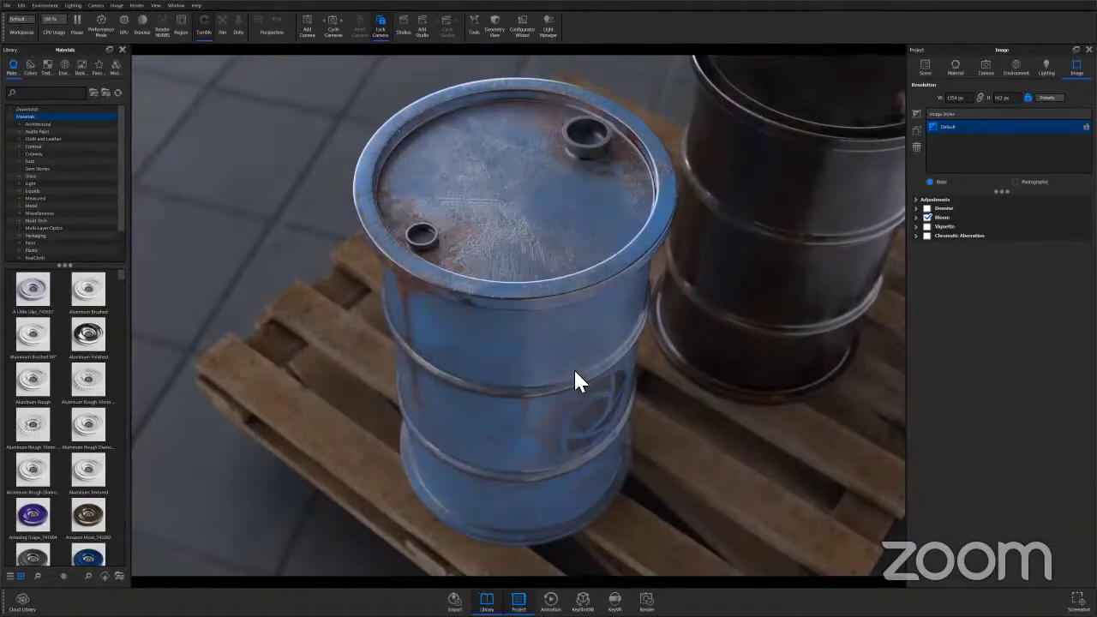
Examine the full node network in the blue barrel material's Material Graph, then close the graph.
left_click(955, 68)
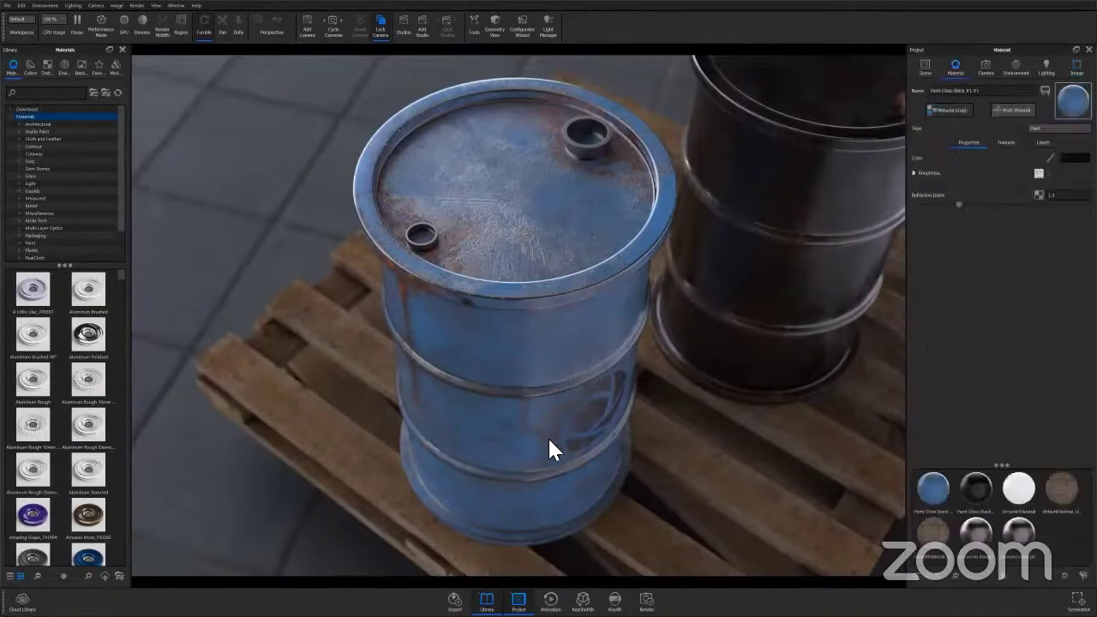
scroll(257, 347, "down", 5)
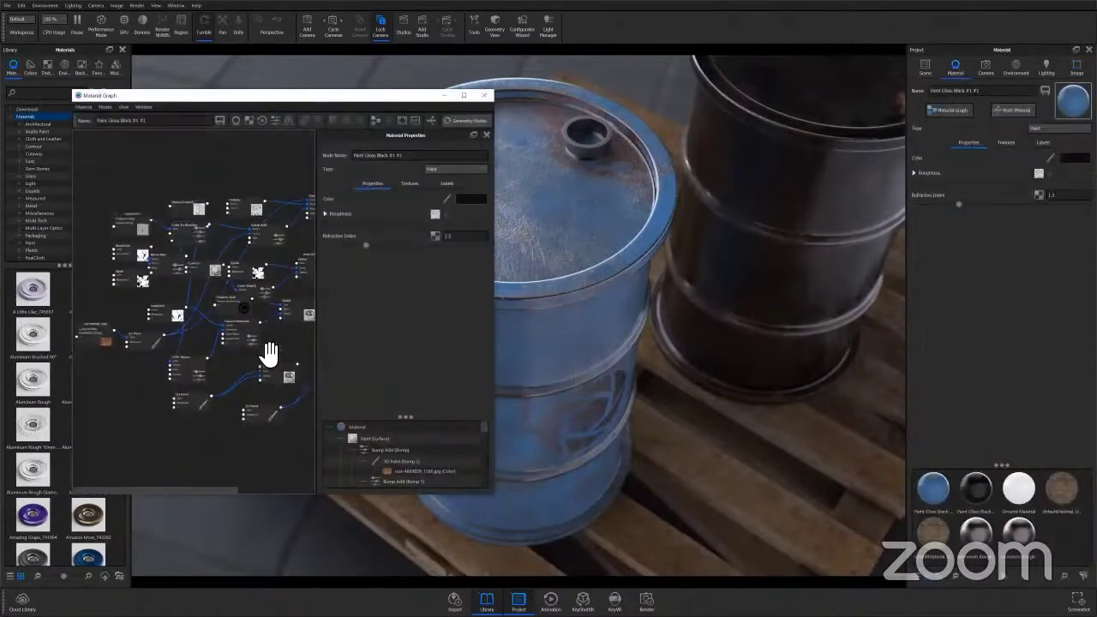
left_click(374, 121)
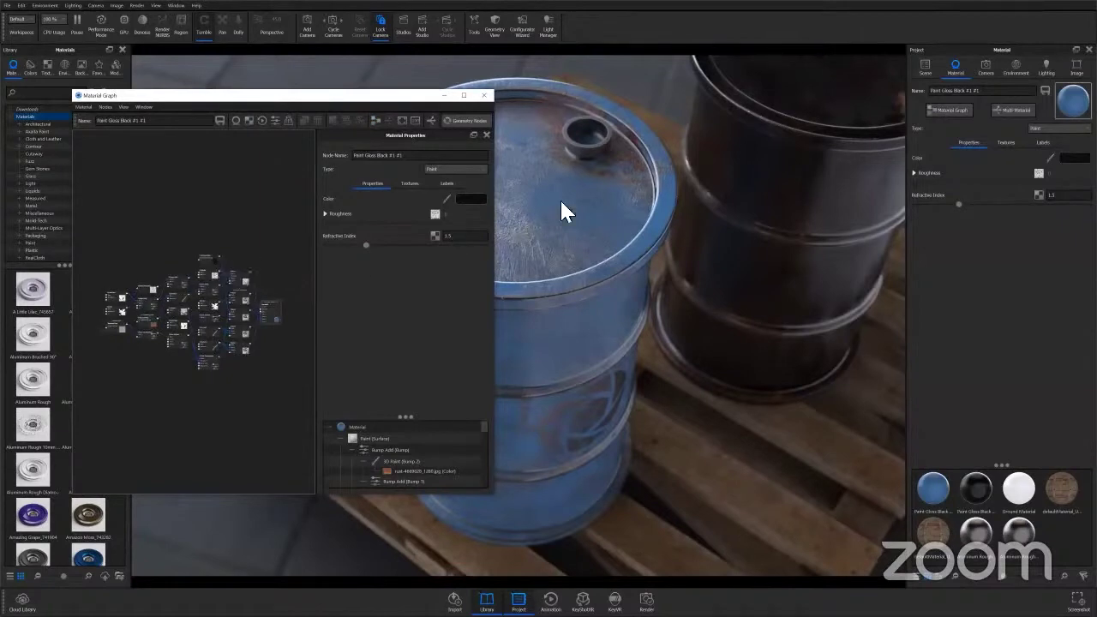
left_click(486, 95)
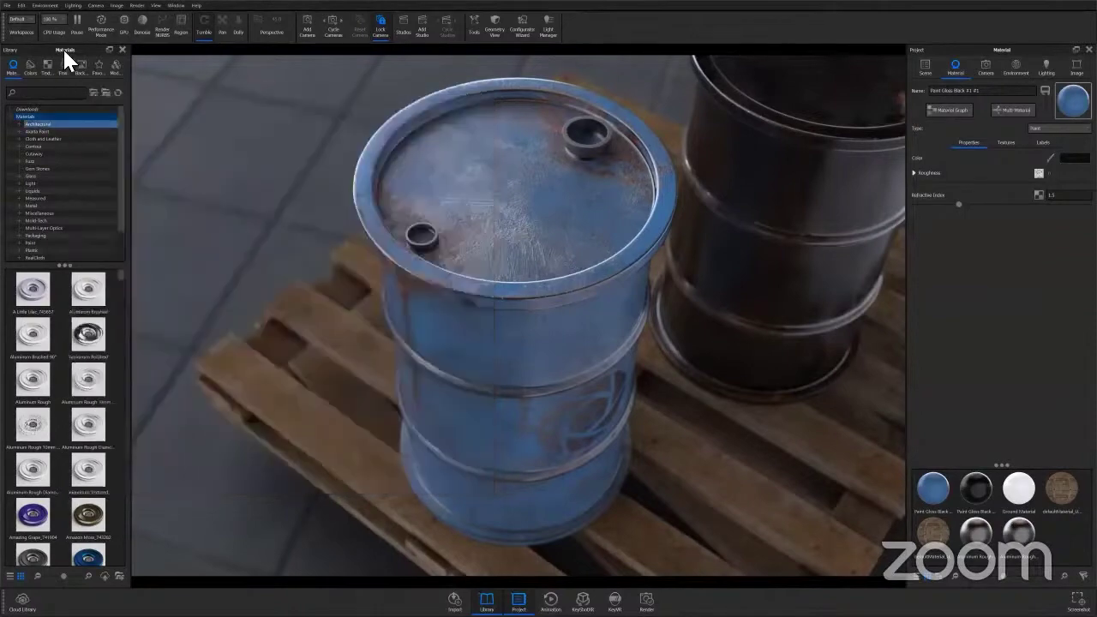
Pause the pallet scene's rendering and switch to the KeyShot window with the 3D Paint demo barrel, with its rendering active.
left_click(77, 21)
key("super")
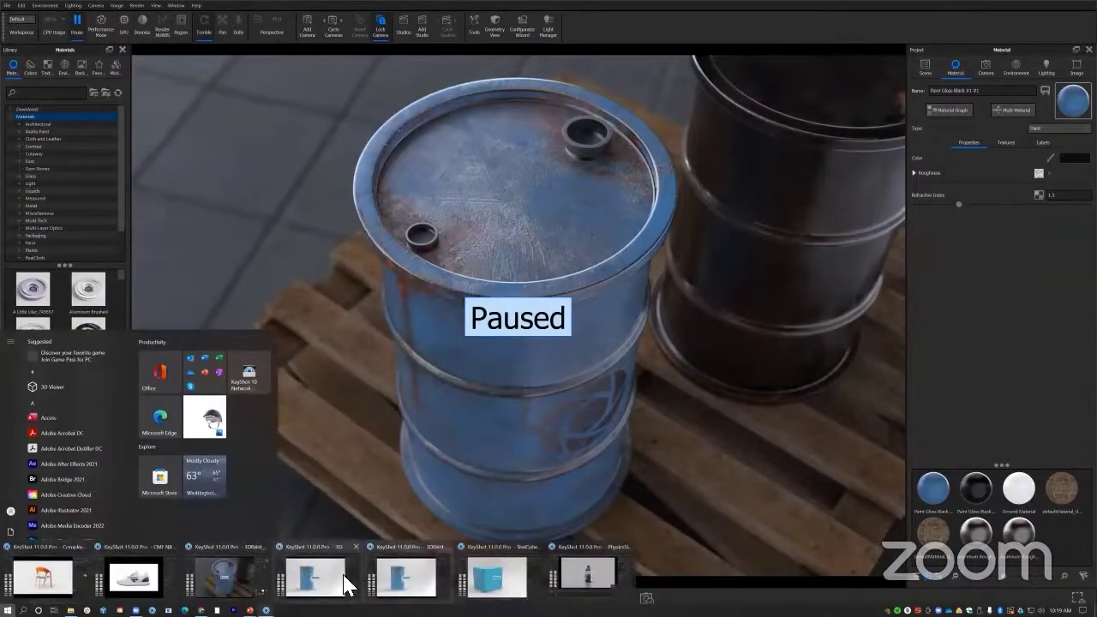
left_click(351, 576)
left_click(86, 26)
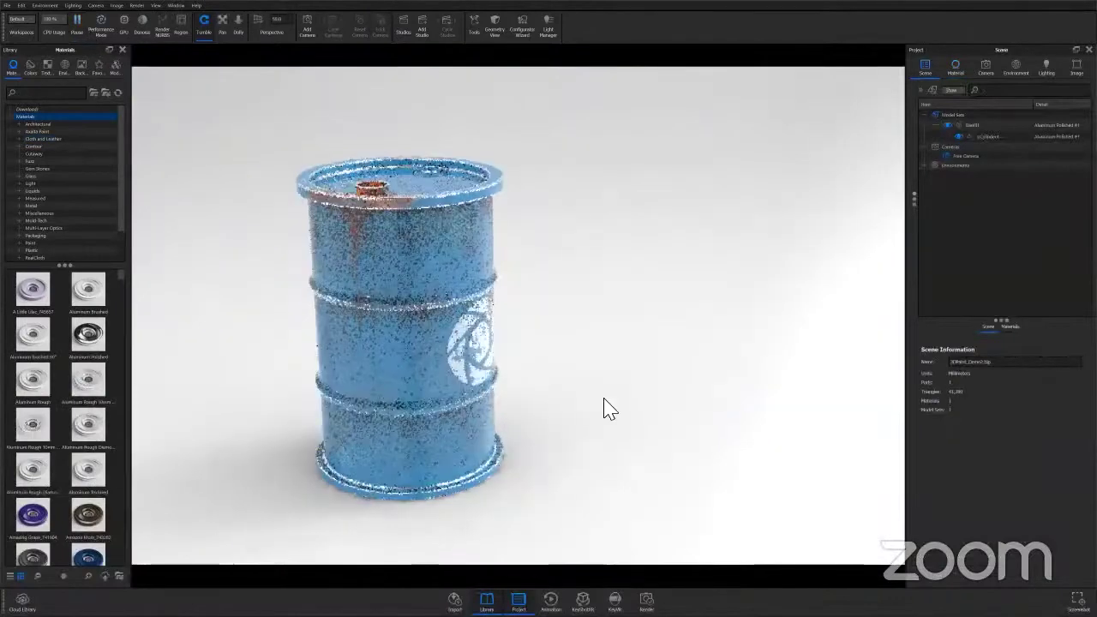
Open the Material Graph of the barrel's Aluminum Polished #1 material and delete the lowest 3D Paint node with its connected Metal label.
left_click_drag(609, 408, 526, 392)
scroll(574, 257, "up", 3)
double_click(572, 274)
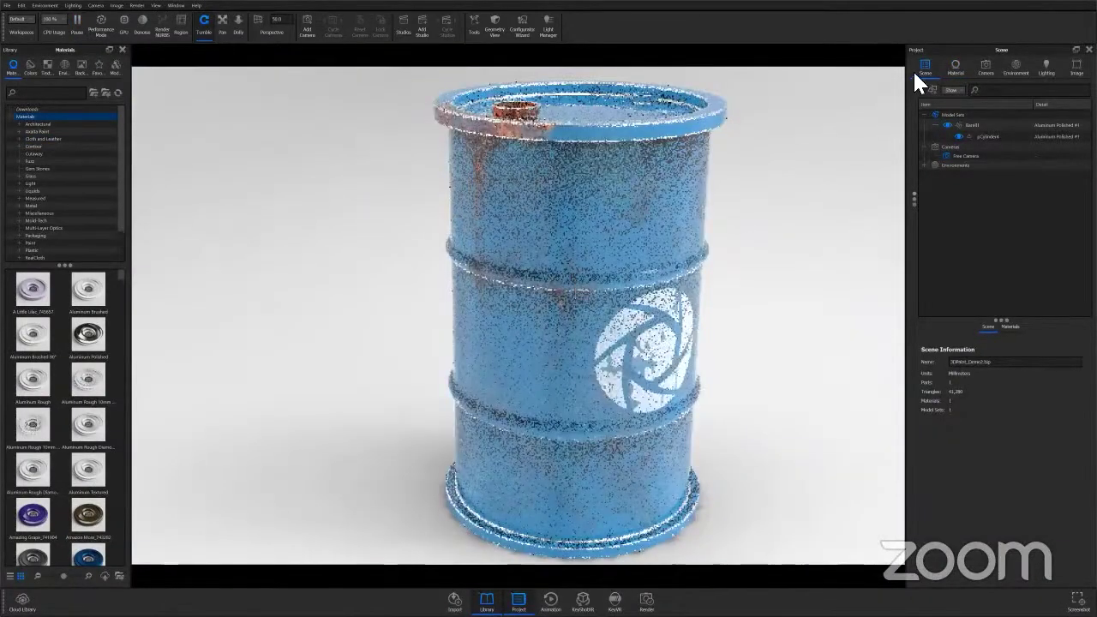
left_click(949, 109)
scroll(252, 343, "down", 4)
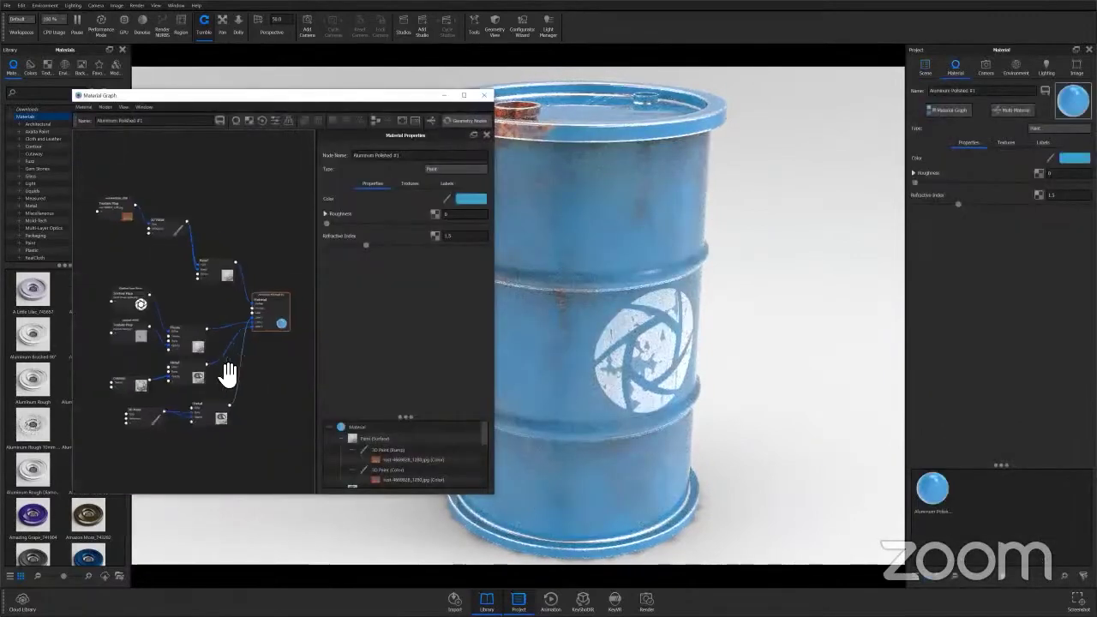
left_click_drag(240, 437, 135, 385)
key("Delete")
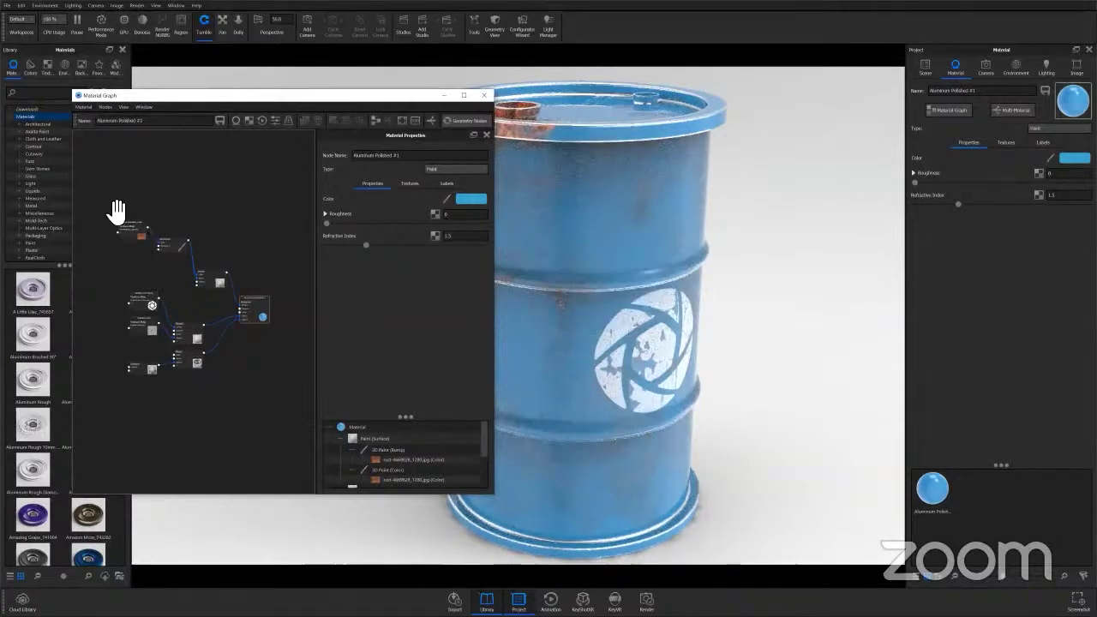
left_click(137, 236)
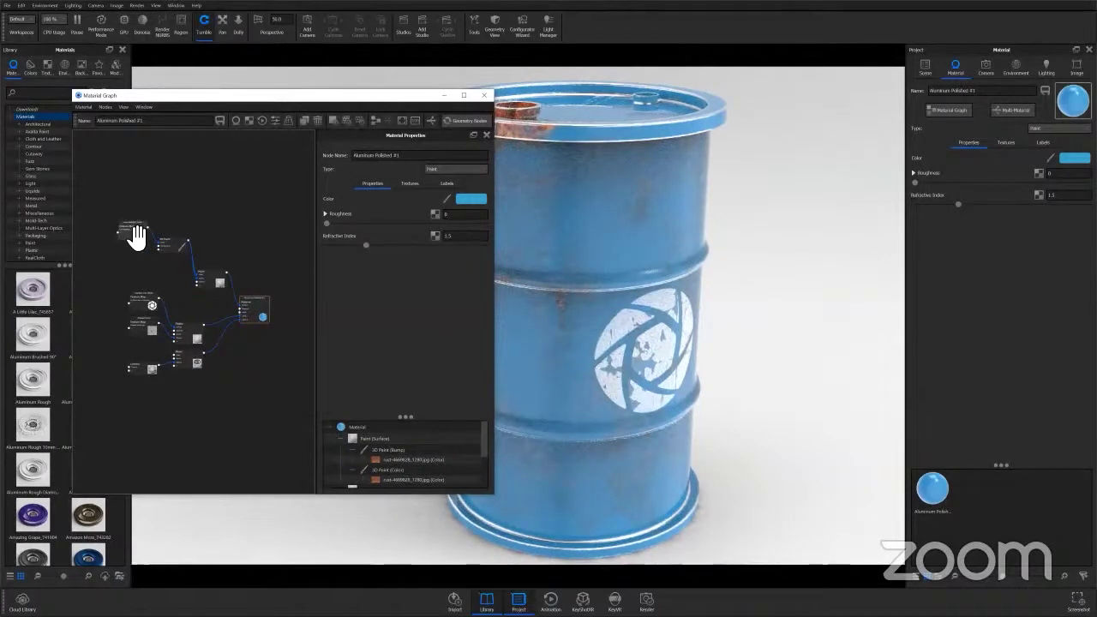
key("Delete")
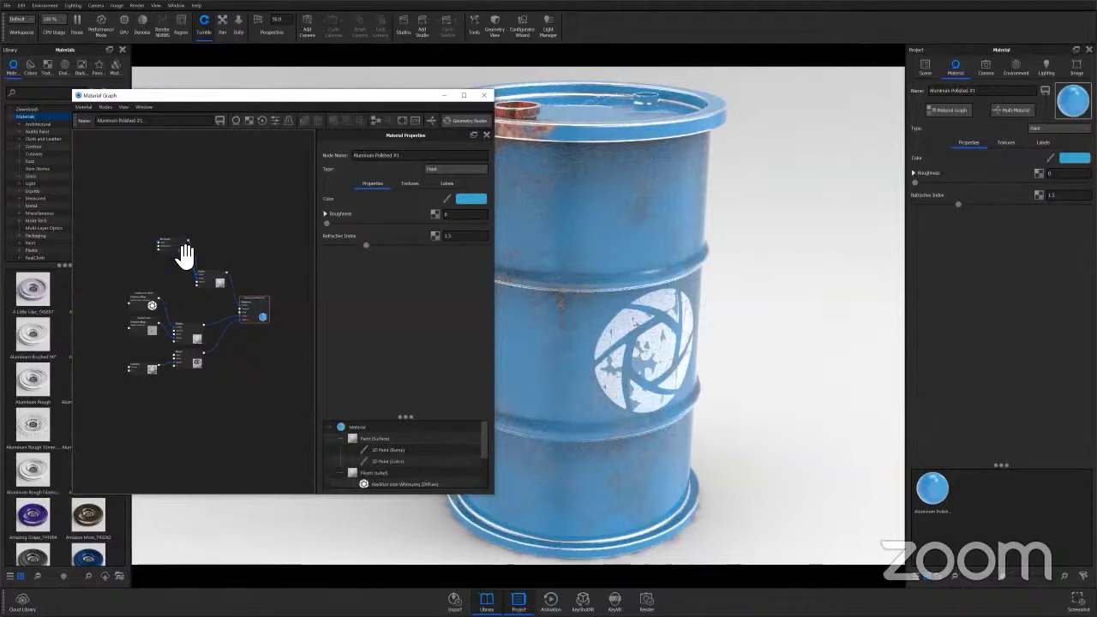
key("ctrl+z")
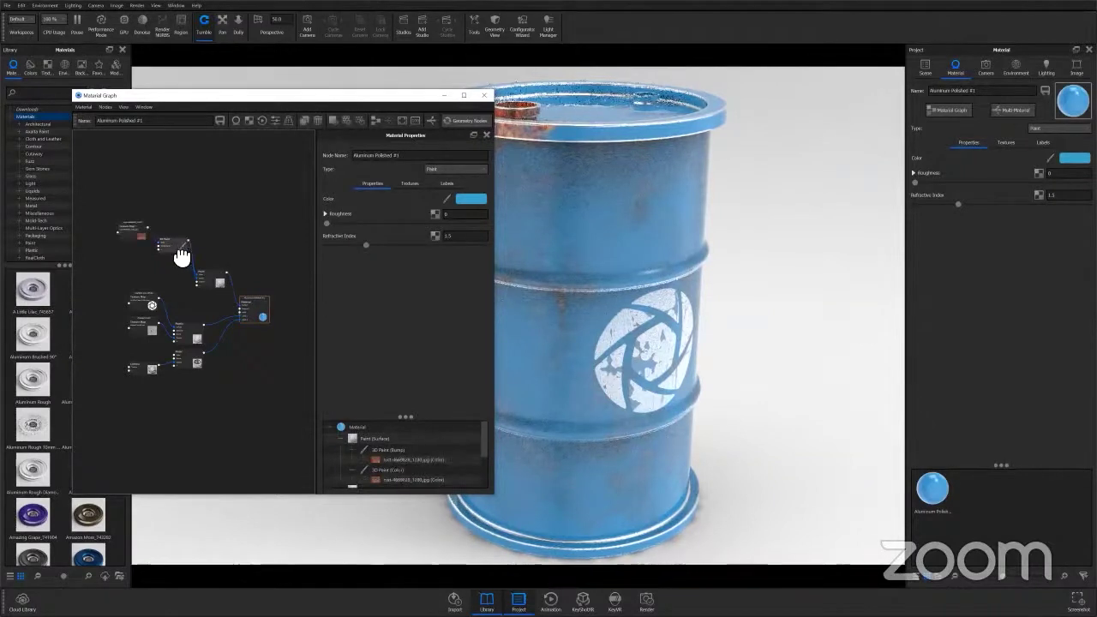
Delete the topmost layer of the 3D Paint node that is fed by the rust texture.
double_click(179, 248)
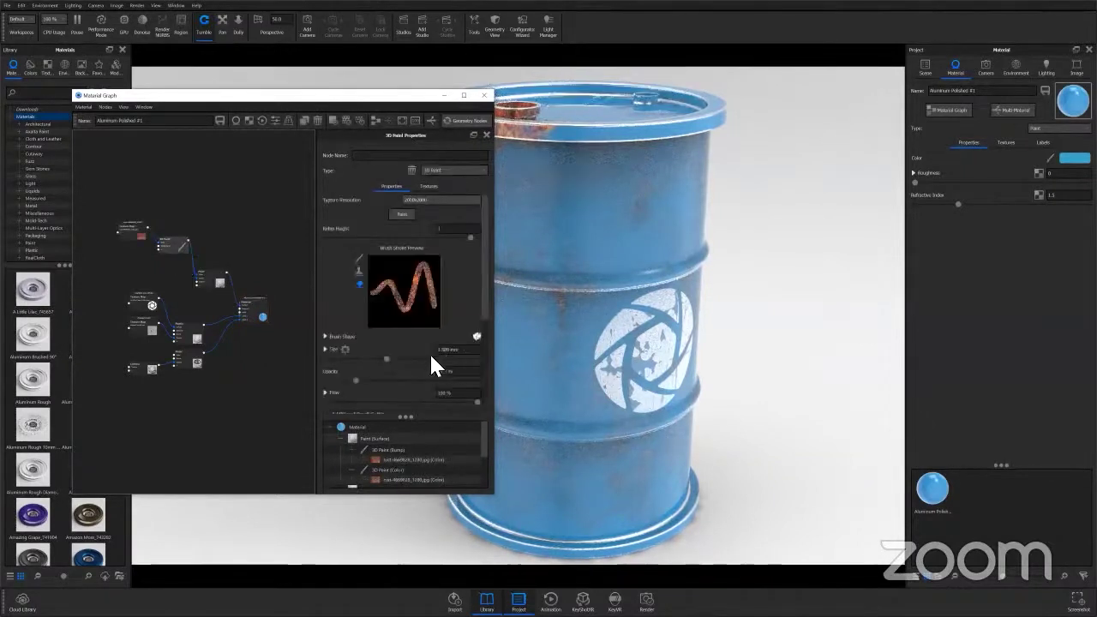
scroll(395, 355, "down", 5)
left_click(356, 348)
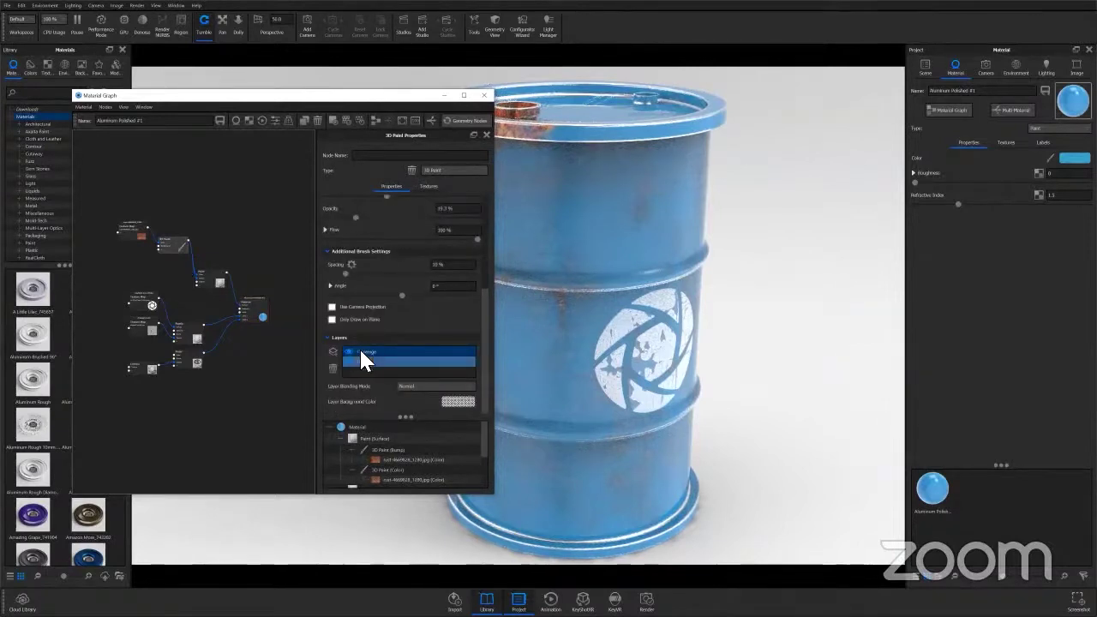
left_click(333, 366)
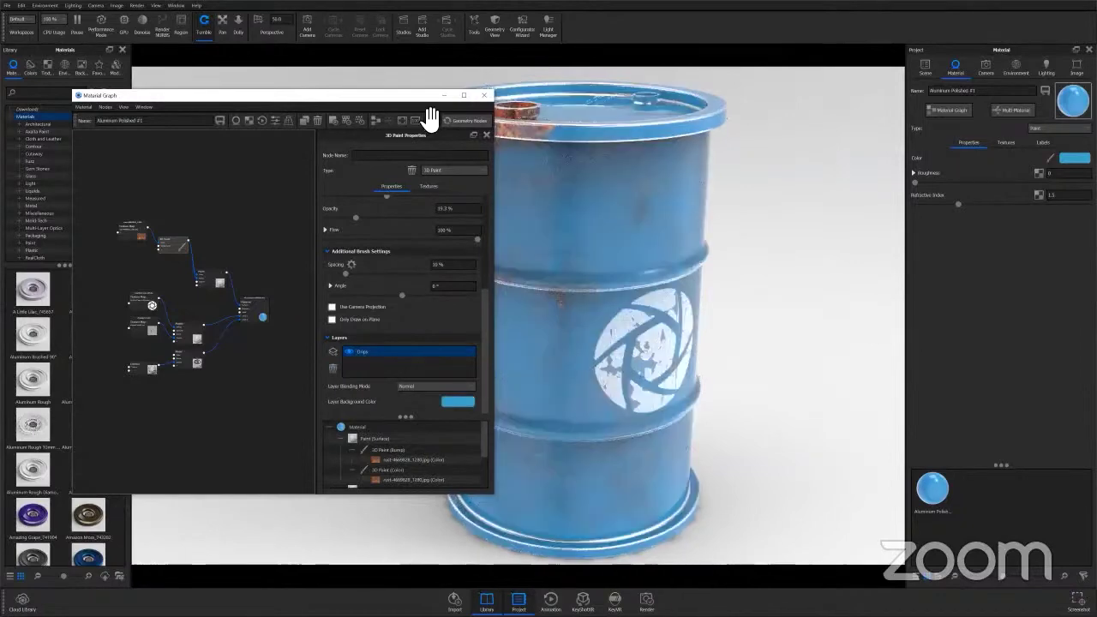
Delete the 3D Paint node and its rust texture map node from the barrel's material graph.
left_click_drag(412, 95, 1033, 87)
left_click_drag(436, 270, 406, 304)
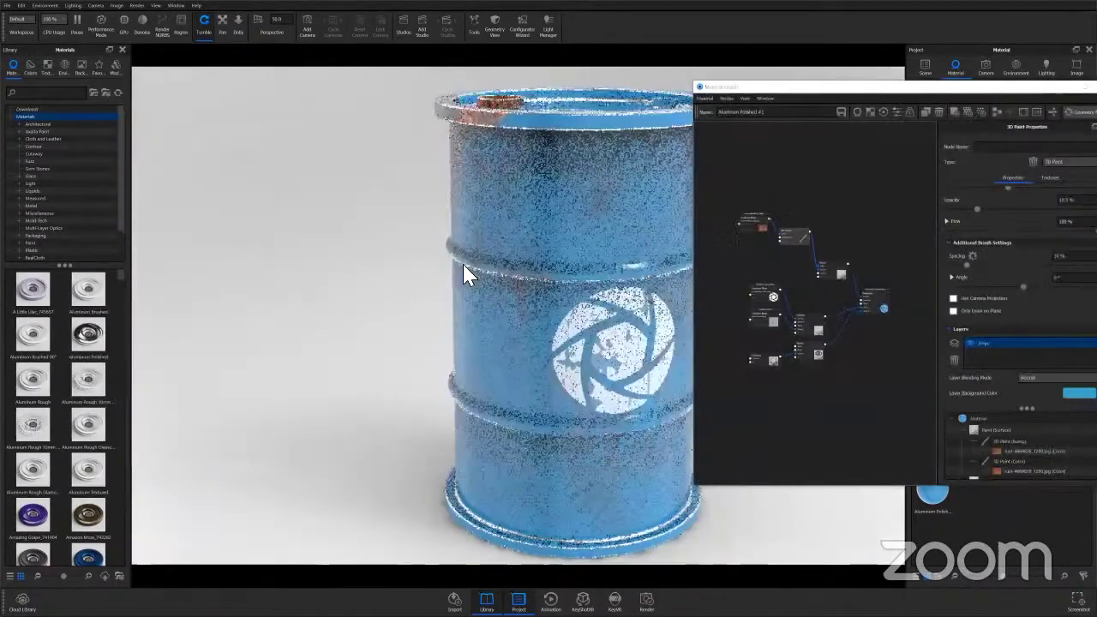
middle_click_drag(495, 289, 462, 272)
left_click_drag(509, 328, 798, 278)
scroll(794, 246, "up", 1)
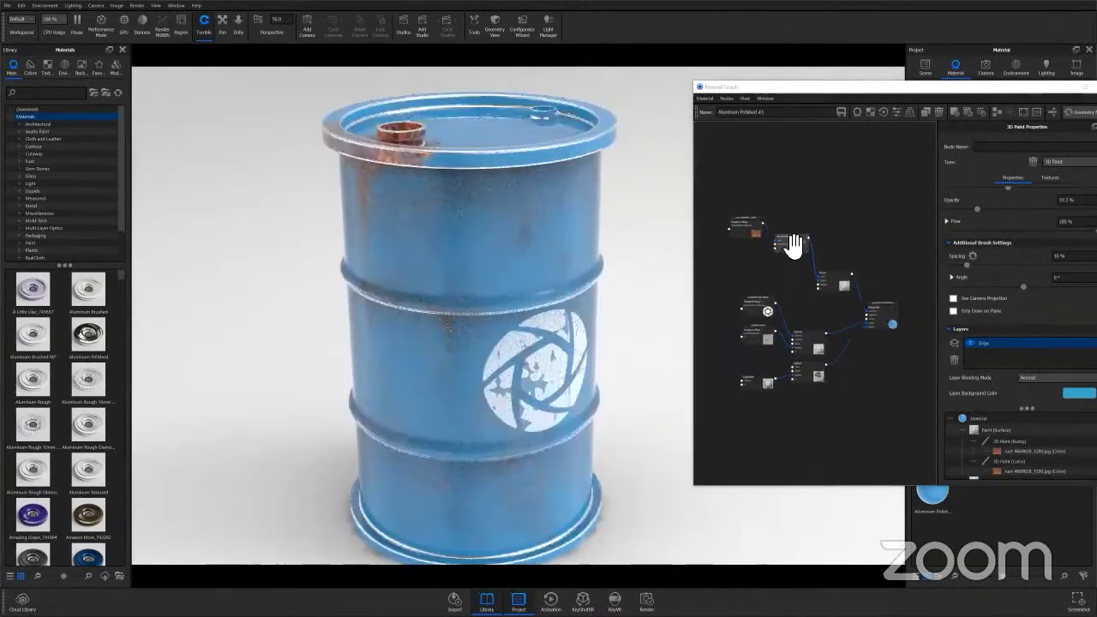
key("Delete")
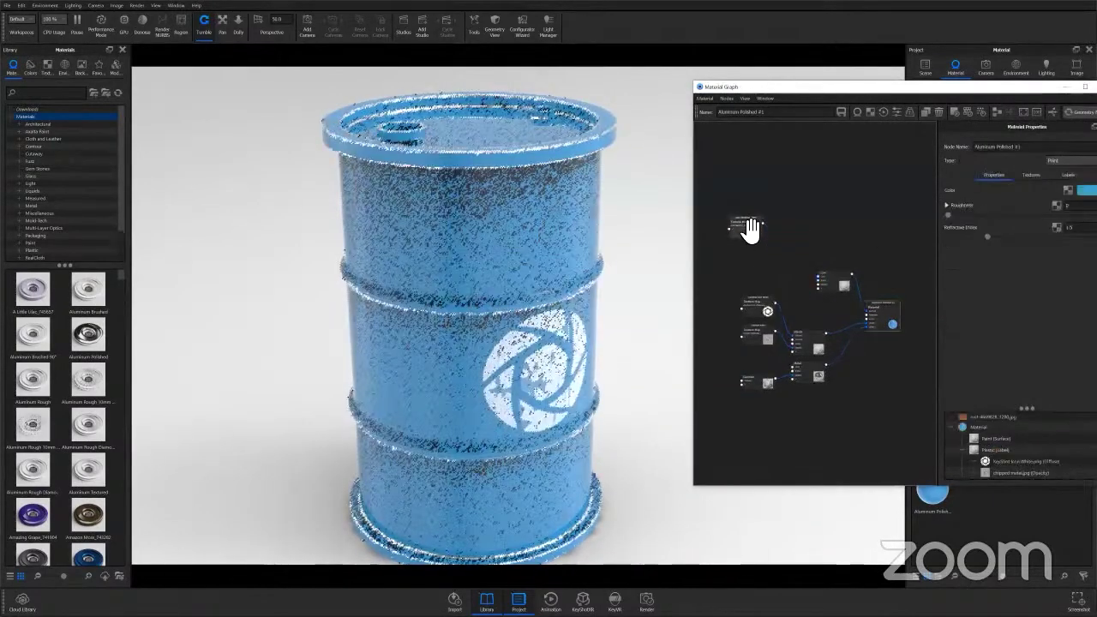
key("Delete")
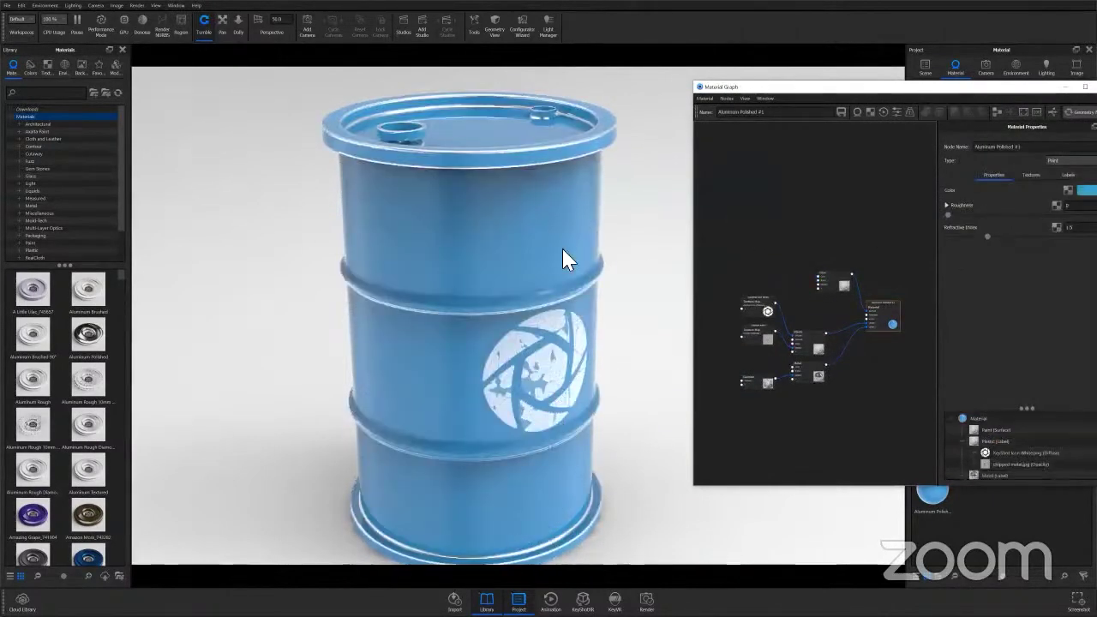
Add a 3D Paint texture node to the material graph and connect it to the Paint surface node's Color input.
left_click_drag(590, 189, 519, 403)
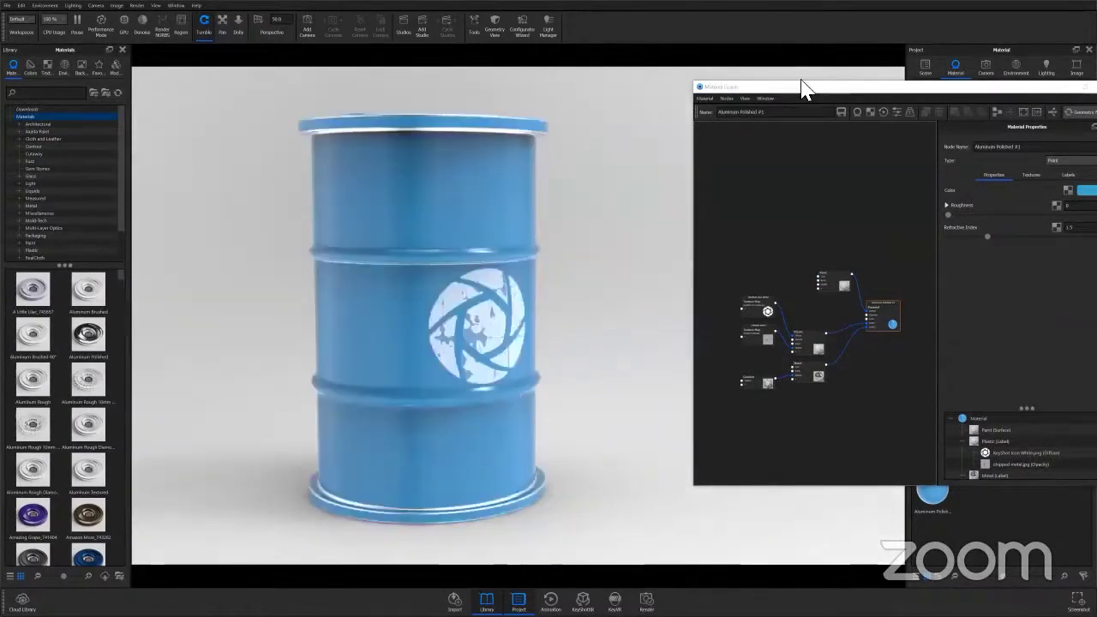
left_click_drag(801, 94, 692, 103)
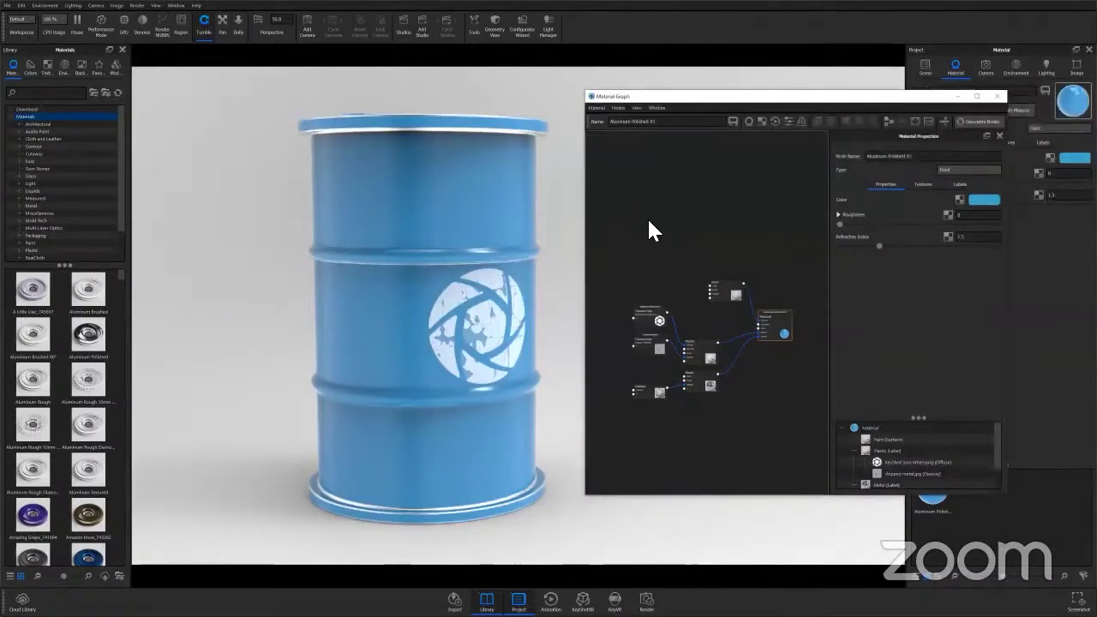
right_click(651, 221)
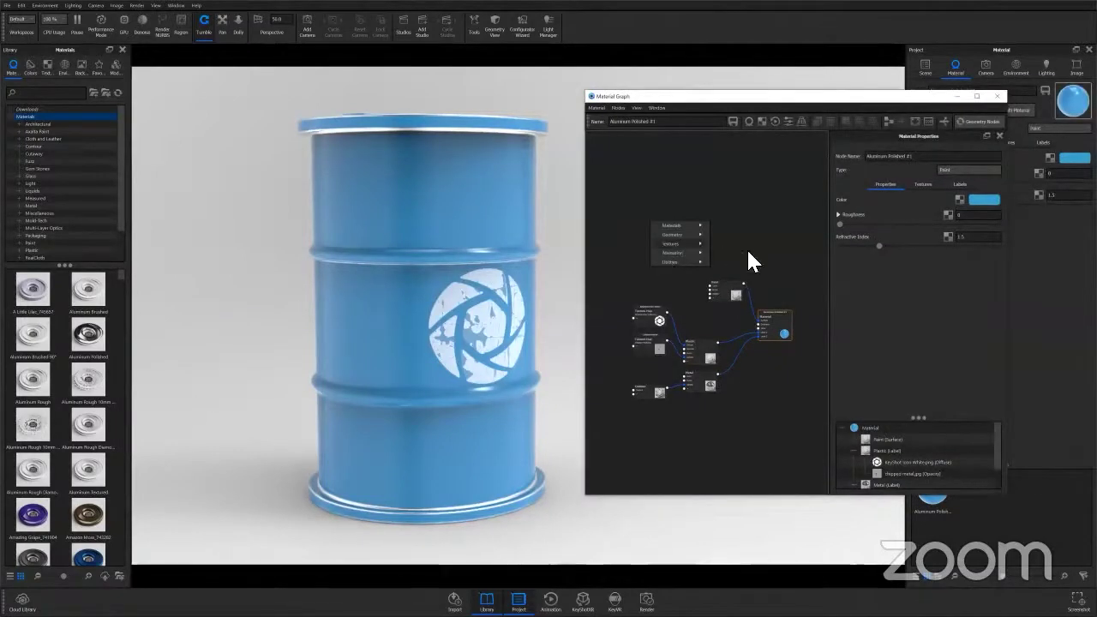
left_click(673, 244)
left_click(737, 331)
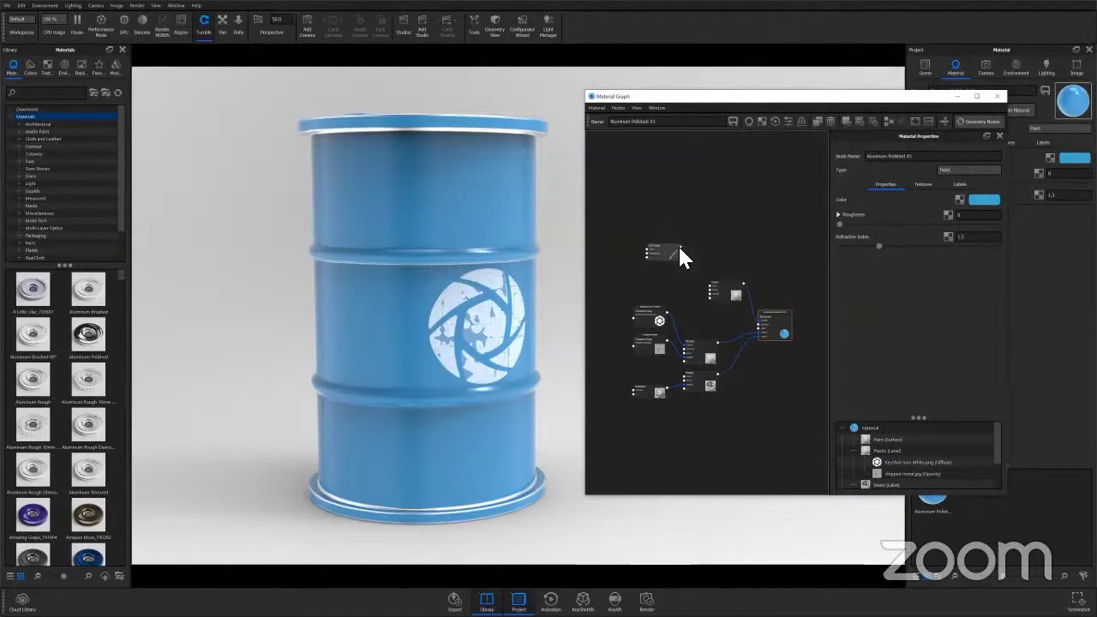
left_click_drag(681, 254, 710, 291)
Inspect the 3D Paint texture in the barrel material's Color slot and the texture types available for it.
middle_click_drag(266, 292, 166, 298)
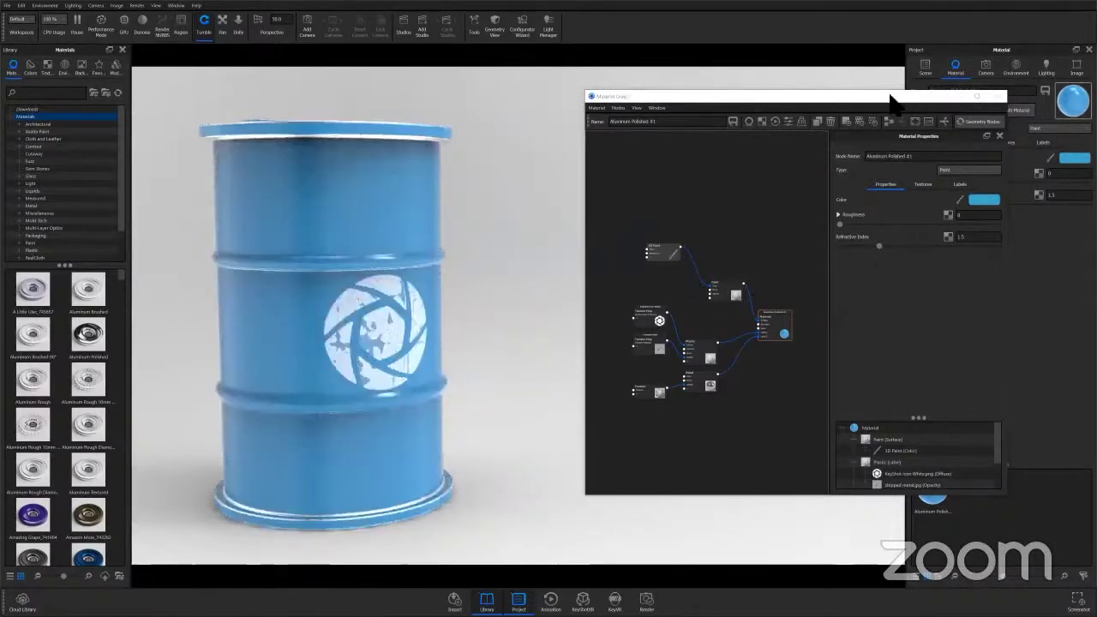
left_click_drag(892, 103, 773, 122)
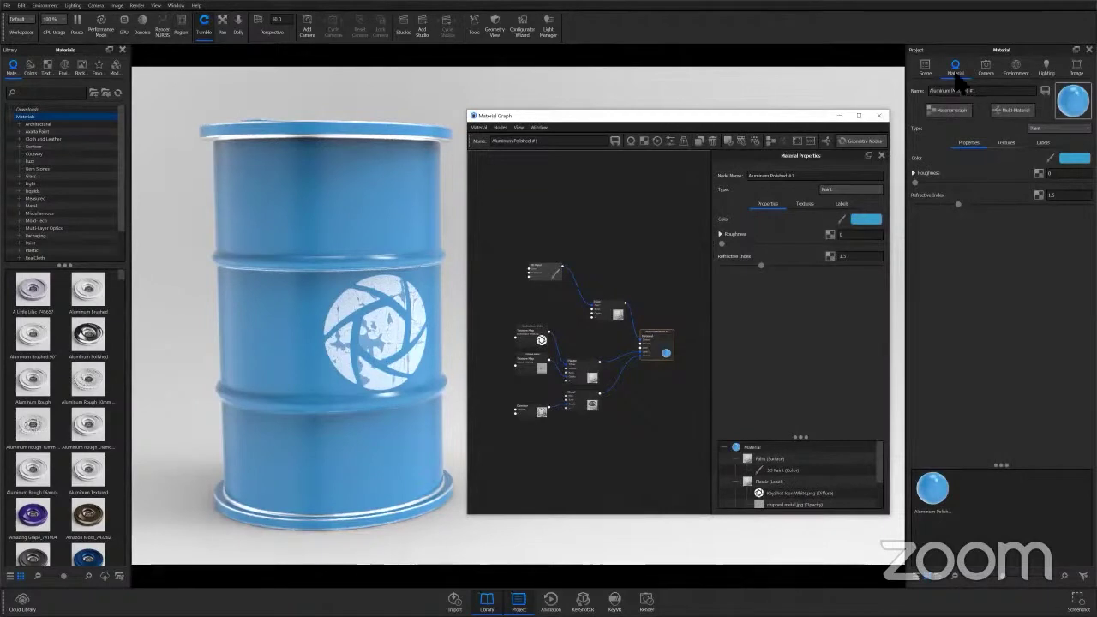
left_click(1001, 142)
left_click(1006, 142)
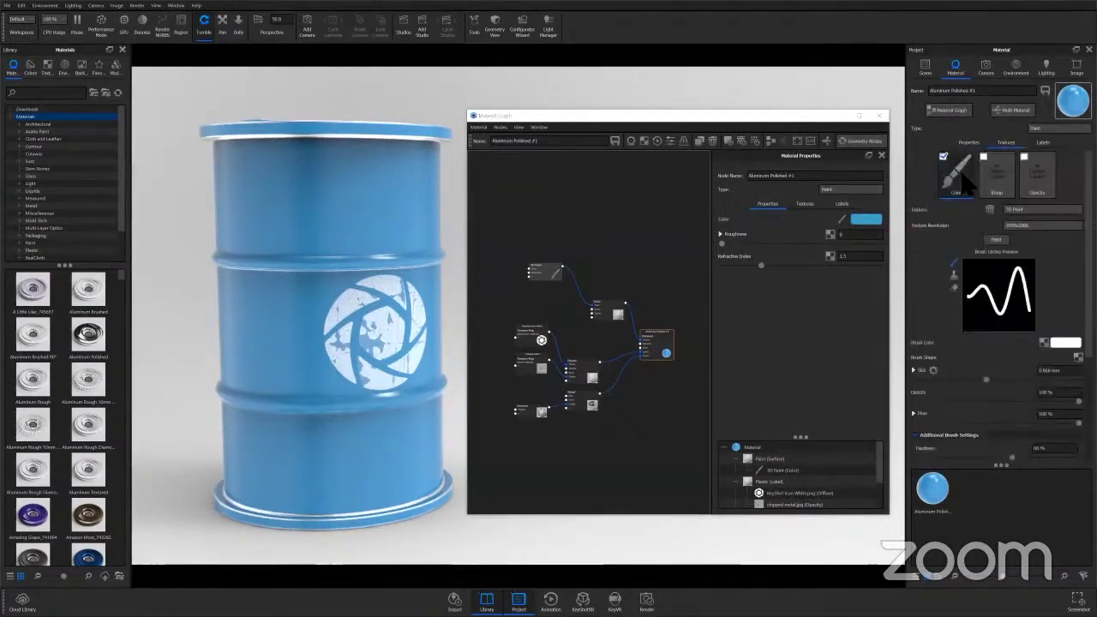
right_click(966, 177)
mouse_move(977, 195)
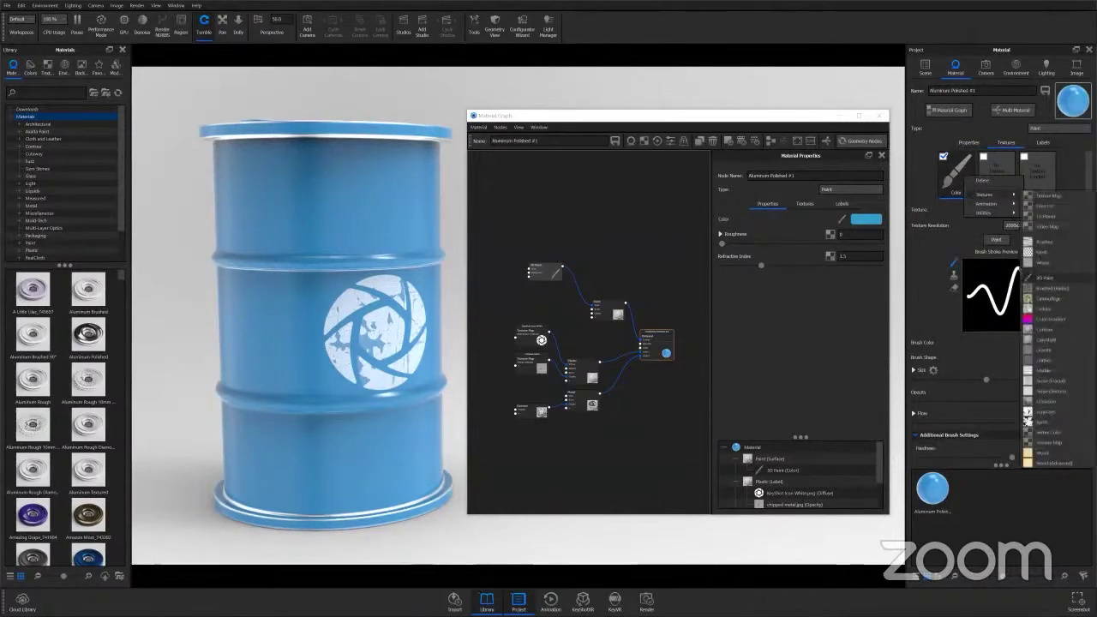
key("Escape")
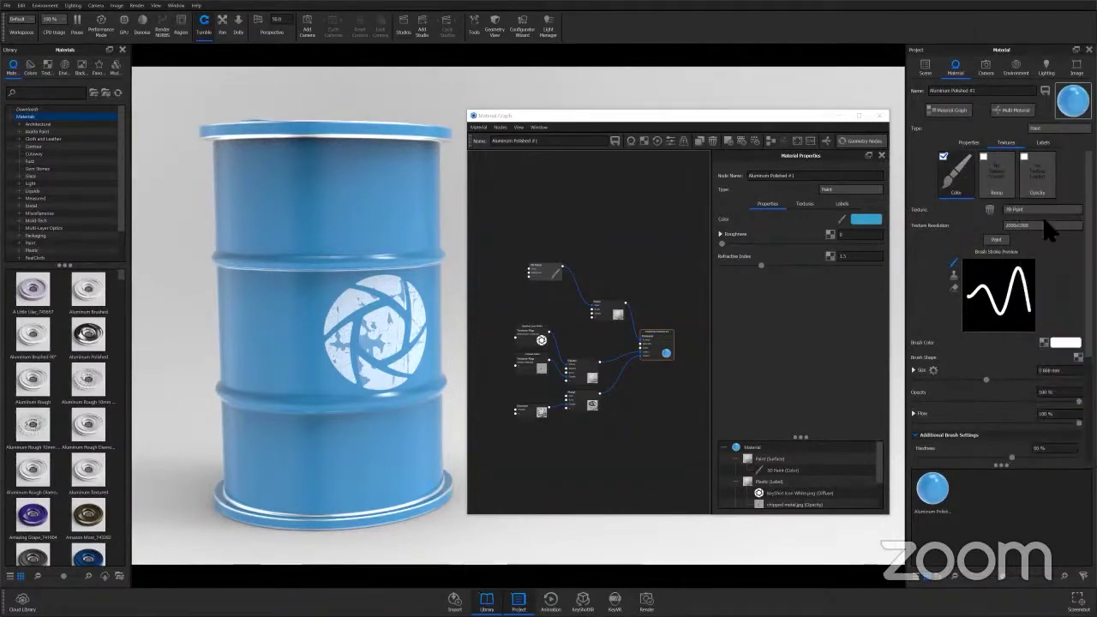
left_click(1042, 210)
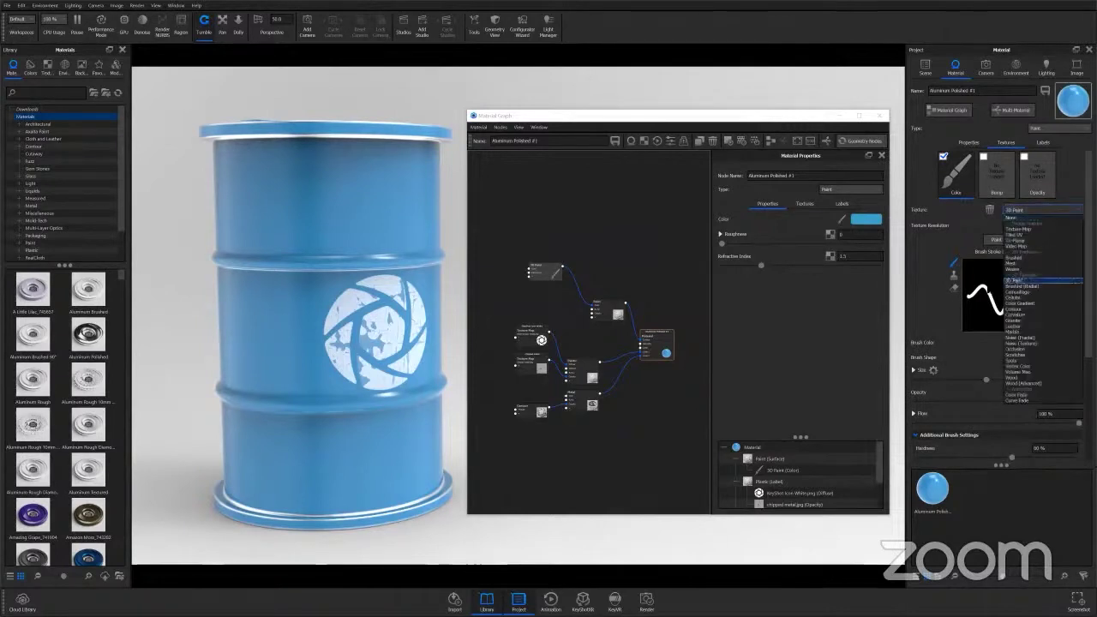
left_click(931, 236)
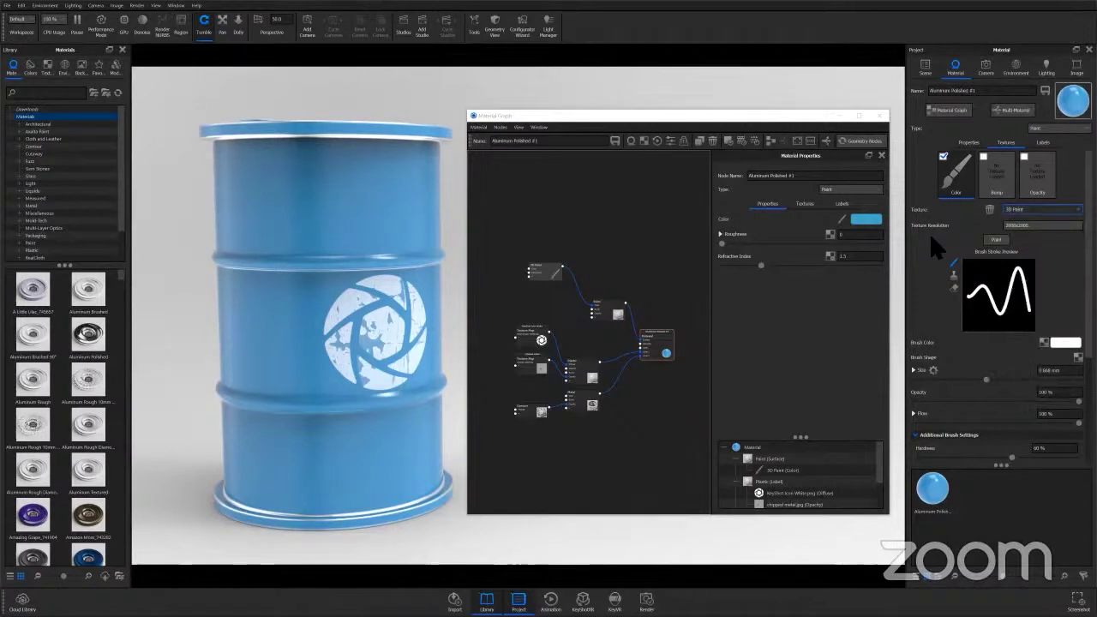
Move the Paint surface node and the 3D Paint node higher in the graph and show the 3D Paint node's properties.
left_click(614, 314)
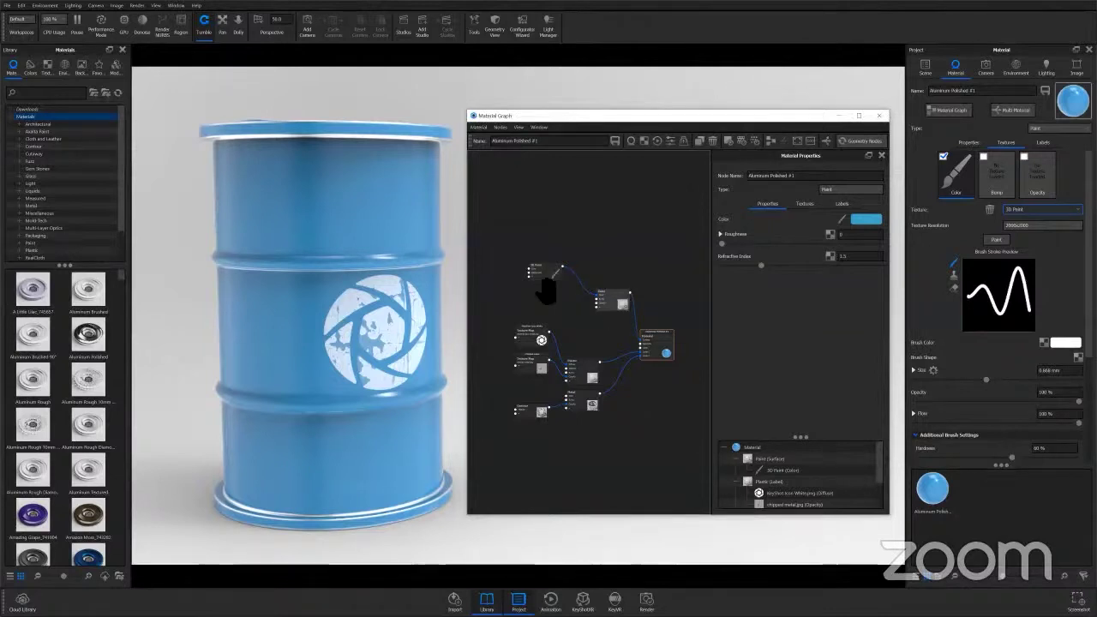
left_click_drag(547, 276, 551, 276)
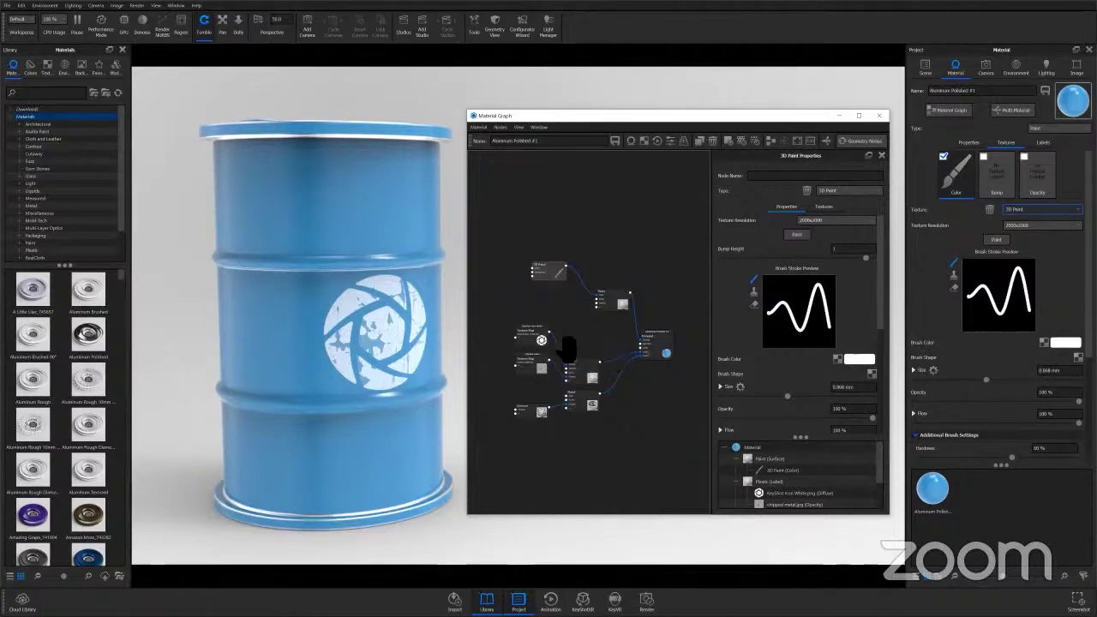
left_click_drag(544, 276, 536, 270)
mouse_move(617, 289)
left_mouse_down()
mouse_move(618, 270)
mouse_move(572, 267)
mouse_move(620, 280)
mouse_move(567, 264)
left_mouse_up()
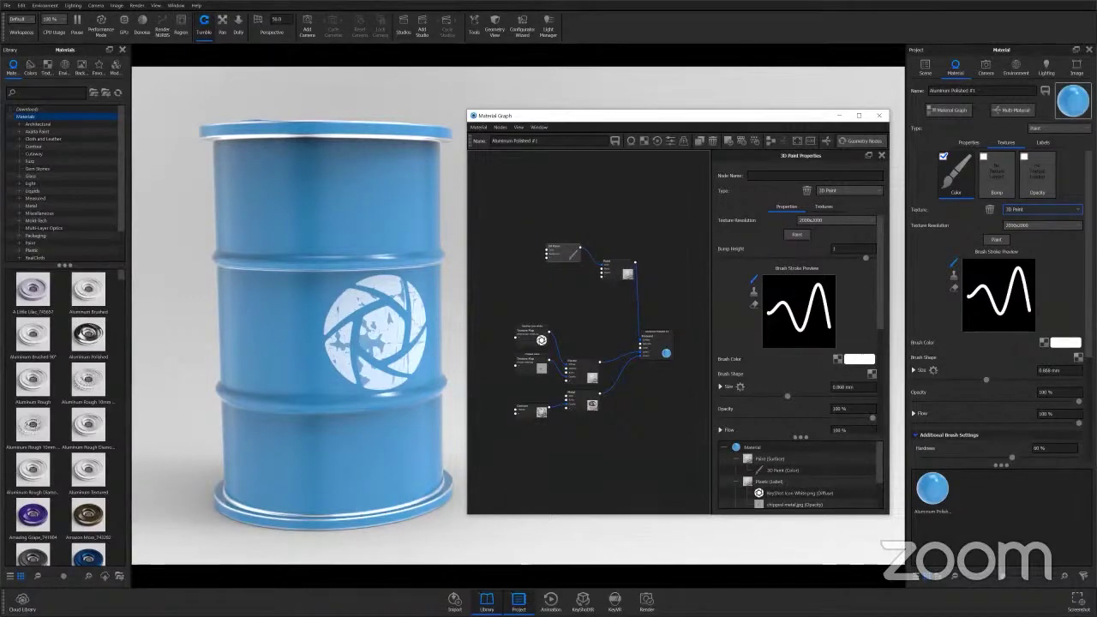
Use the rust JPG from the 3DPaint_Textures folder as the Brush Color texture and move its node closer to the 3D Paint node.
left_click(70, 610)
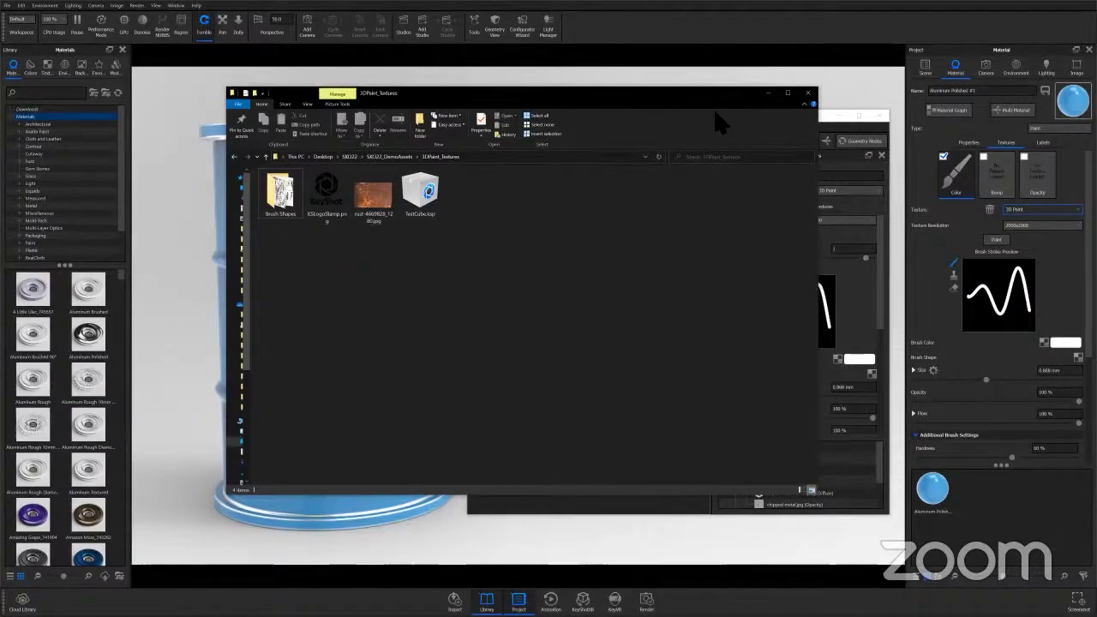
left_click_drag(722, 115, 539, 110)
left_click_drag(729, 115, 826, 115)
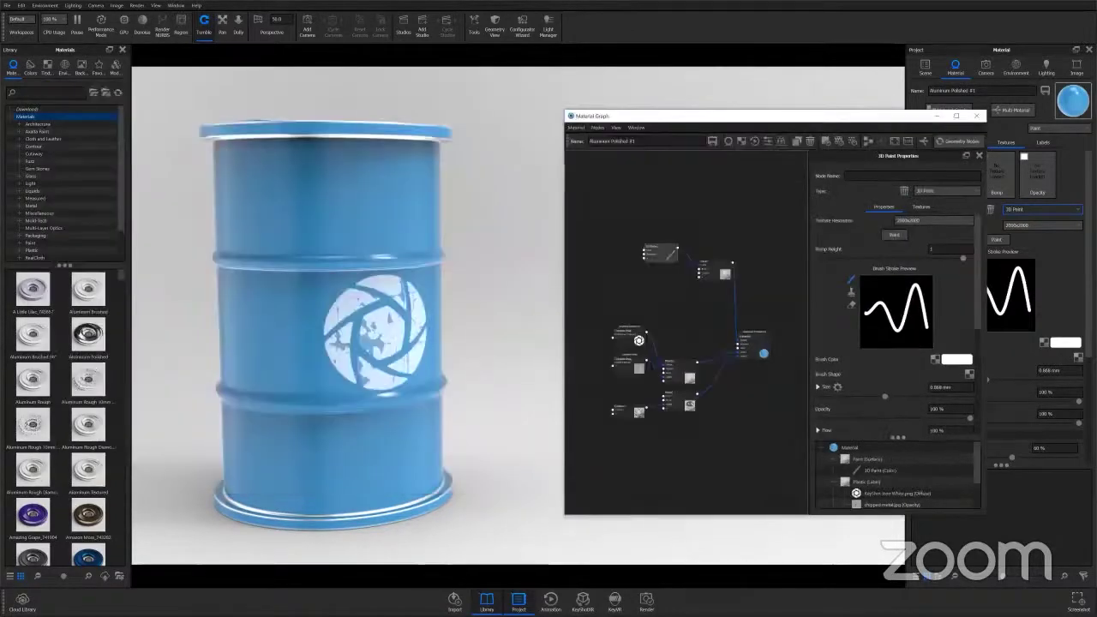
key("super")
left_click(71, 611)
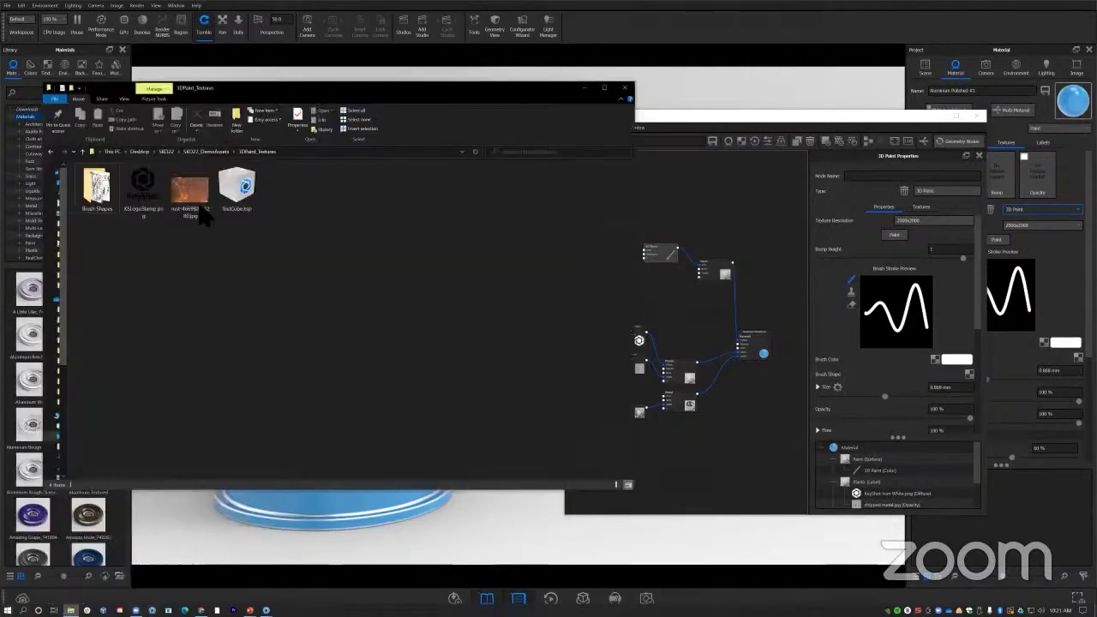
left_click_drag(201, 207, 684, 206)
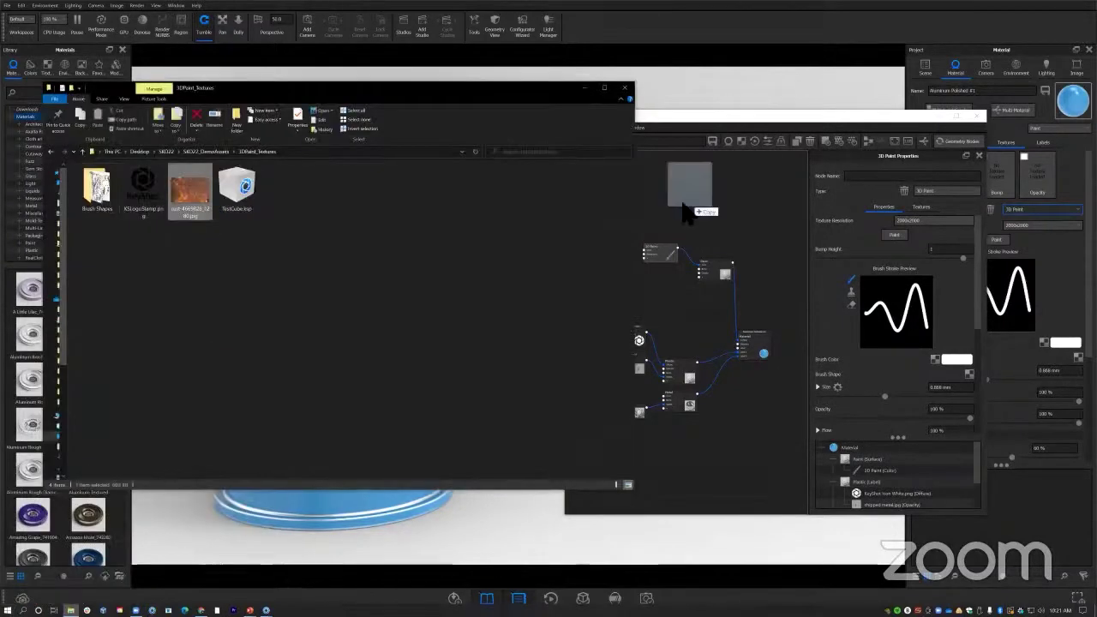
mouse_move(572, 152)
left_mouse_down()
mouse_move(696, 210)
mouse_move(602, 259)
mouse_move(613, 244)
mouse_move(649, 251)
mouse_move(729, 355)
mouse_move(934, 361)
left_mouse_up()
left_click(585, 88)
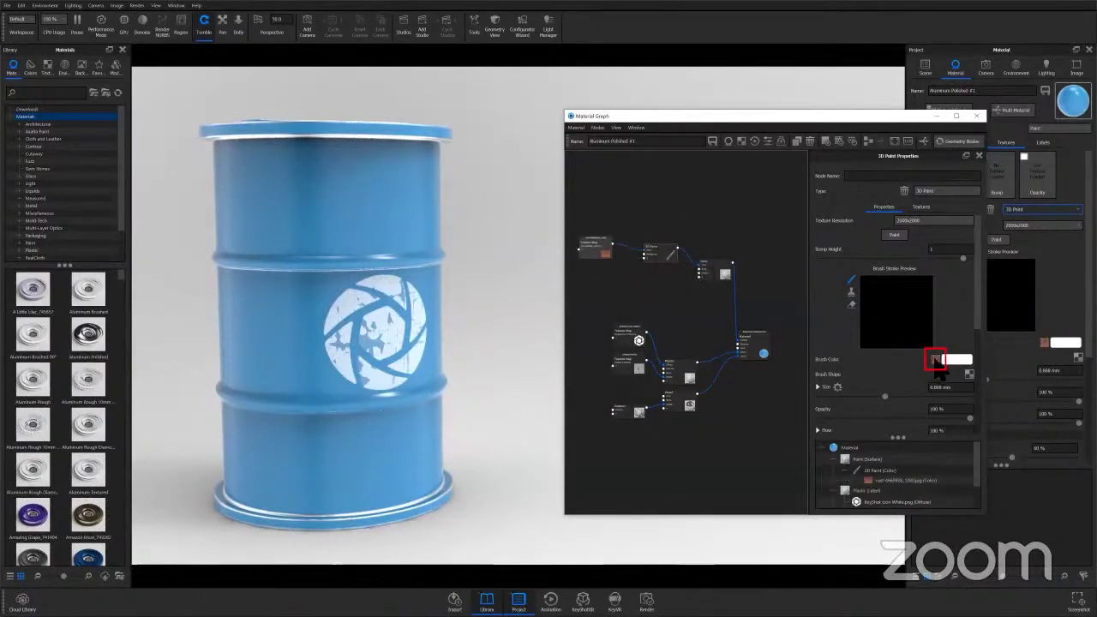
mouse_move(604, 257)
left_mouse_down()
mouse_move(621, 263)
mouse_move(585, 238)
mouse_move(616, 259)
left_mouse_up()
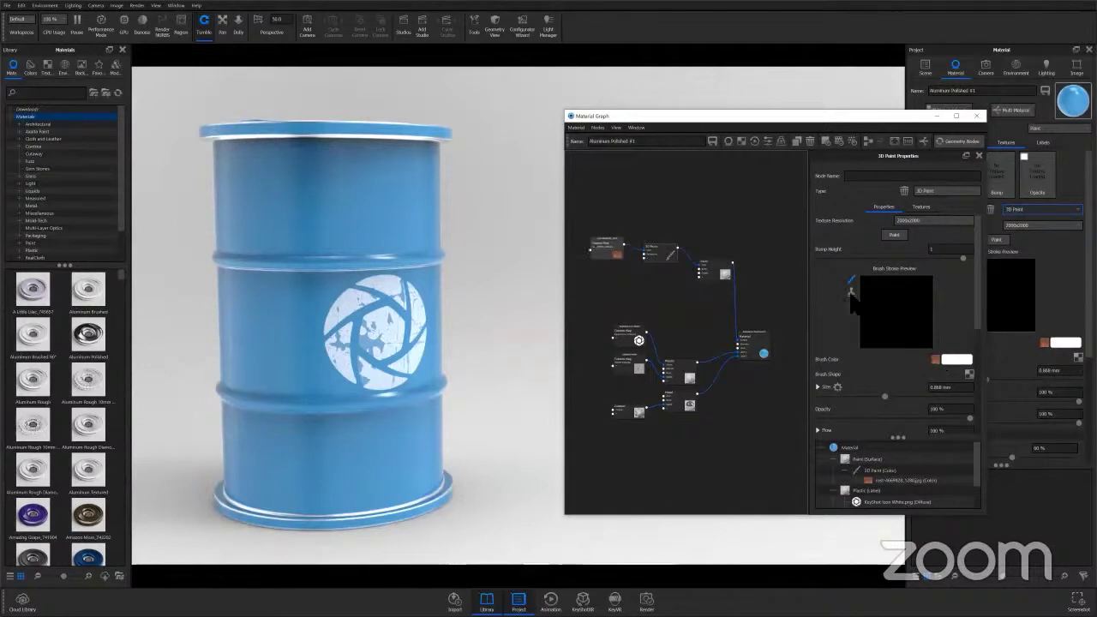
Switch the 3D Paint tool to Stamp and back to Brush.
left_click(851, 292)
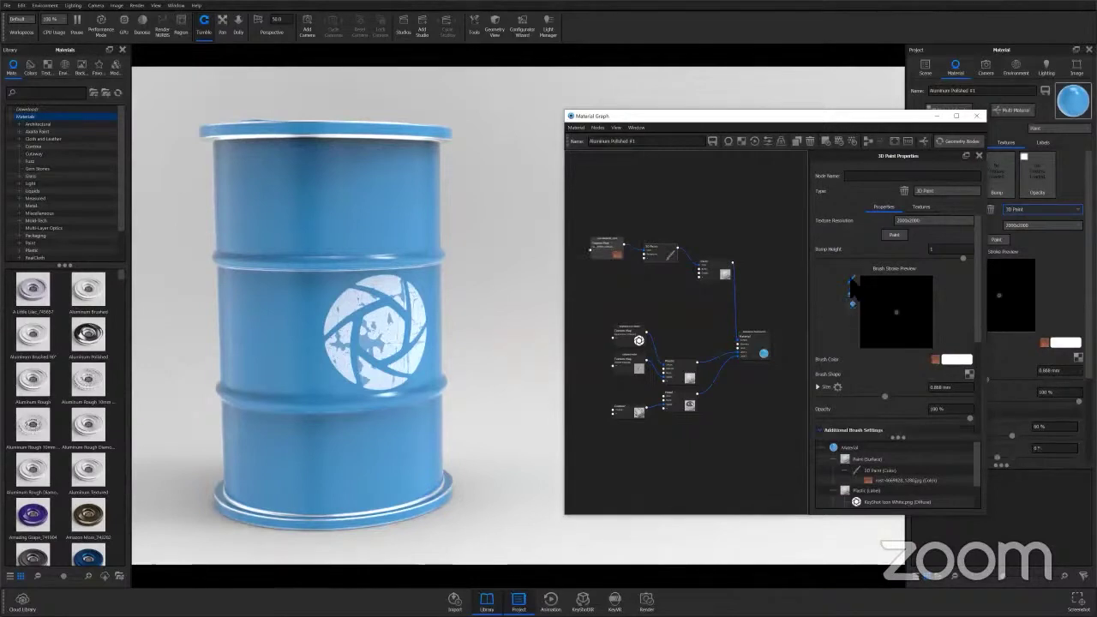
left_click(851, 280)
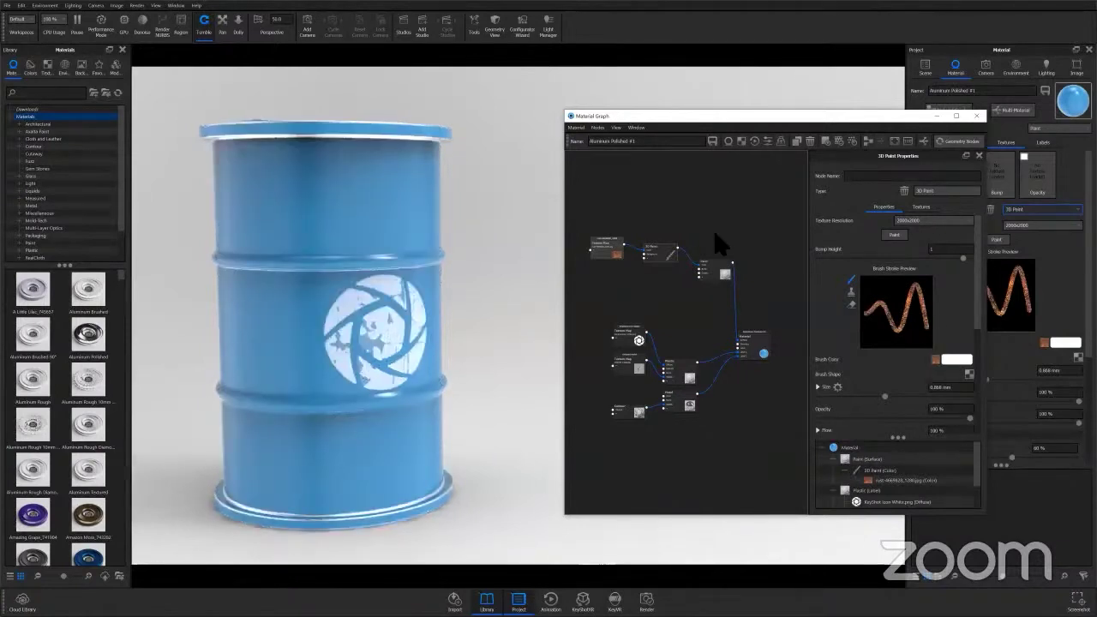
left_click(851, 292)
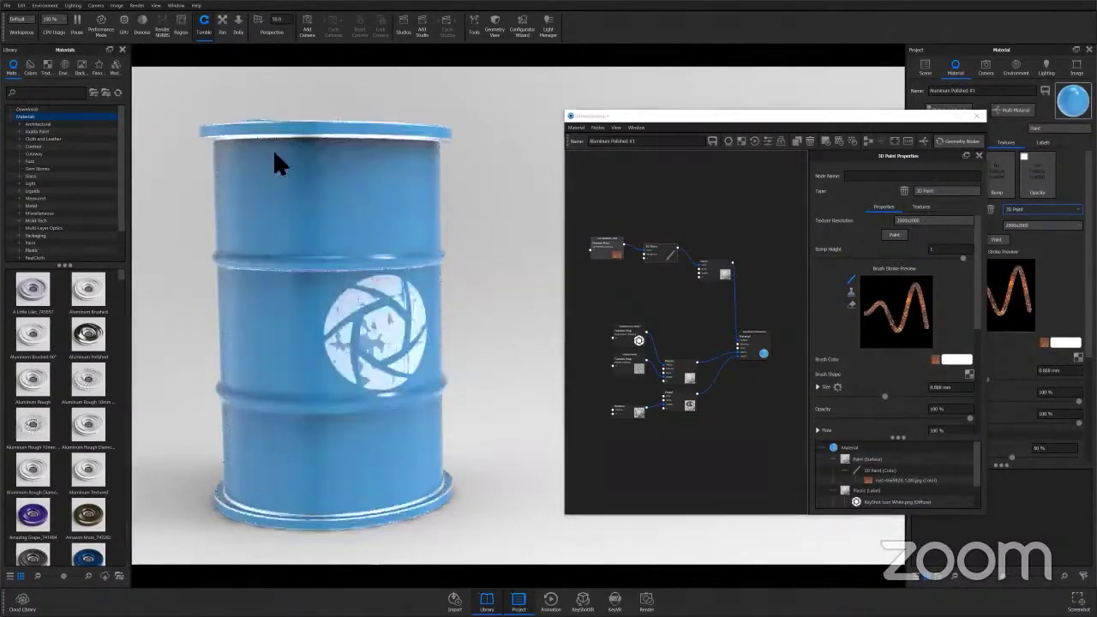
Activate painting for the 3D Paint texture and load Chip Brush.png from the Brush Shapes folder as the brush shape.
middle_click_drag(325, 224, 328, 225)
scroll(433, 235, "up", 3)
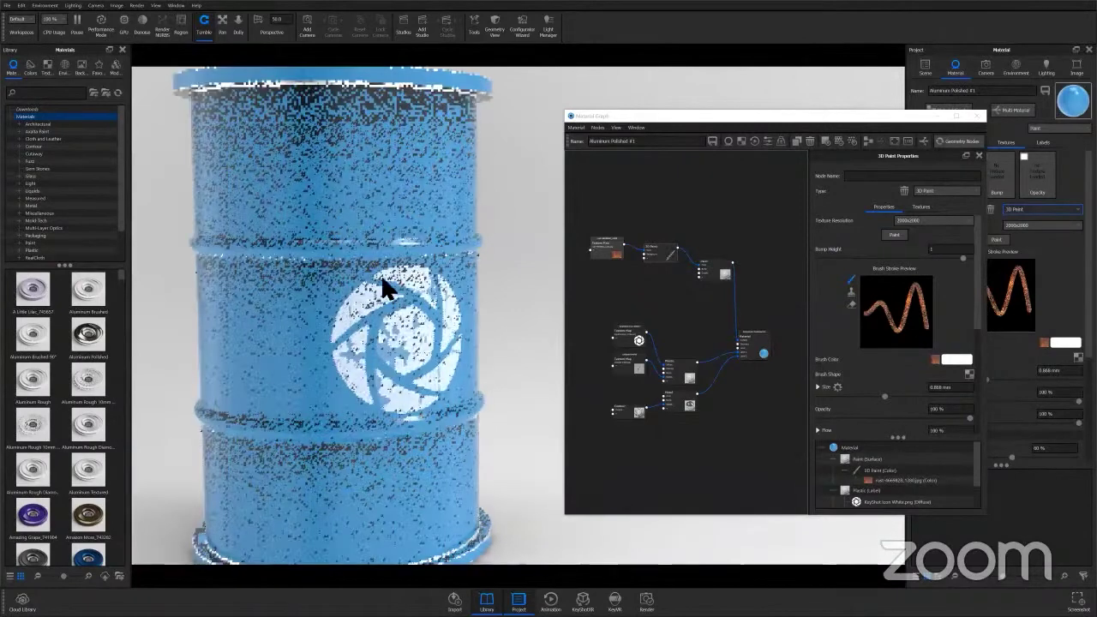
middle_click_drag(381, 274, 426, 306)
left_click_drag(410, 331, 482, 350)
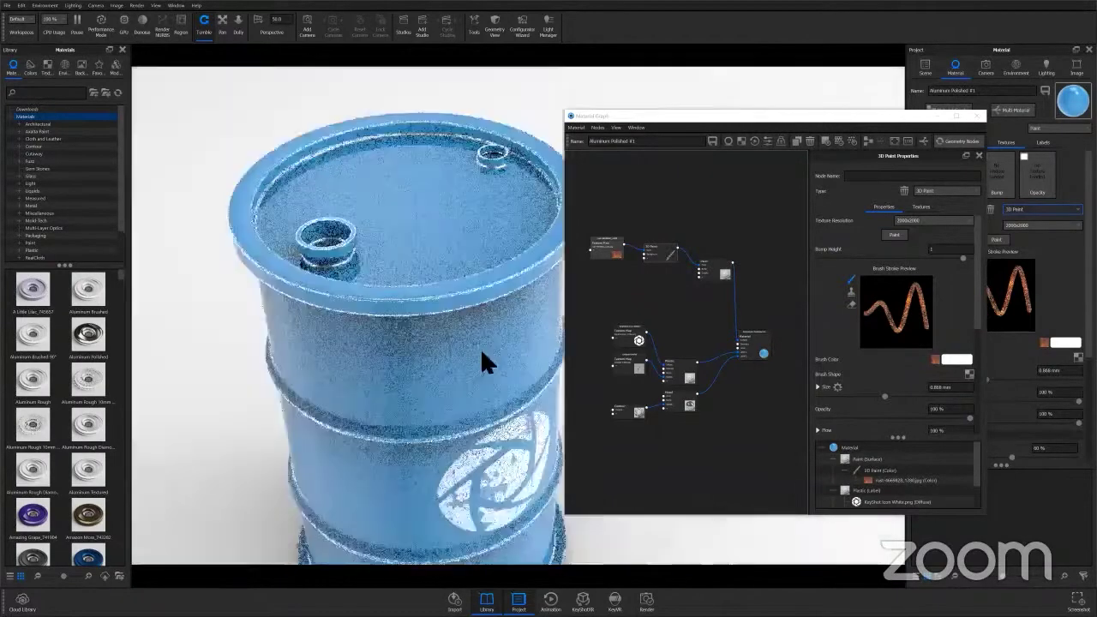
scroll(420, 369, "up", 5)
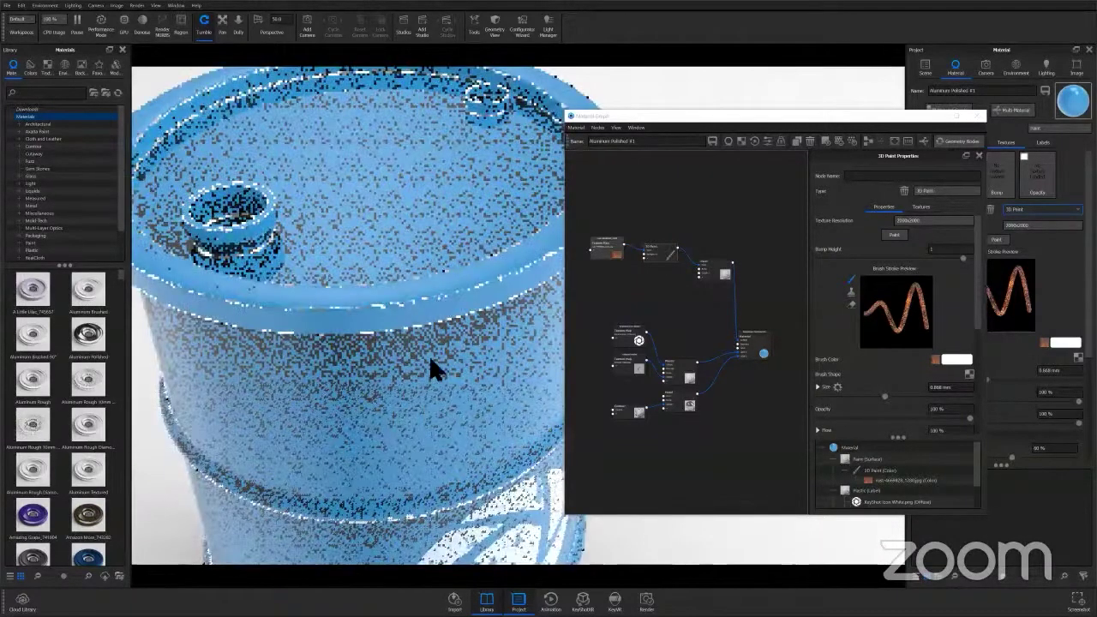
scroll(421, 406, "down", 2)
left_click_drag(519, 411, 781, 284)
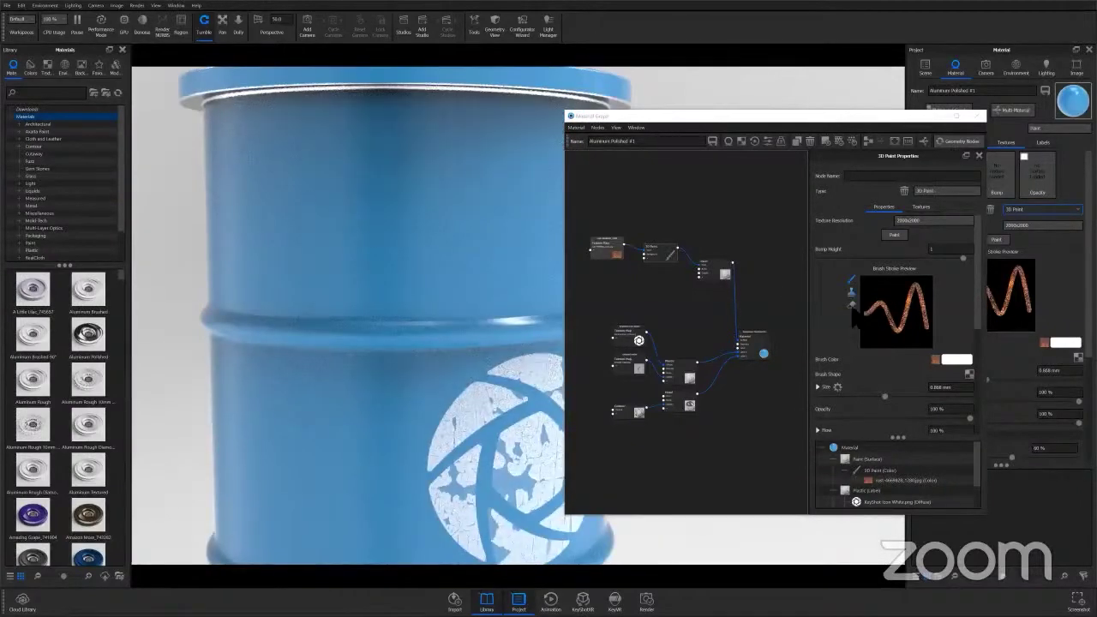
left_click(894, 235)
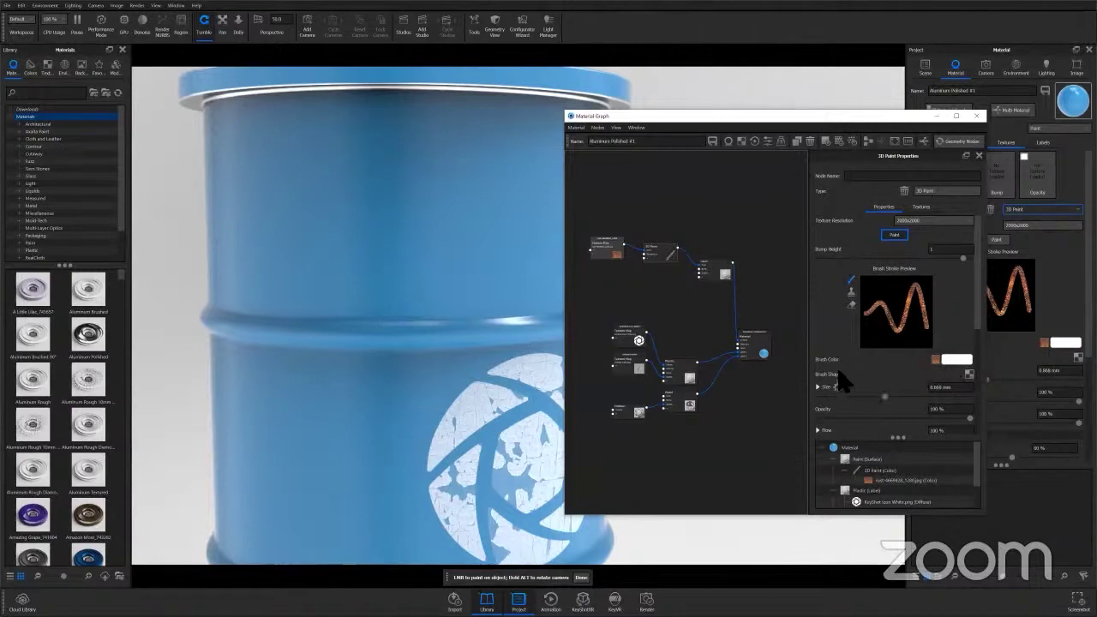
left_click(968, 374)
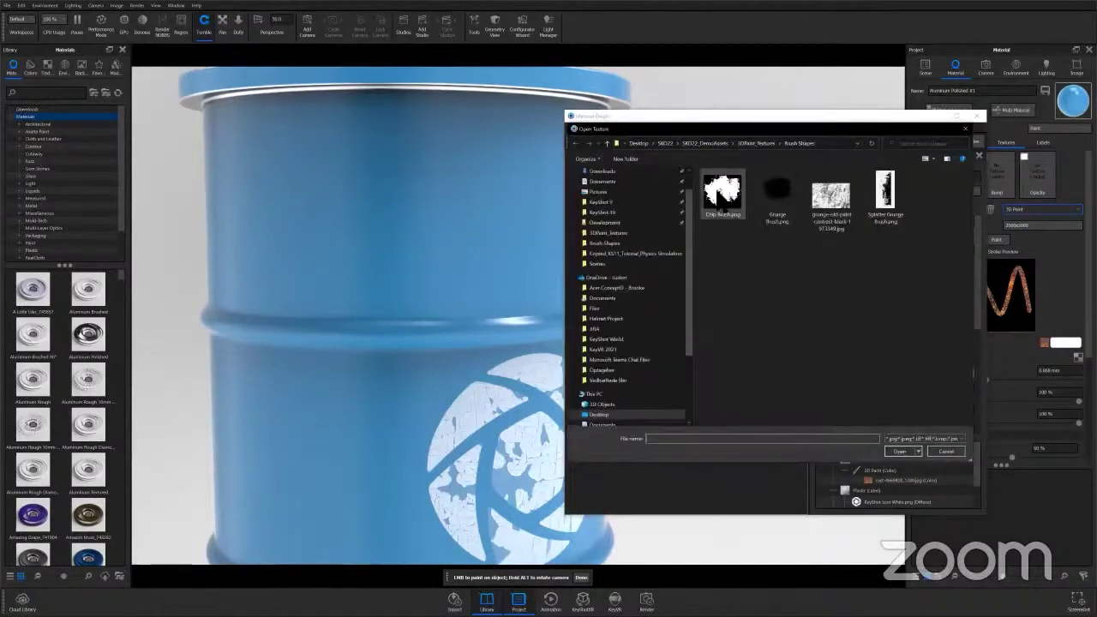
left_click(723, 196)
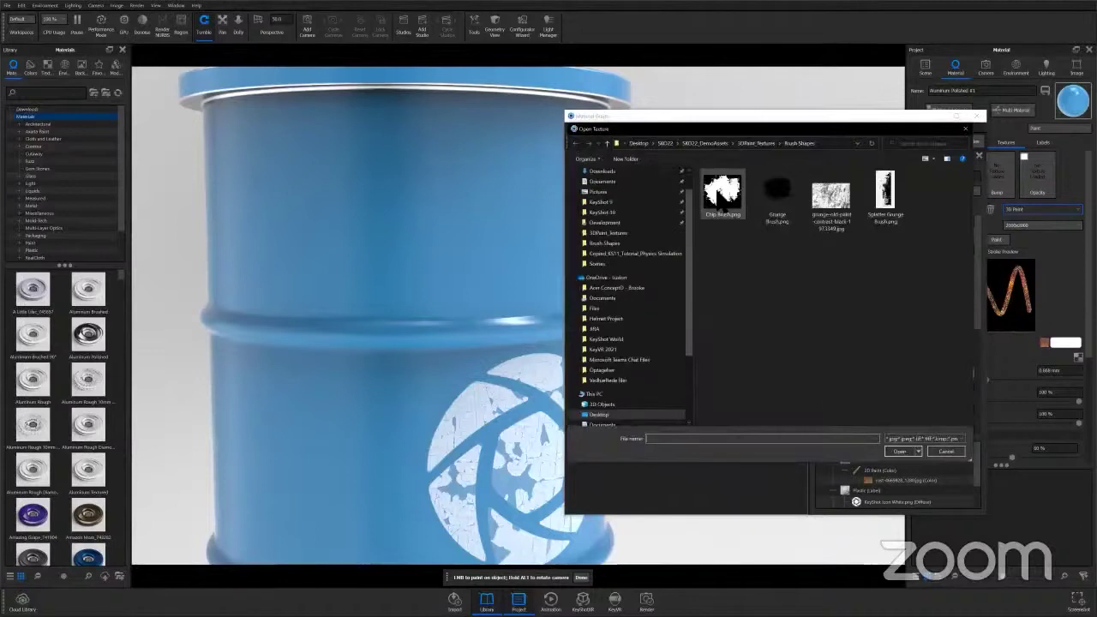
left_click(898, 452)
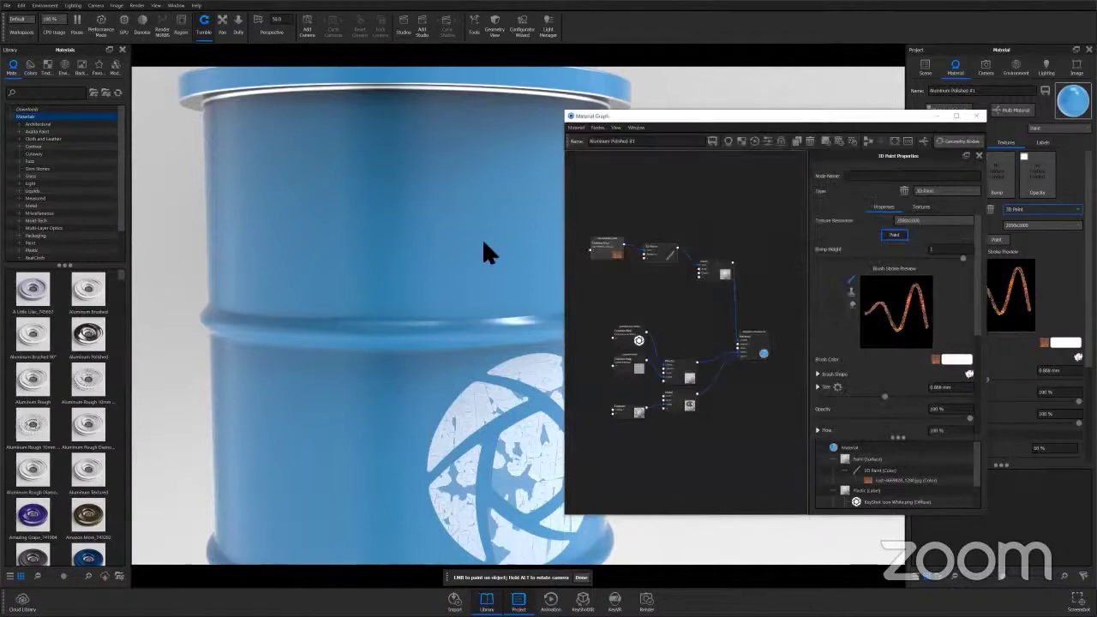
Move the Material Graph window away from the barrel and enable Performance Mode for painting.
left_click_drag(677, 115, 755, 115)
left_click(352, 214)
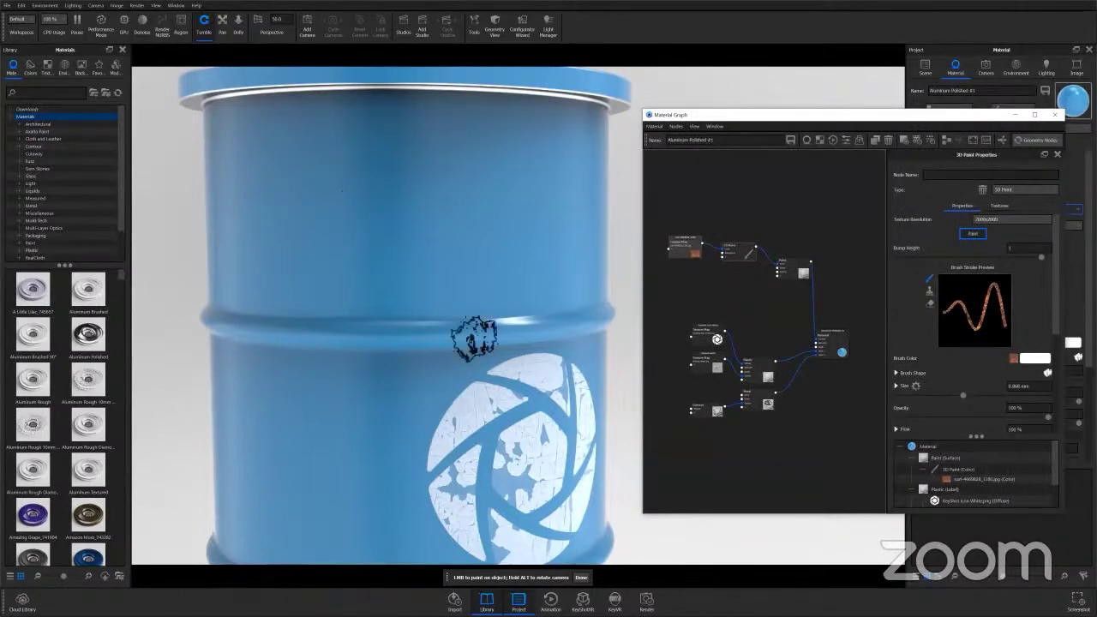
middle_click_drag(408, 338, 417, 249)
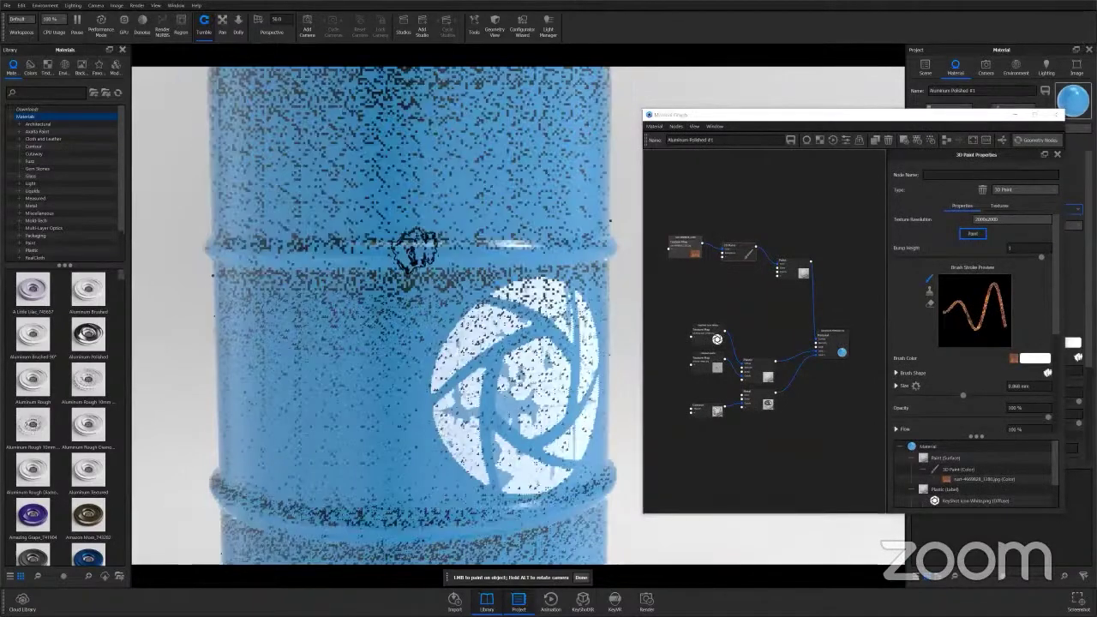
scroll(375, 225, "up", 4)
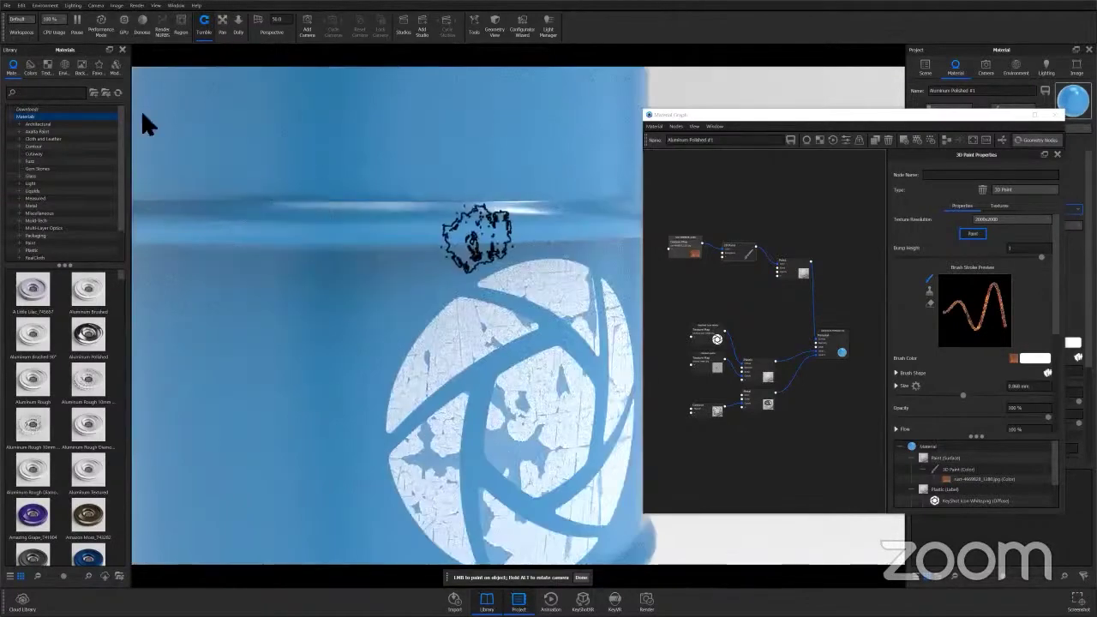
left_click(102, 34)
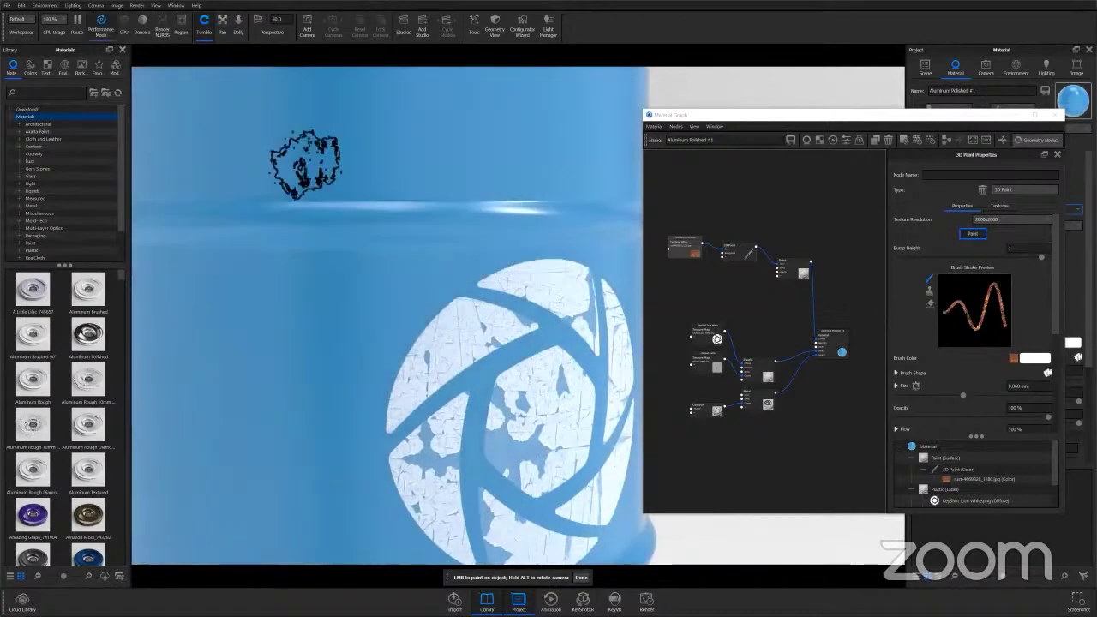
scroll(385, 237, "down", 2)
scroll(432, 244, "down", 1)
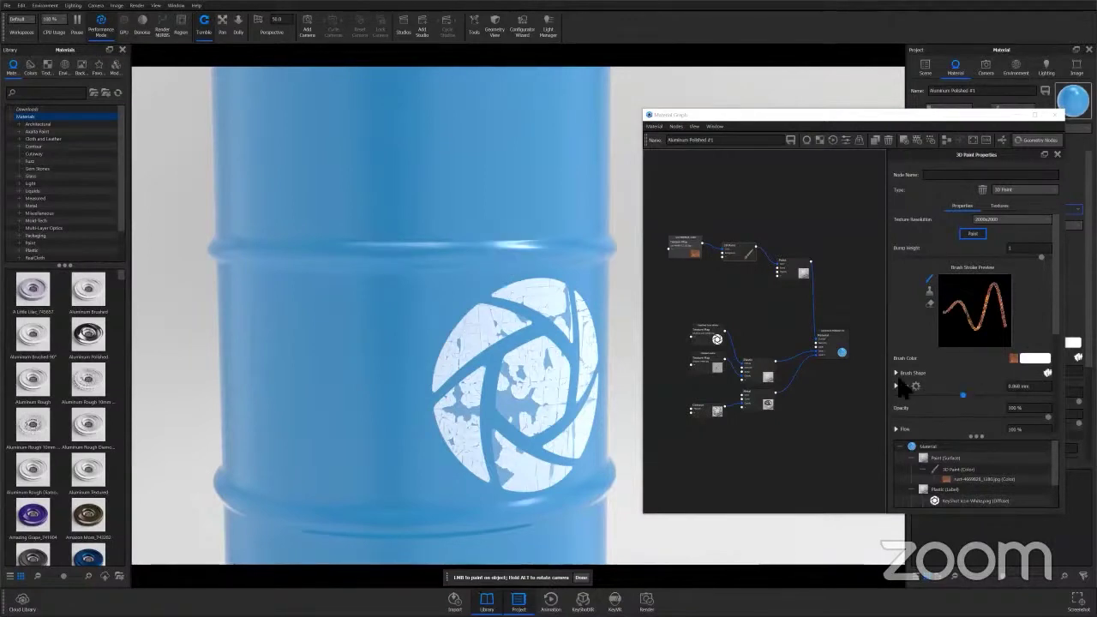
Set the brush size to about 0.71 mm and opacity to 22%, and paint a rust stroke along the rib above the logo.
left_click_drag(963, 396, 952, 395)
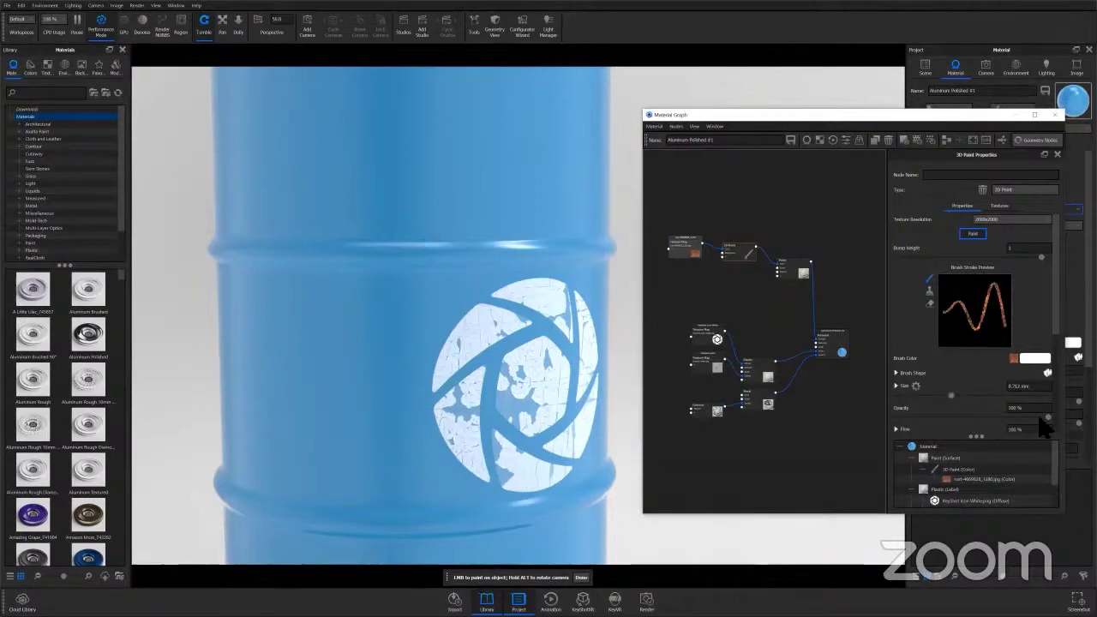
left_click(930, 417)
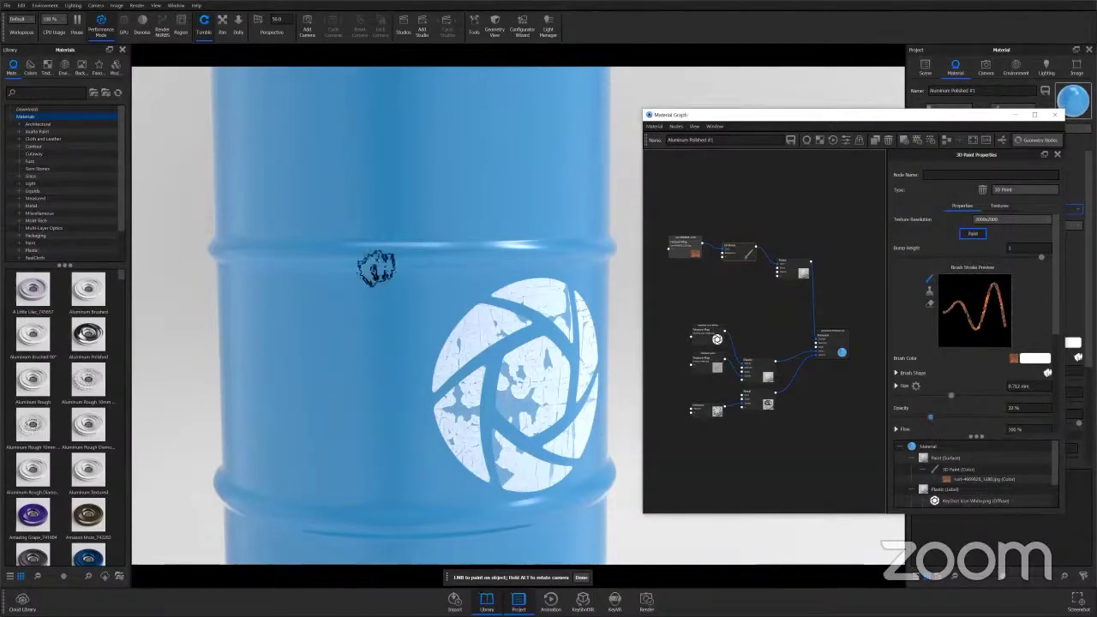
left_click_drag(363, 257, 520, 256)
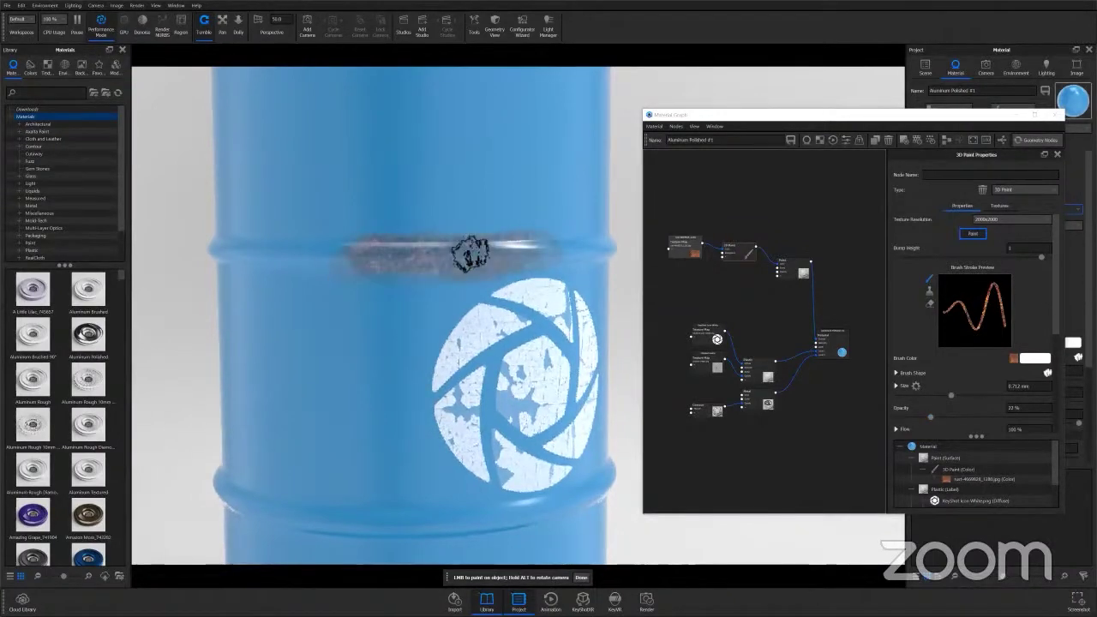
Paint more rust along the rib above the logo and a streak running down beside the logo's left edge.
mouse_move(441, 267)
left_mouse_down()
mouse_move(412, 259)
mouse_move(451, 257)
left_mouse_up()
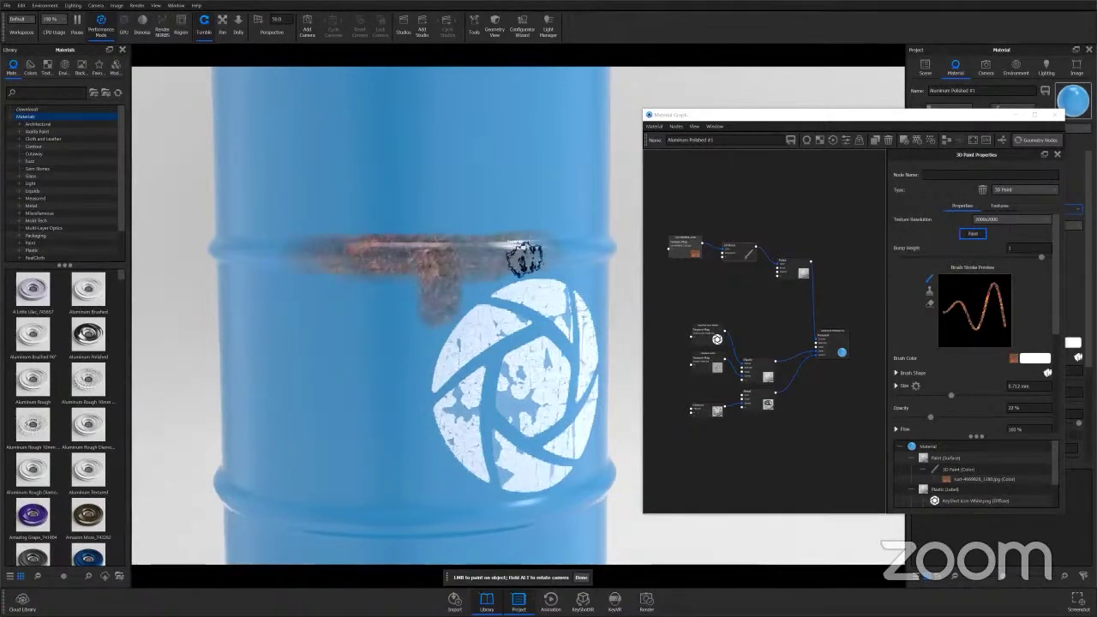
mouse_move(524, 259)
left_mouse_down()
mouse_move(502, 254)
mouse_move(593, 255)
mouse_move(441, 274)
mouse_move(422, 280)
mouse_move(423, 308)
mouse_move(437, 270)
left_mouse_up()
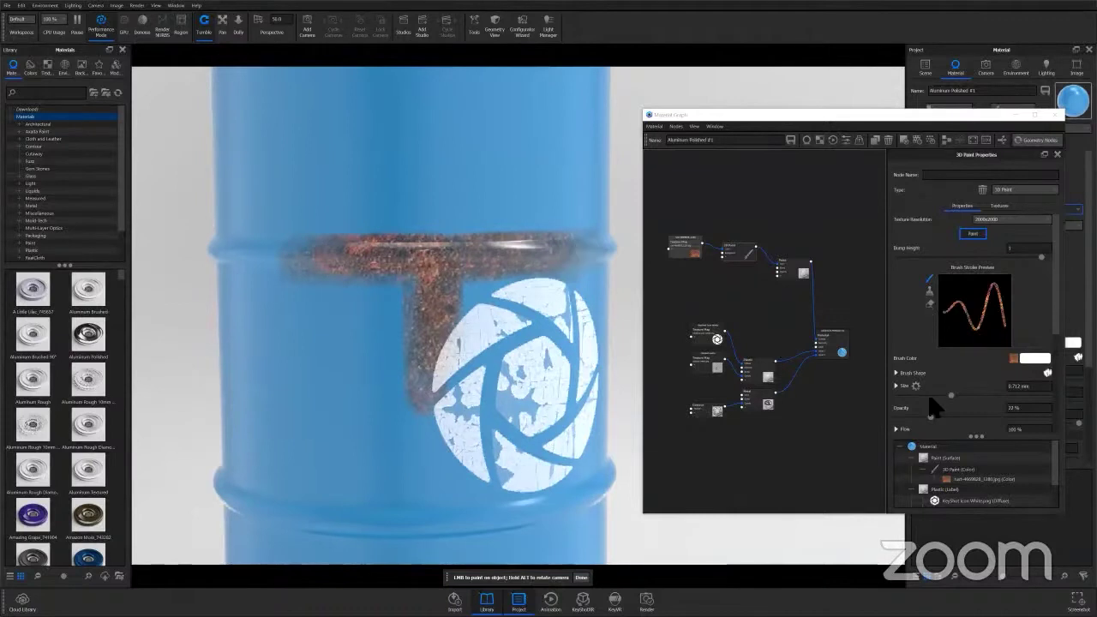
Erase the edges of the painted rust with an eraser size of about 0.31 mm, leaving a thin line and drip.
left_click(930, 303)
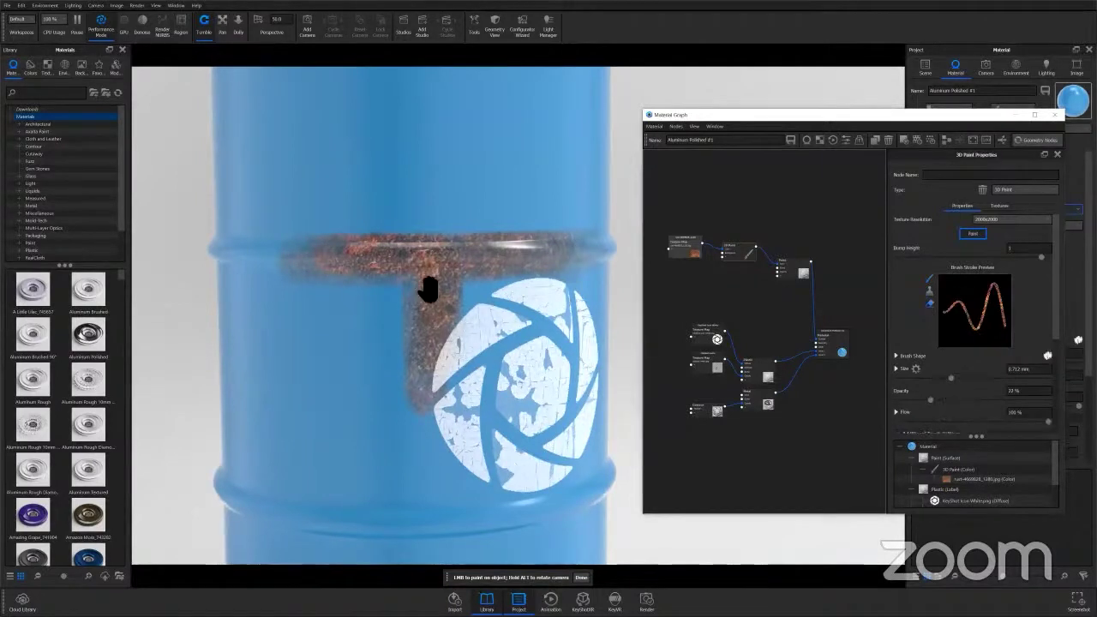
left_click(922, 378)
left_click(477, 277)
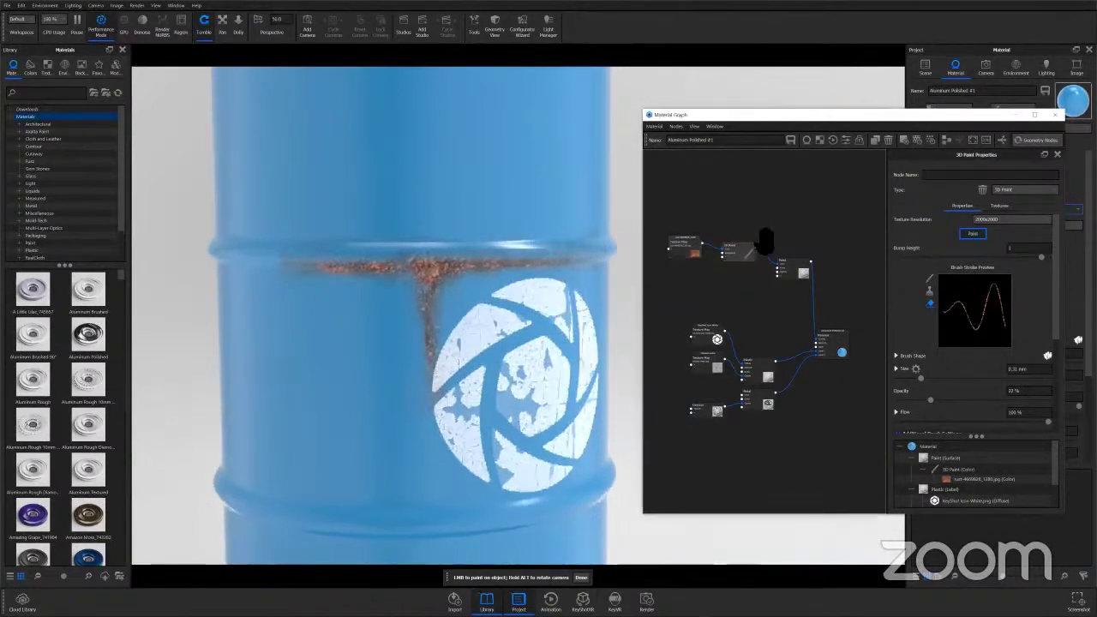
Connect the 3D Paint node to the Paint material's Bump input, and move the Material Graph window aside to view the material's texture slots.
mouse_move(755, 232)
left_mouse_down()
mouse_move(780, 272)
mouse_move(736, 259)
left_mouse_up()
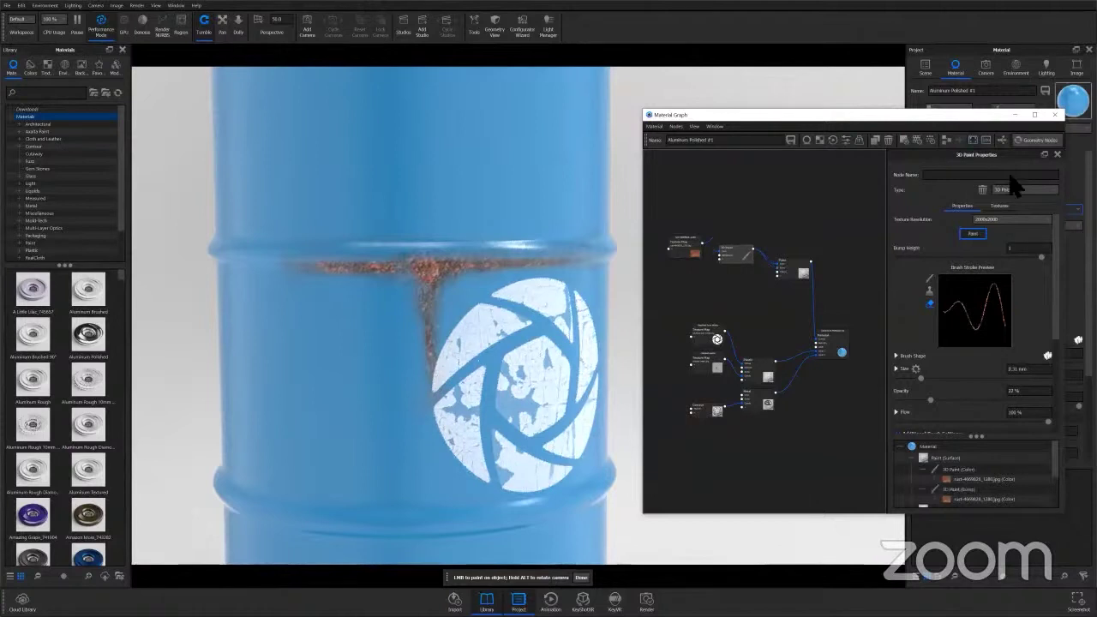
left_click_drag(772, 115, 567, 145)
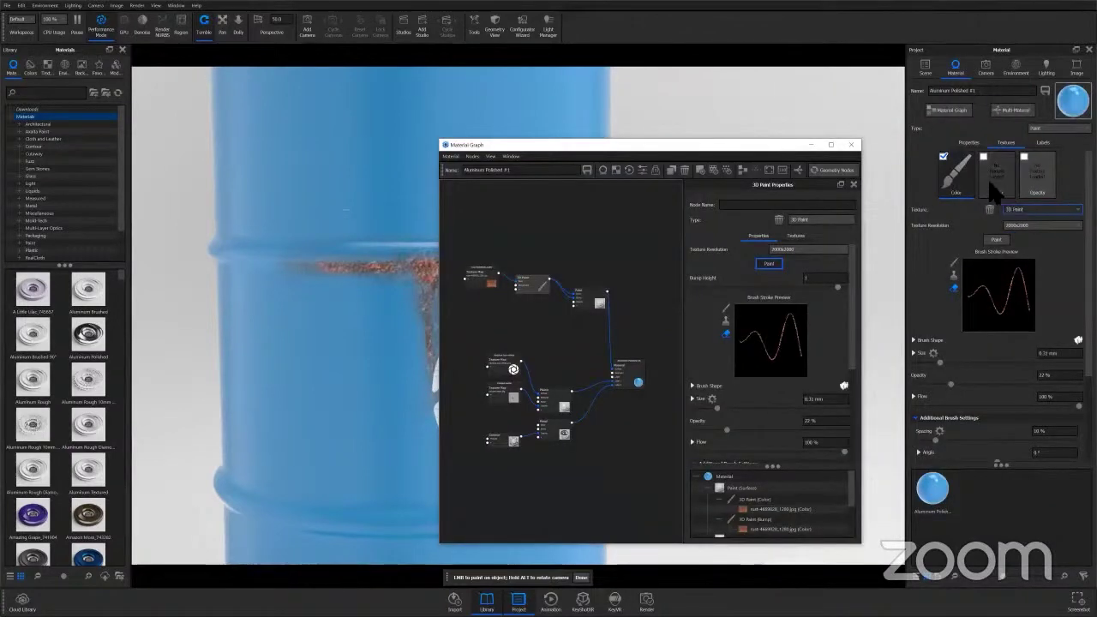
left_click_drag(699, 146, 923, 115)
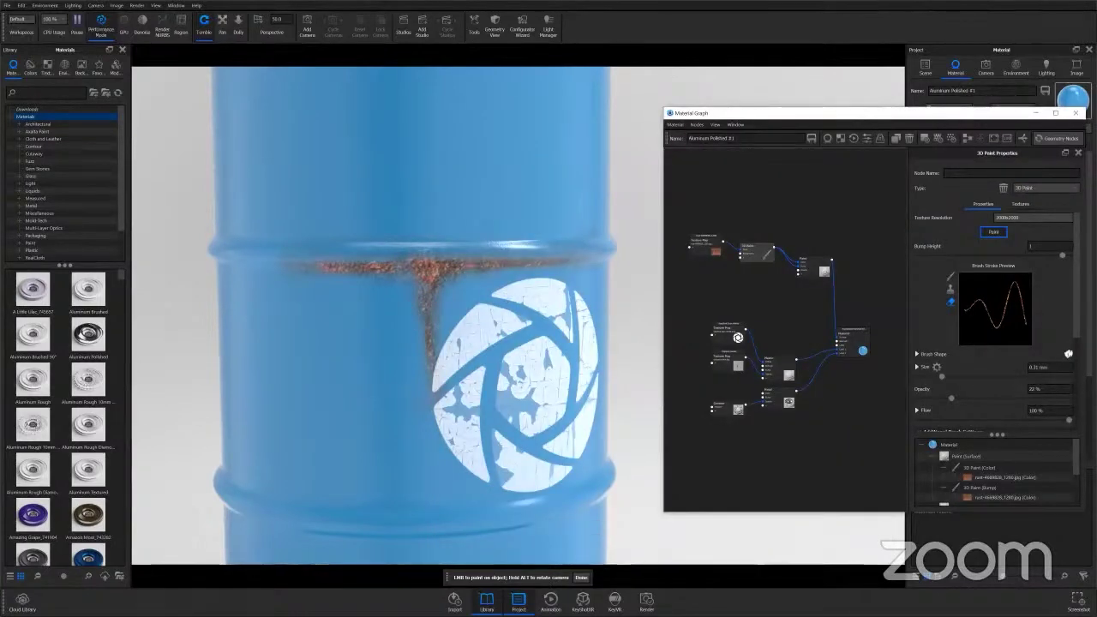
Disable Performance Mode and examine the rust's bump effect up close from several angles around the barrel.
left_click(101, 26)
left_click_drag(438, 327, 612, 245, "alt")
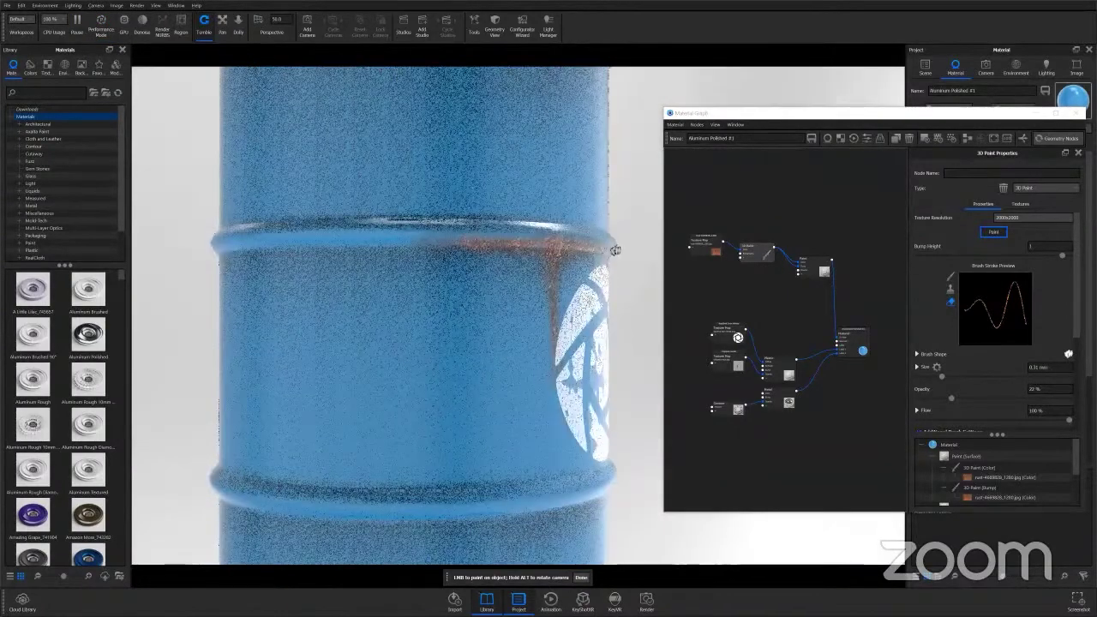
scroll(615, 250, "up", 5)
middle_click_drag(615, 267, 486, 326)
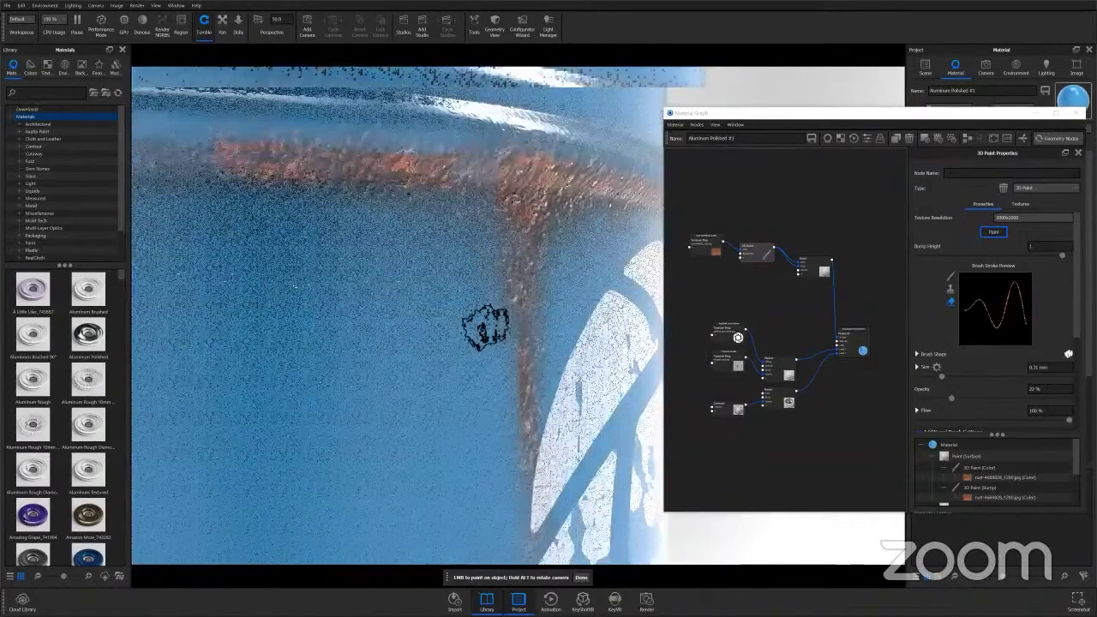
scroll(514, 348, "down", 6)
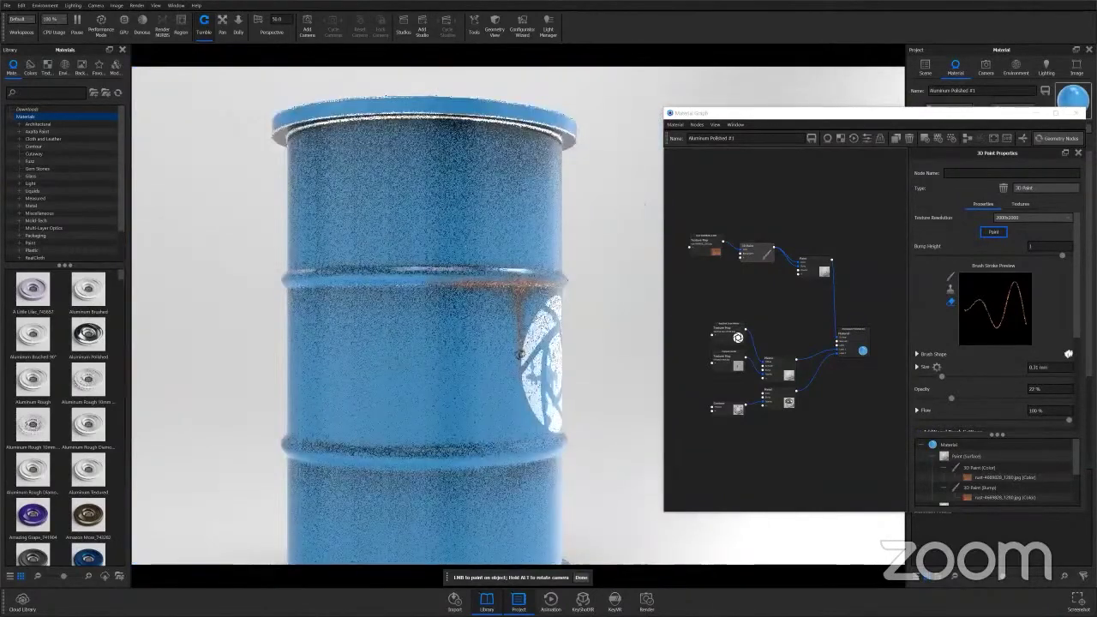
left_click_drag(519, 354, 478, 370, "alt")
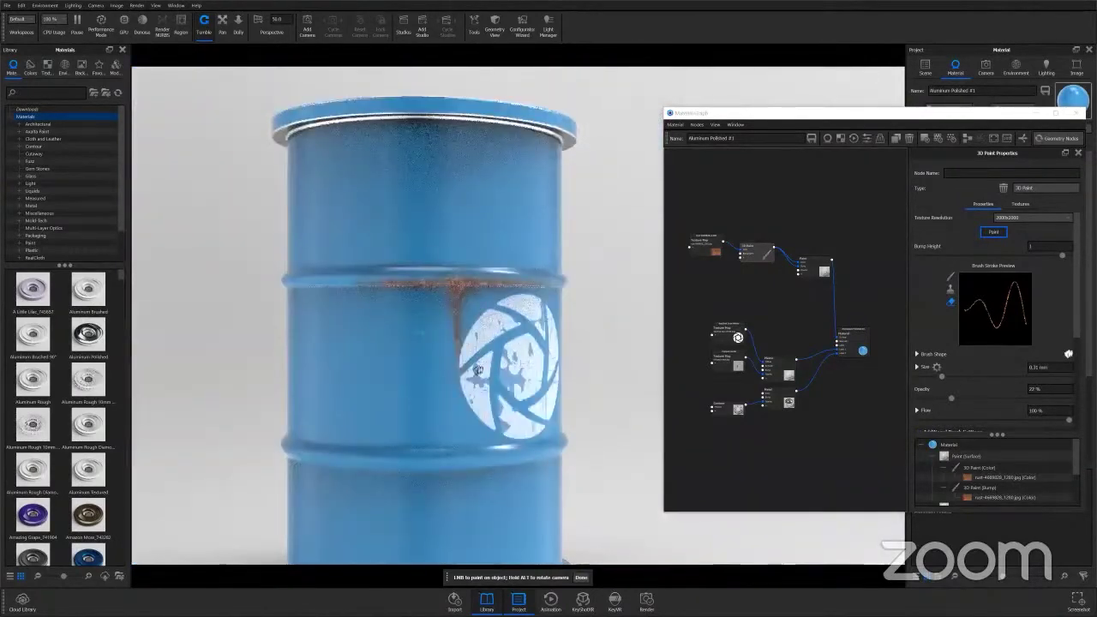
scroll(648, 287, "up", 3)
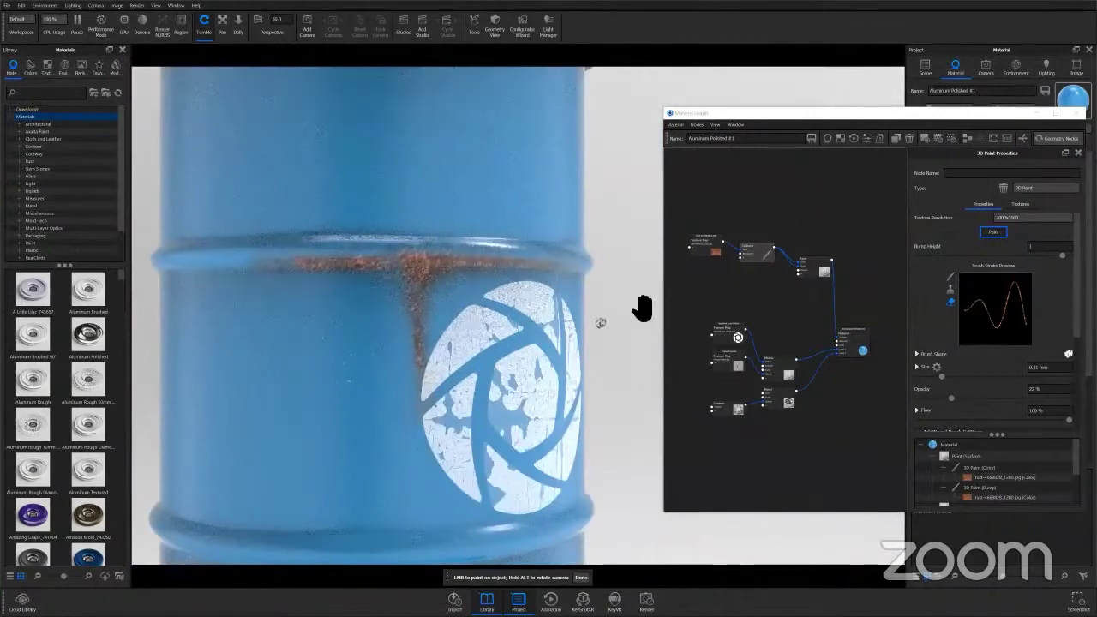
Spread out the rust texture and 3D Paint nodes in the graph, and re-enable Performance Mode with the whole barrel in view.
mouse_move(768, 259)
left_mouse_down()
mouse_move(775, 233)
mouse_move(707, 212)
left_mouse_up()
left_click(101, 25)
scroll(468, 340, "down", 6)
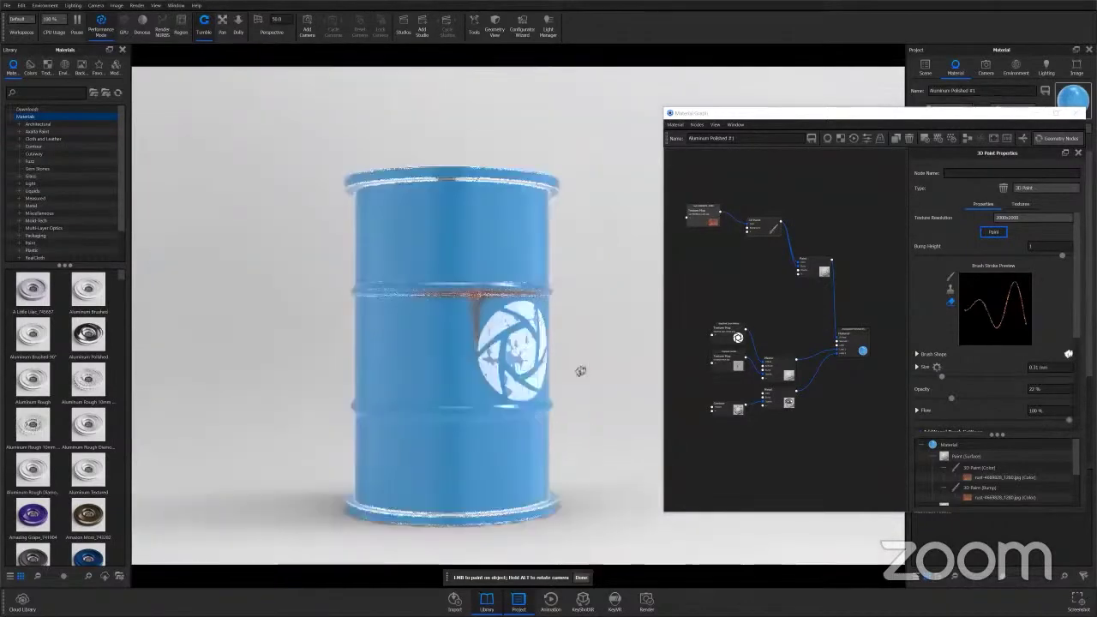
left_click_drag(576, 379, 489, 414, "alt")
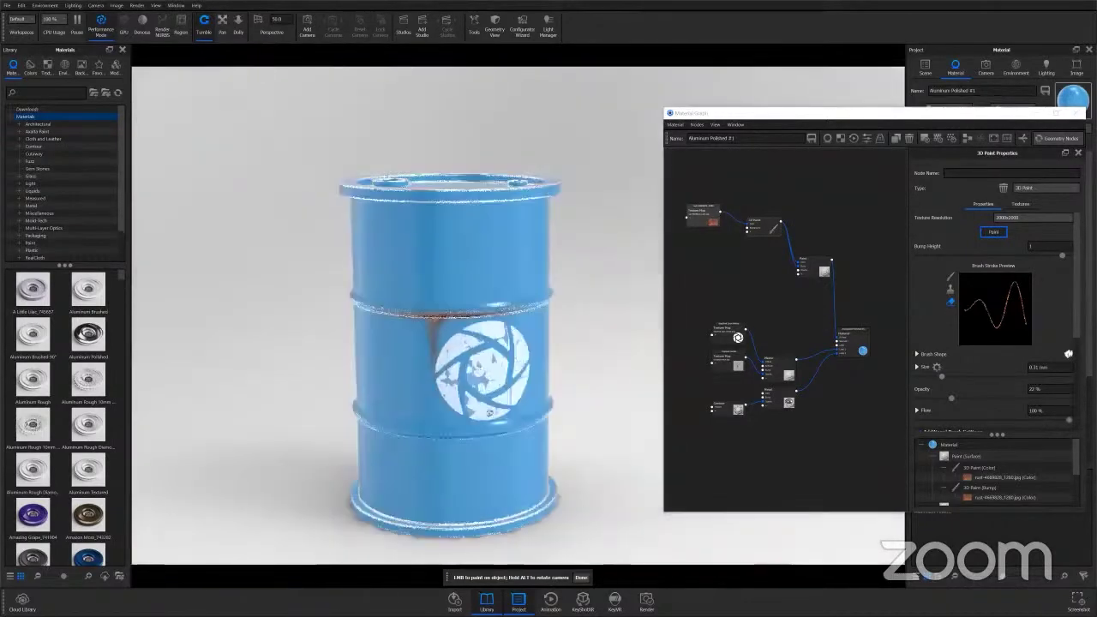
Try a turquoise layer background color of RGB 50, 204, 204 for the 3D Paint layer and cancel the color change.
left_click(772, 245)
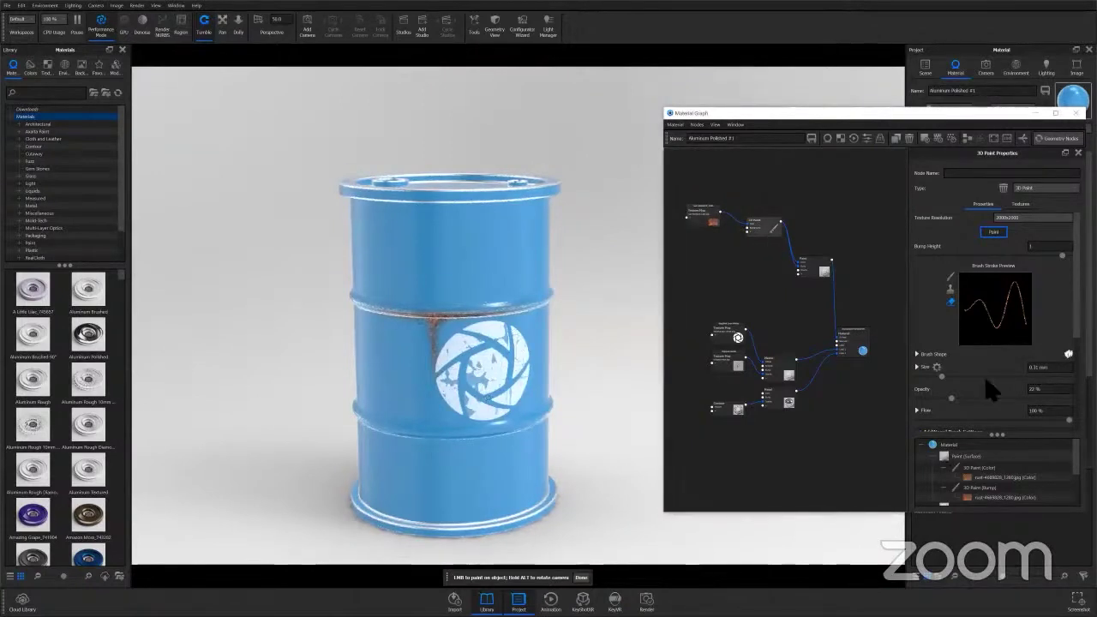
scroll(984, 374, "down", 4)
left_click(953, 369)
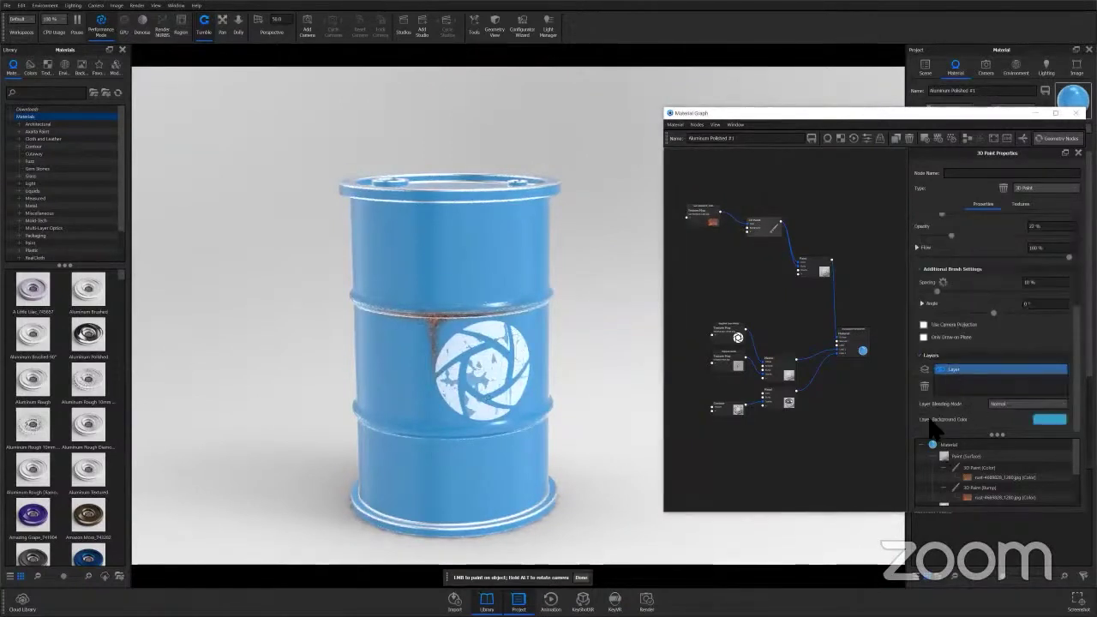
left_click(1059, 417)
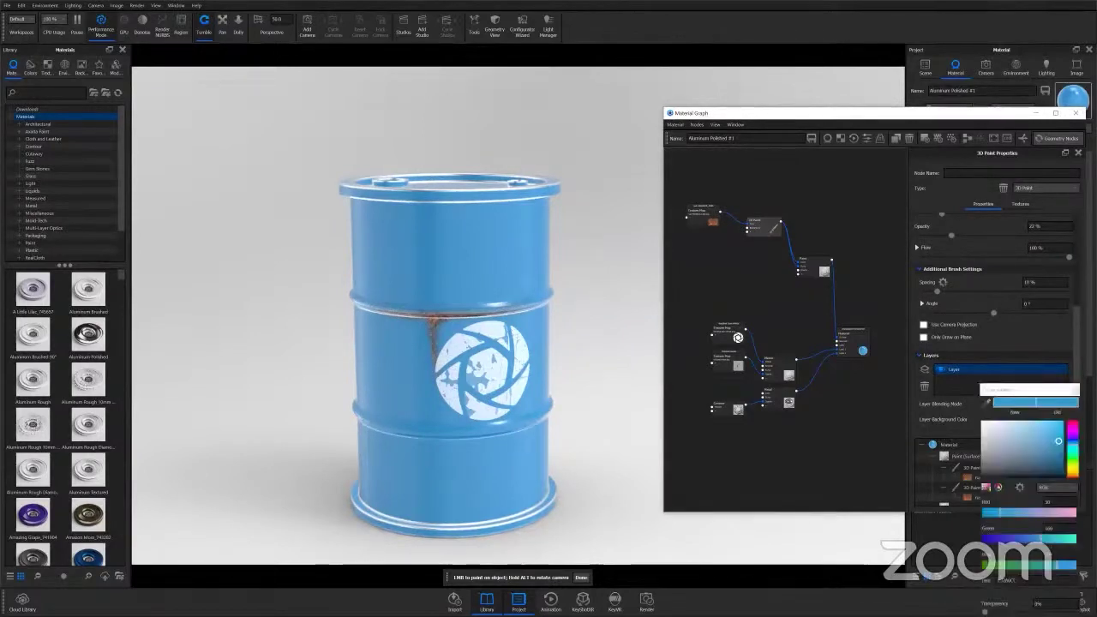
left_click(1074, 449)
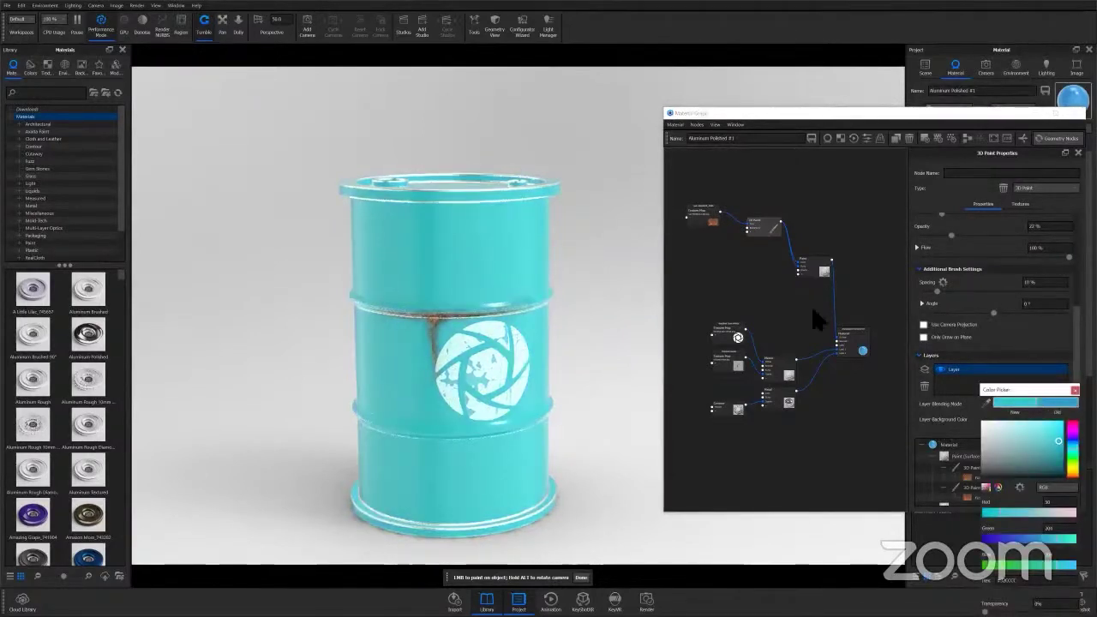
left_click_drag(1037, 390, 812, 305)
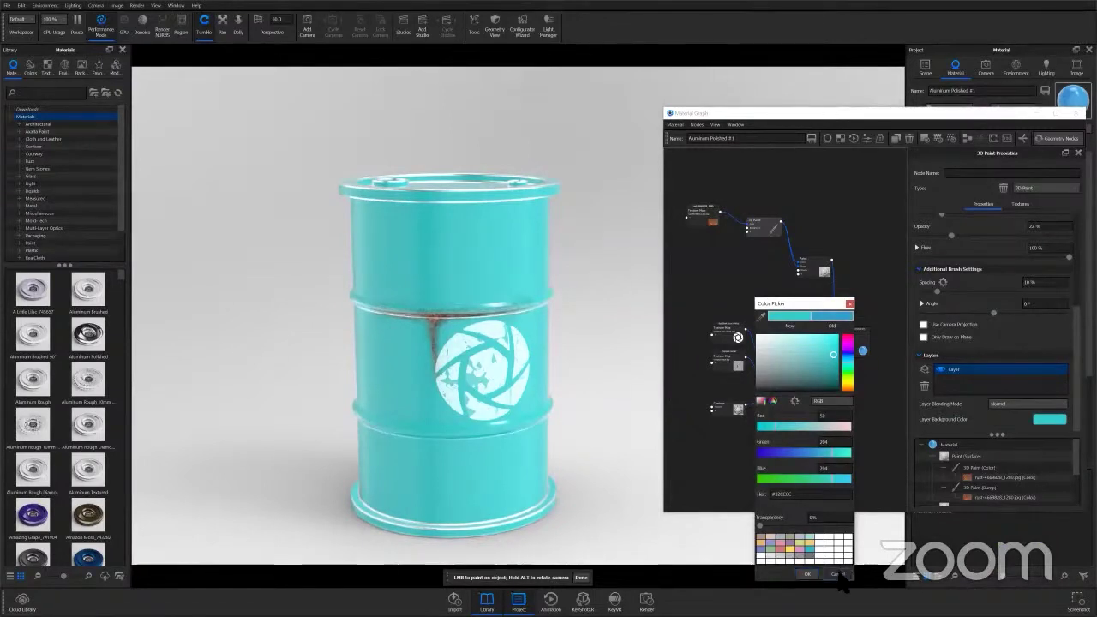
left_click(837, 574)
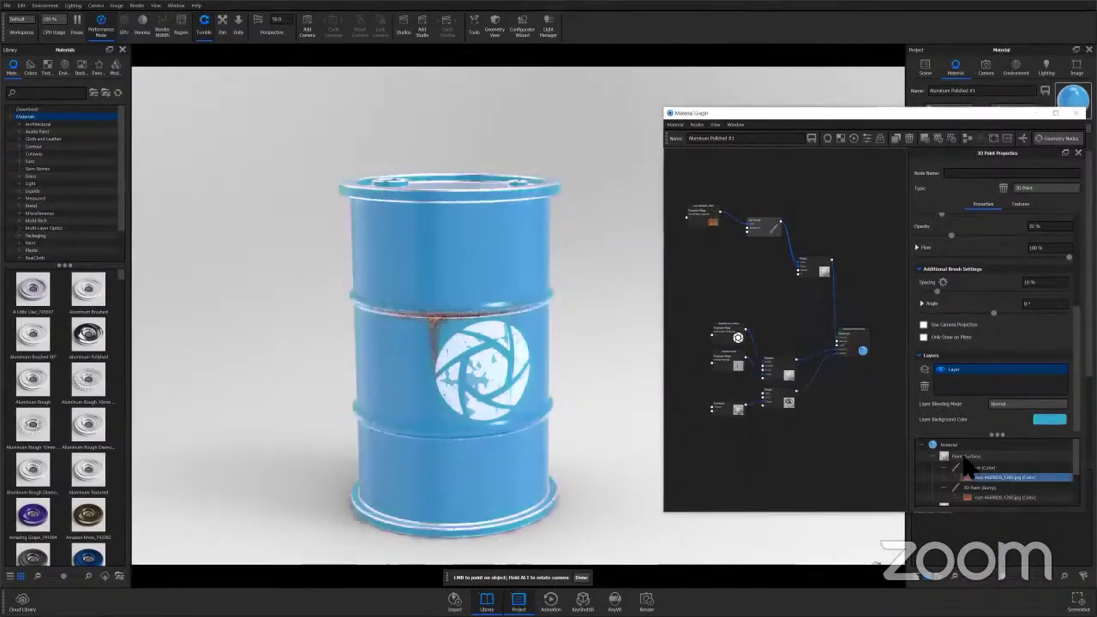
Add a new 3D Paint layer above the existing one and name it Coverage.
left_click(925, 371)
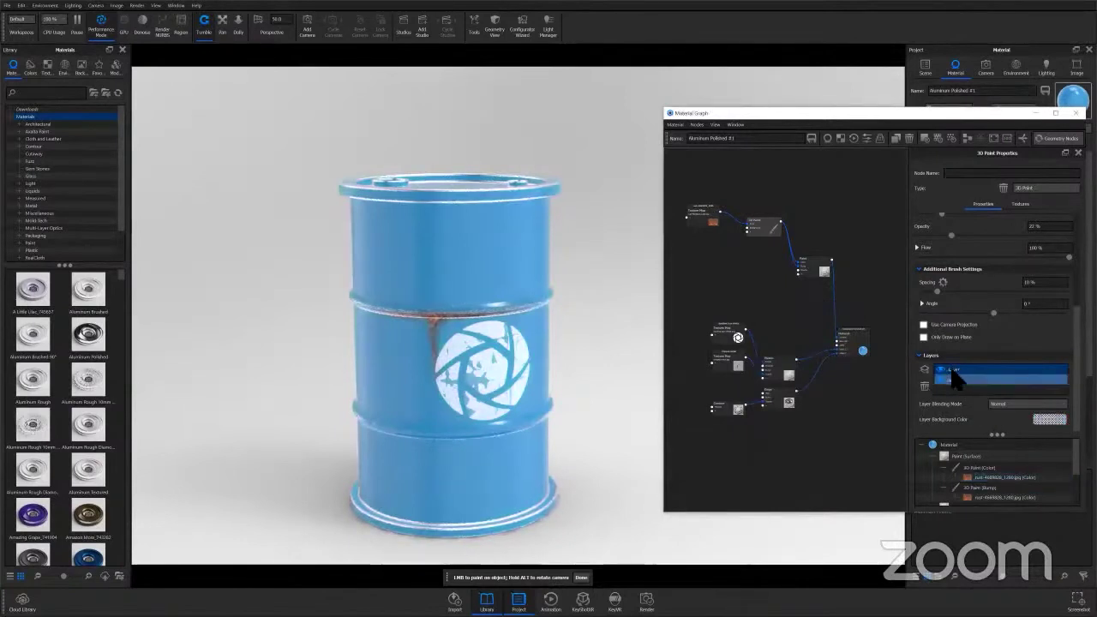
double_click(953, 372)
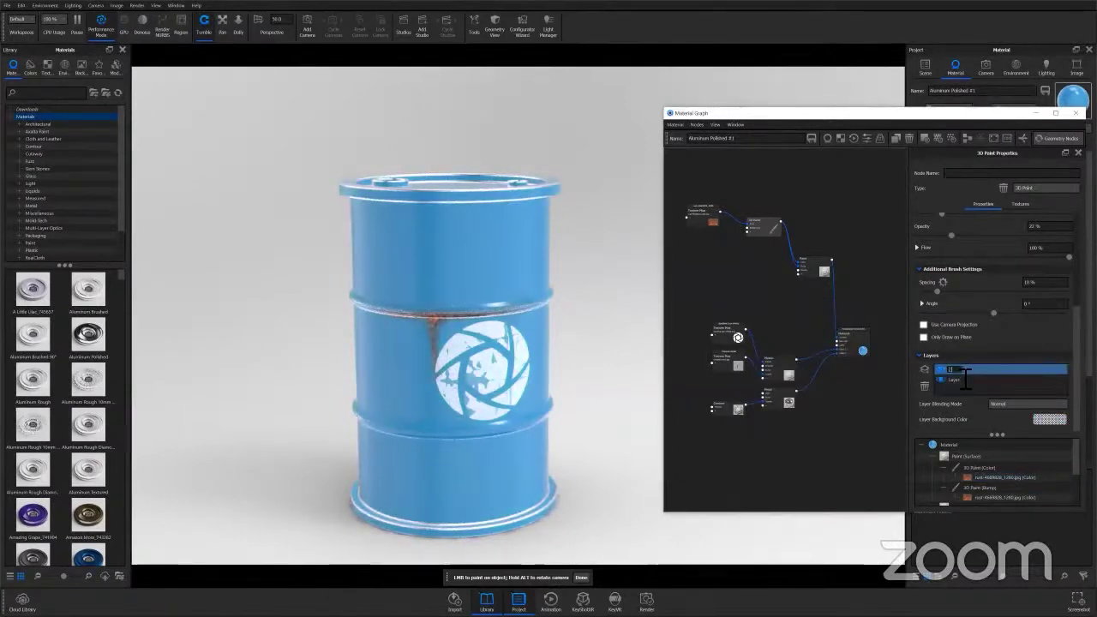
type("Coverage")
key("Return")
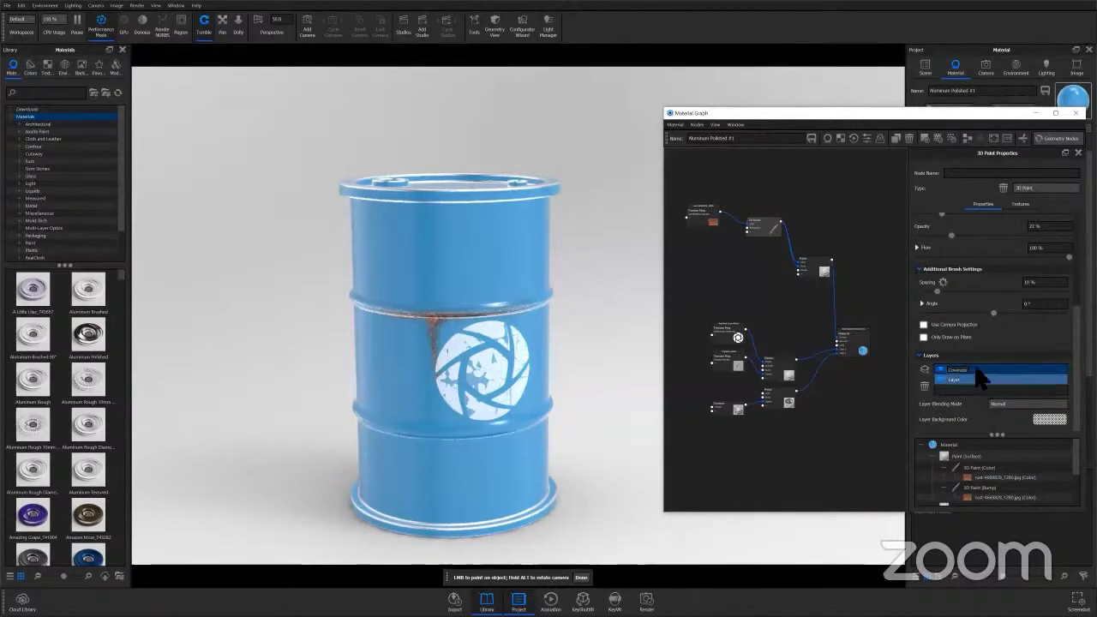
left_click(982, 378)
scroll(981, 377, "up", 3)
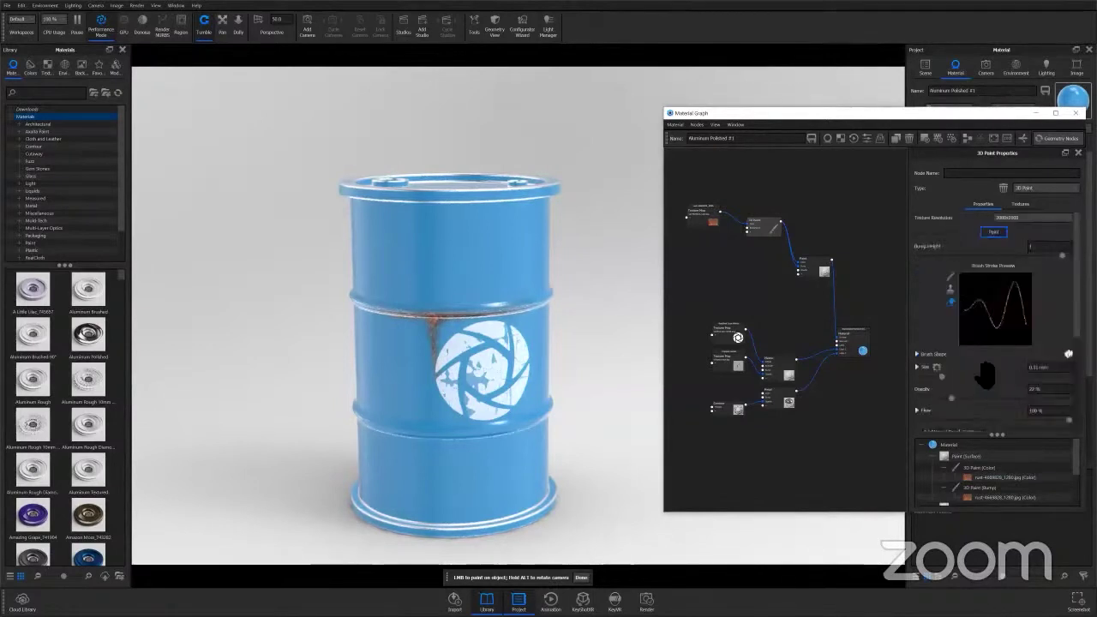
Switch the 3D Paint tool to Stamp, reactivate painting on the reframed barrel, and set the brush size to 4 mm.
left_click(993, 232)
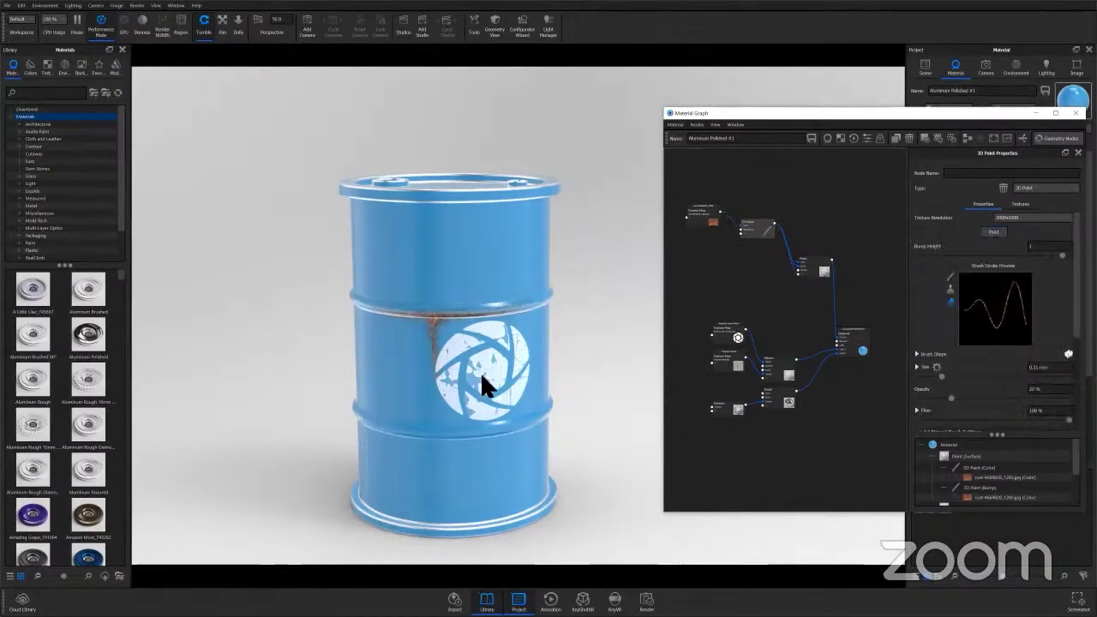
scroll(482, 381, "up", 3)
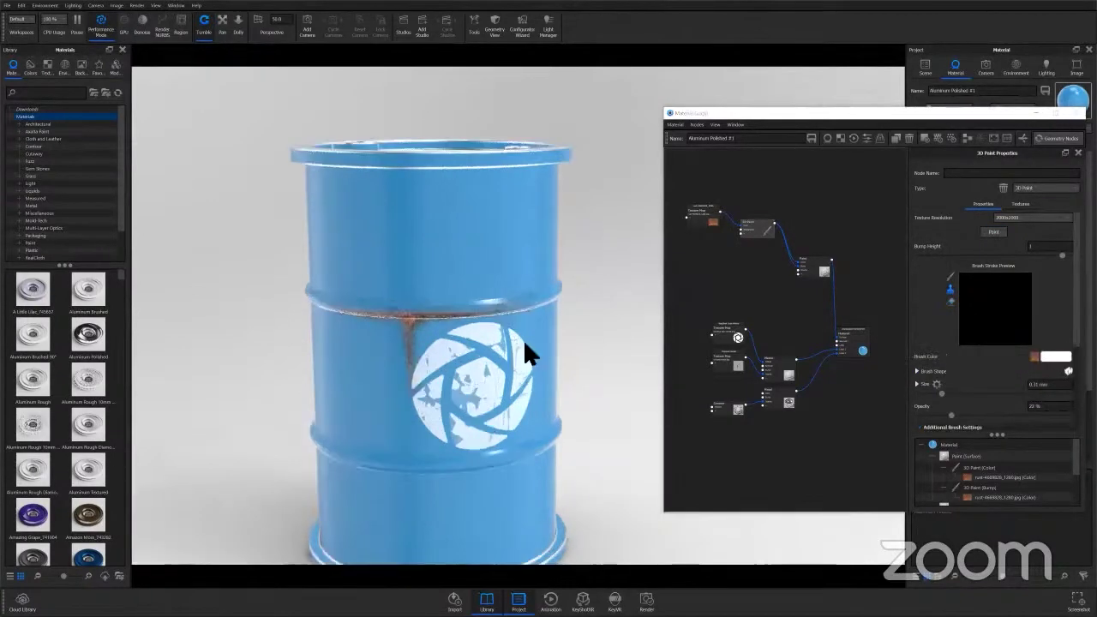
left_click_drag(500, 284, 512, 302)
left_click_drag(435, 348, 478, 360)
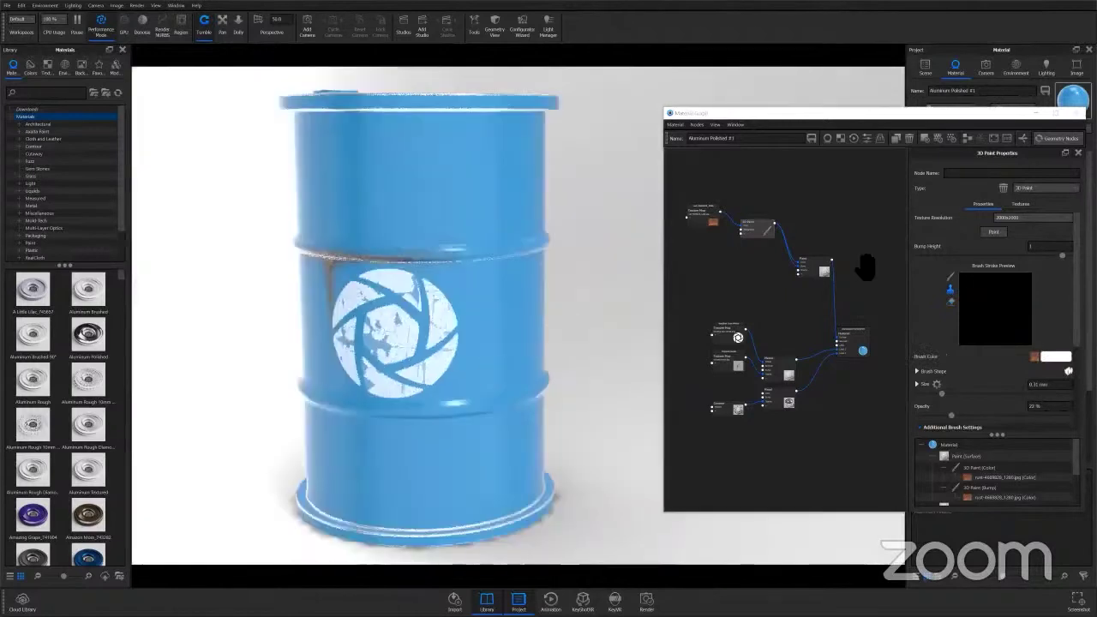
left_click(994, 231)
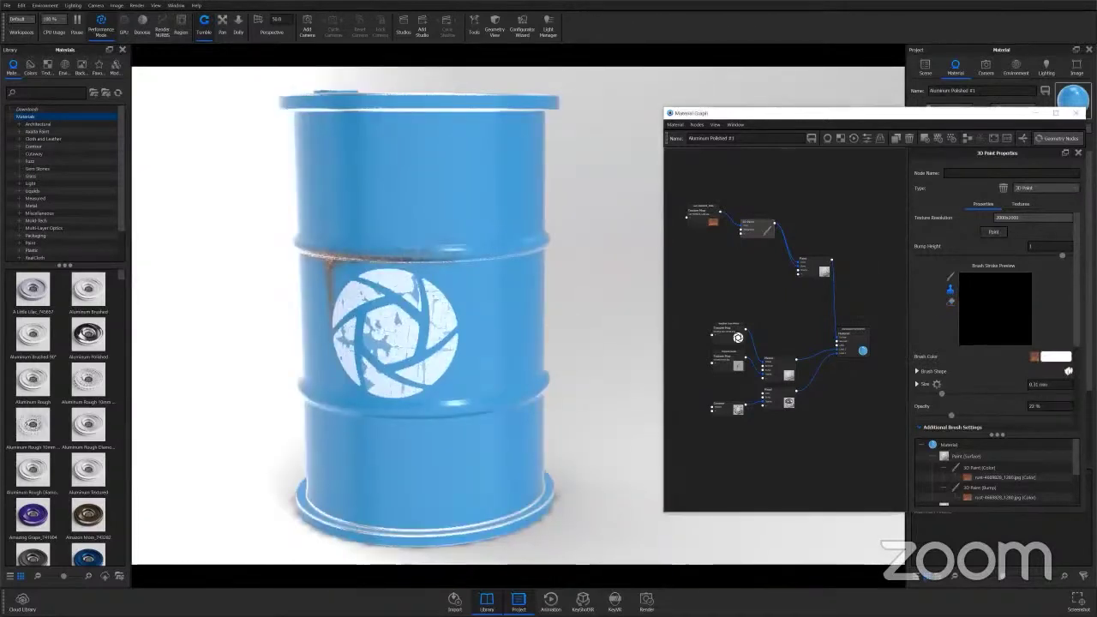
left_click_drag(943, 390, 1042, 393)
left_click_drag(951, 414, 989, 415)
left_click(950, 416)
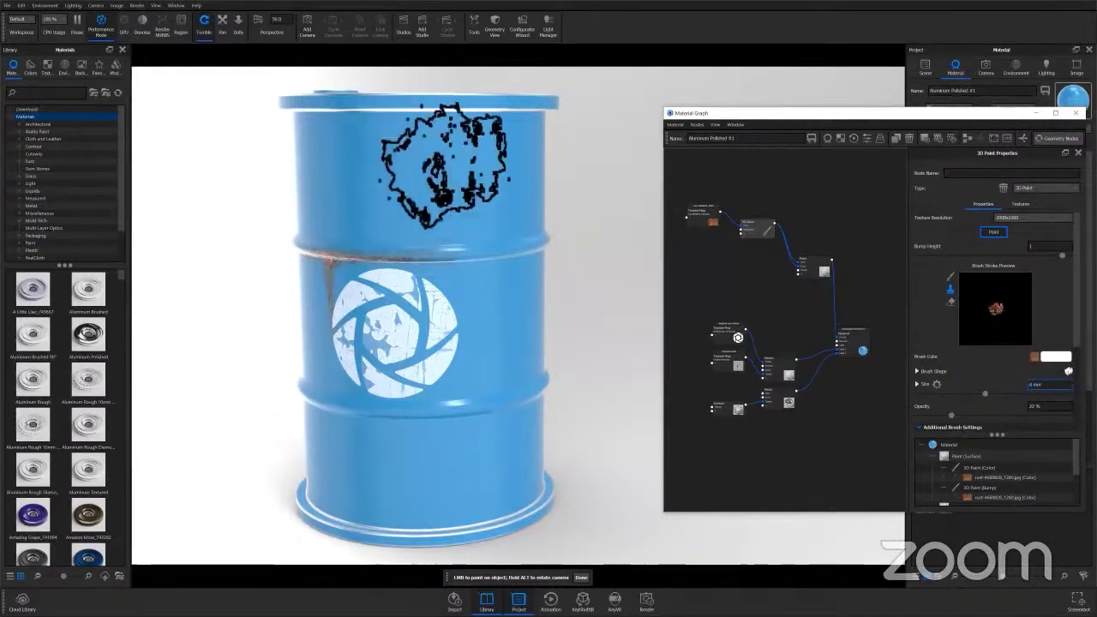
Stamp faint rust patches over the barrel's upper, middle and lower sections, working around its sides.
left_click(447, 163)
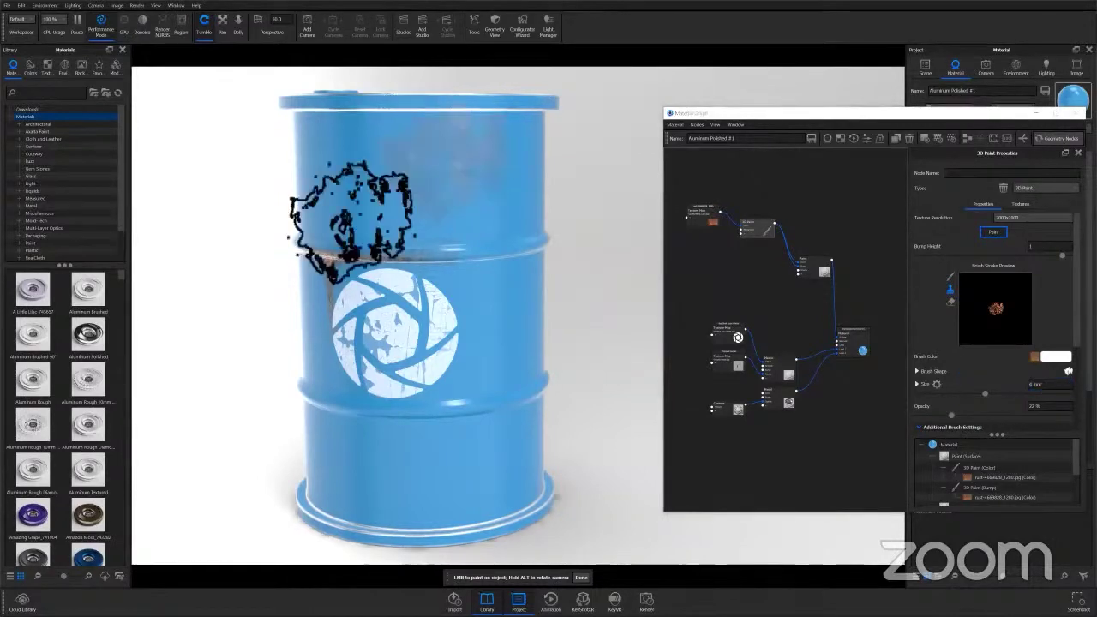
left_click(353, 222)
left_click(463, 240)
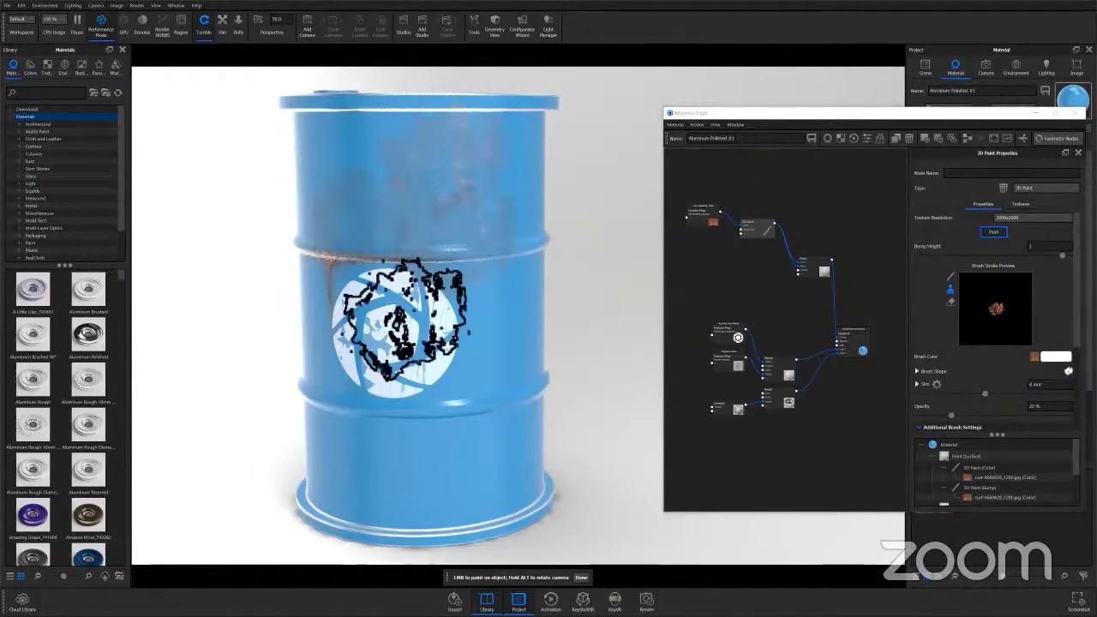
scroll(491, 403, "down", 3)
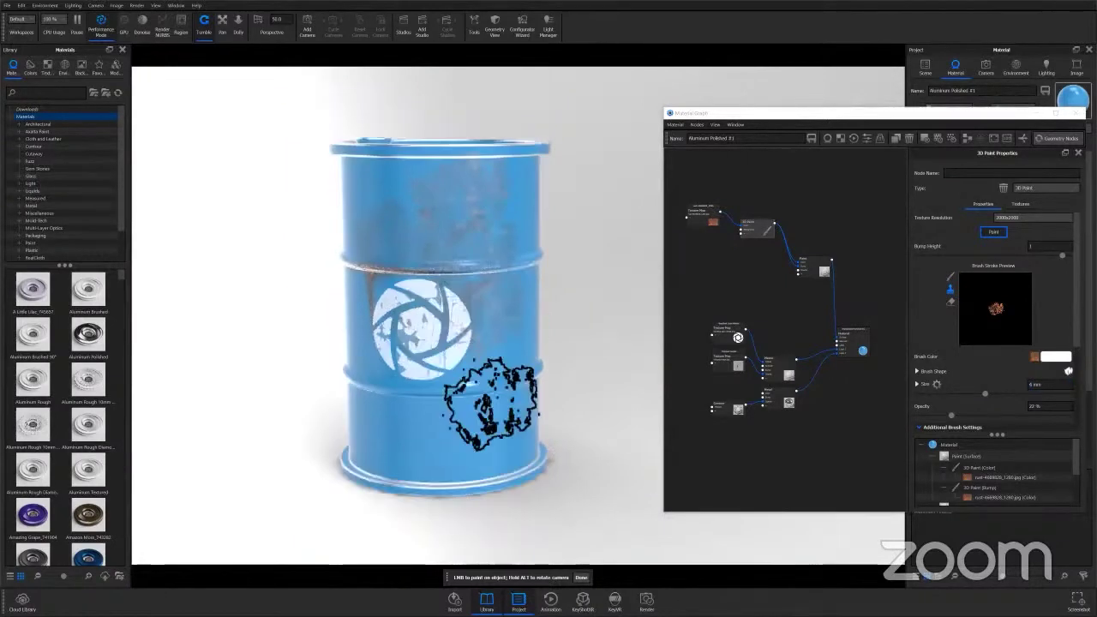
left_click_drag(490, 401, 470, 354, "alt")
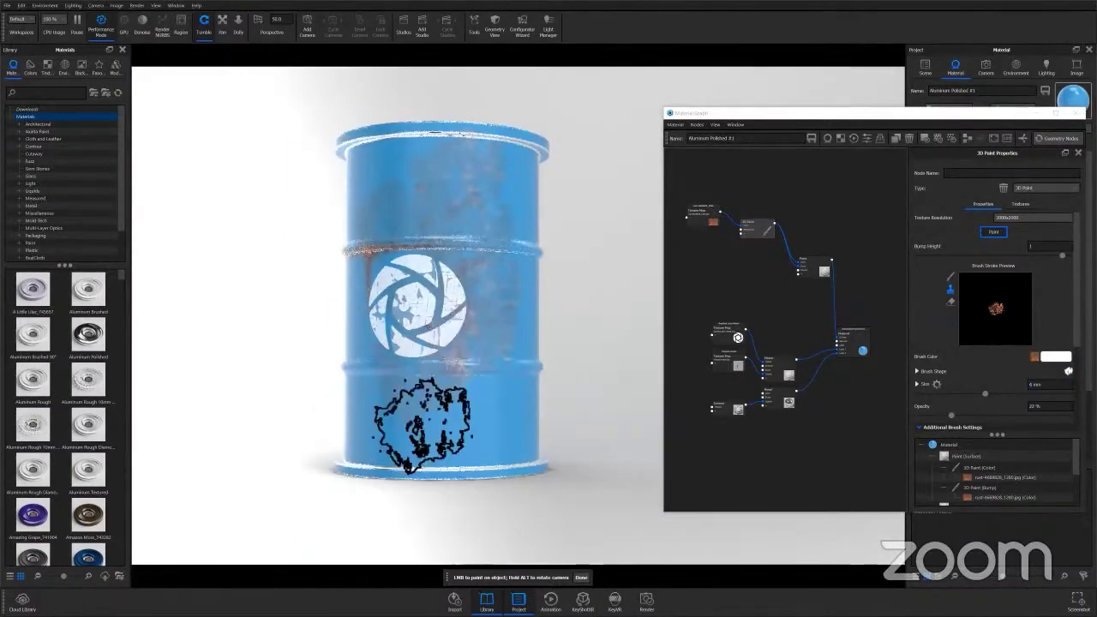
left_click_drag(503, 372, 463, 317, "alt")
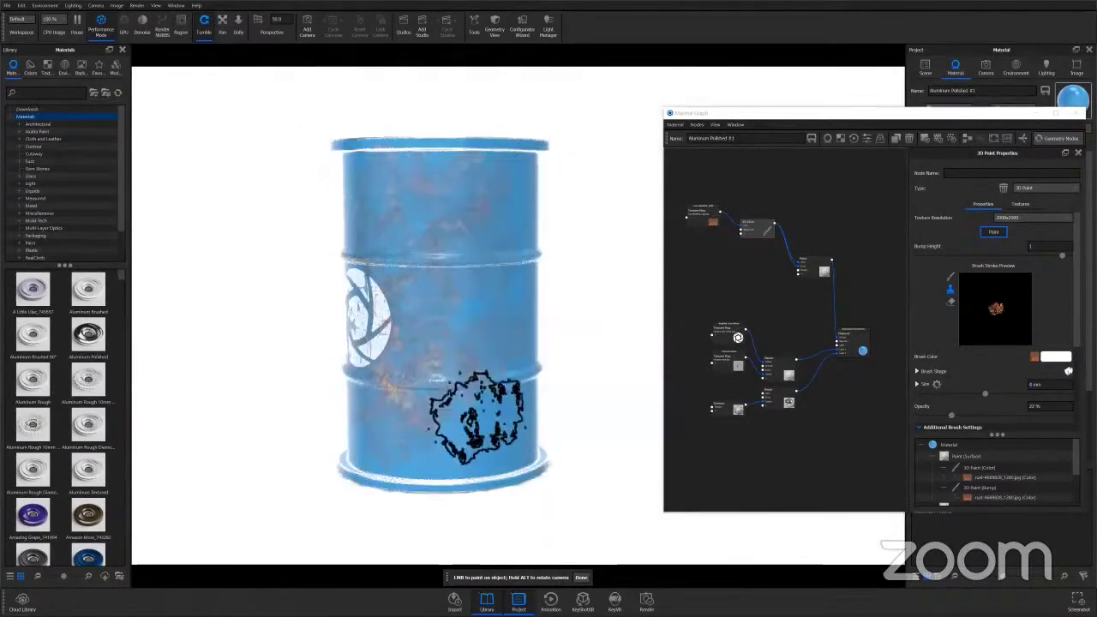
left_click_drag(472, 441, 347, 286, "alt")
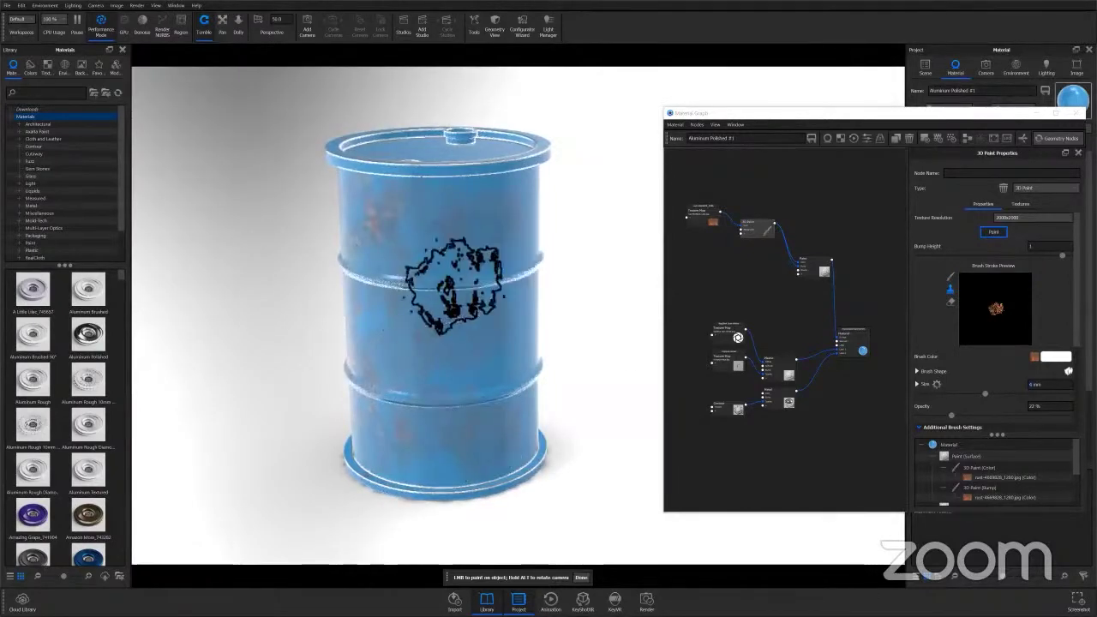
Stamp more faint rust patches over the barrel's upper and lower sections, working around to the side with the white logo.
left_click_drag(454, 286, 619, 372, "alt")
left_click_drag(429, 372, 617, 378, "alt")
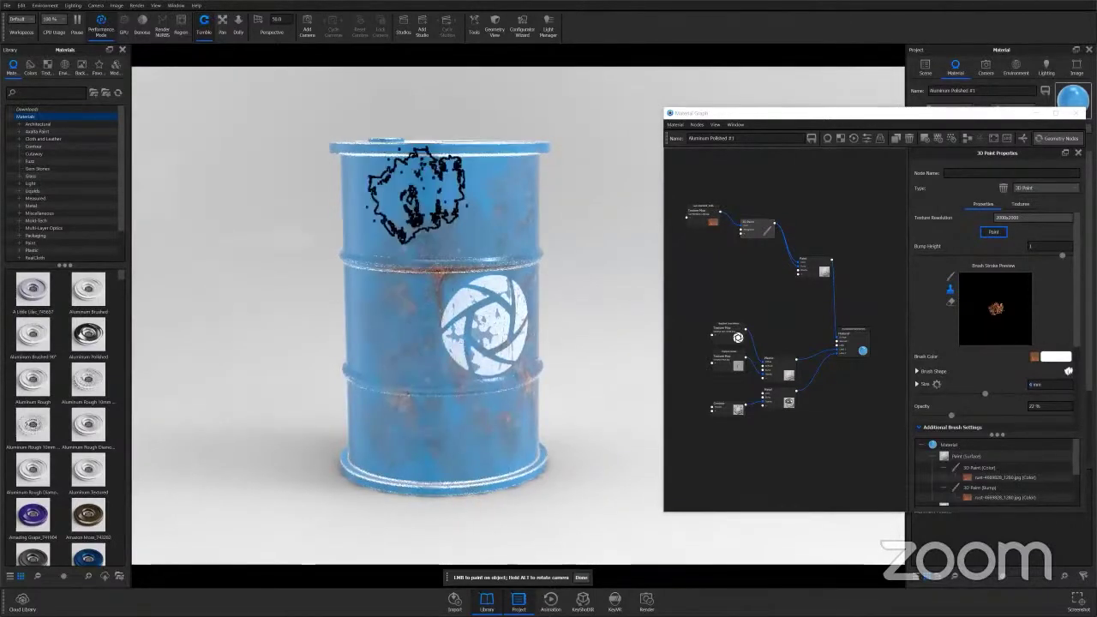
left_click_drag(451, 183, 526, 270, "alt")
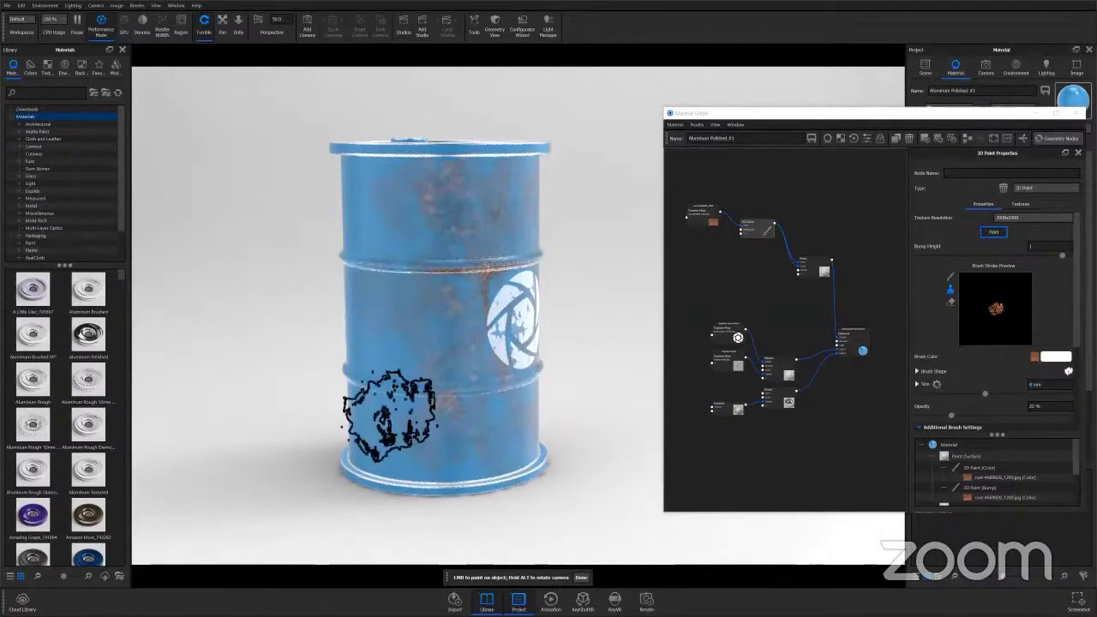
left_click_drag(438, 453, 517, 306, "alt")
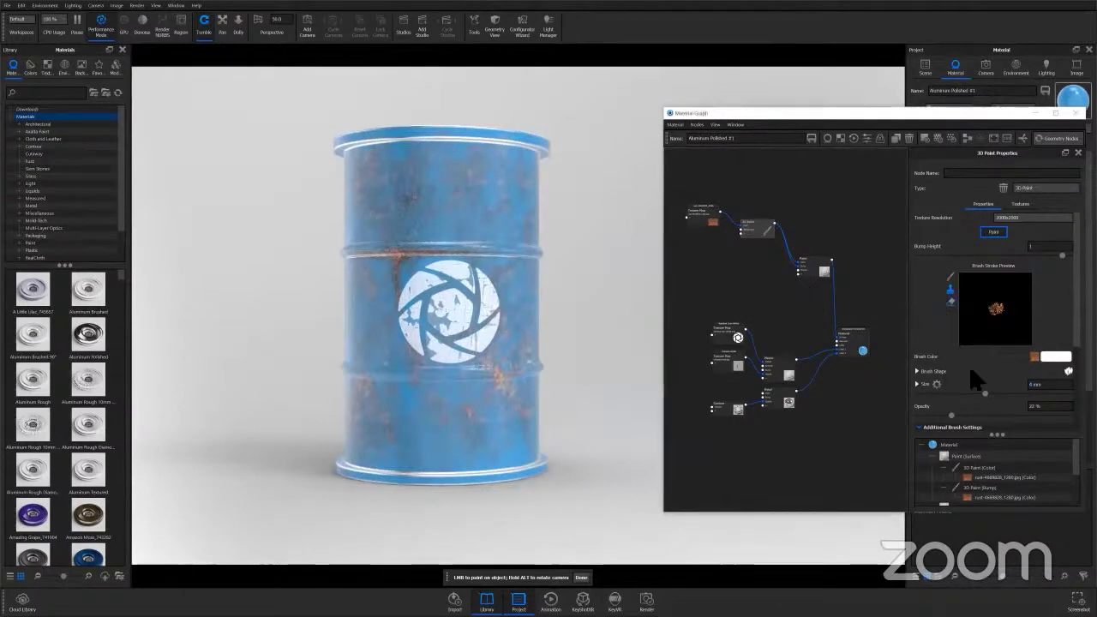
Switch the 3D Paint tool to Eraser and set its size to about 1.431 mm and its opacity to about 17.4%.
scroll(984, 373, "down", 1)
left_click_drag(985, 377, 943, 377)
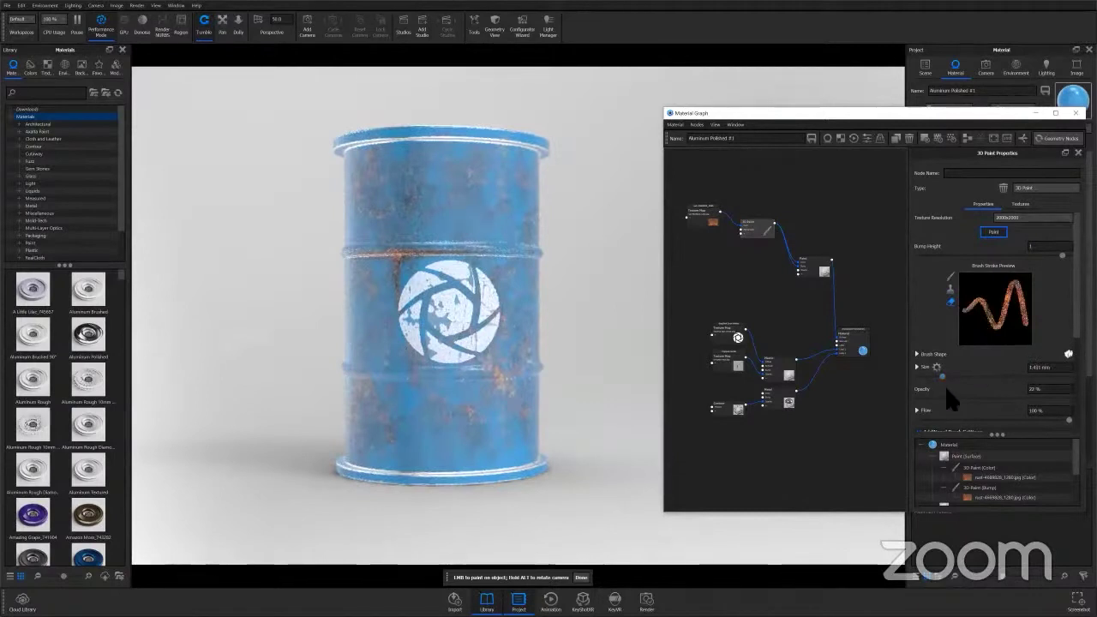
left_click_drag(947, 390, 939, 390)
Lightly erase parts of the stamped rust across the front of the barrel, around the logo and in the upper and lower sections.
left_click(487, 196)
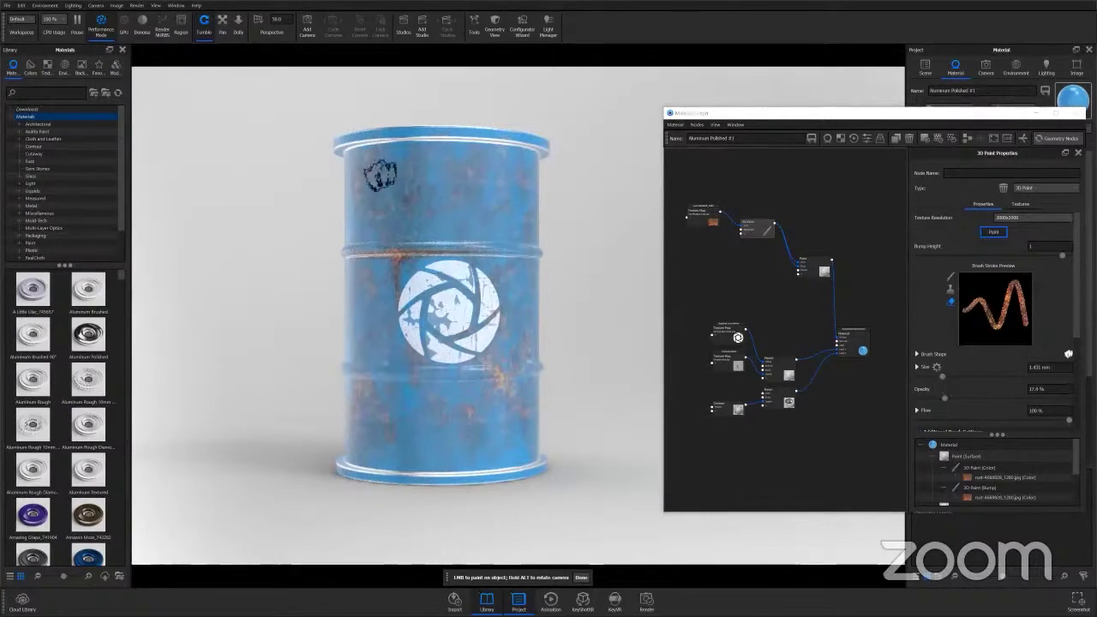
key("ctrl+z")
left_click_drag(350, 281, 375, 297)
key("ctrl+z")
left_click_drag(393, 358, 419, 377)
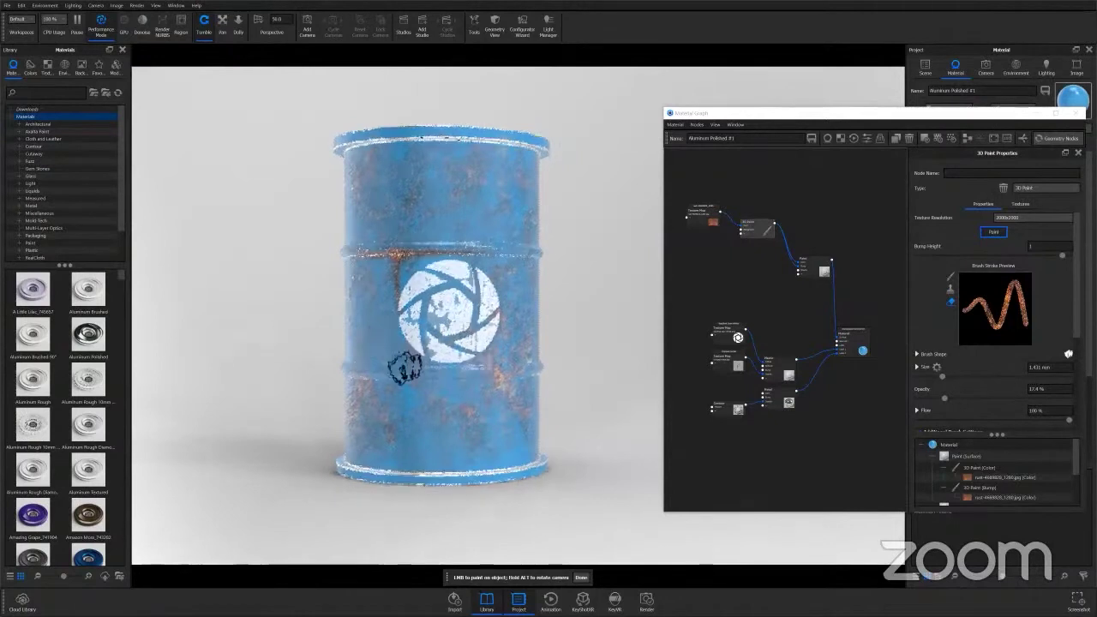
key("ctrl+z")
left_click_drag(468, 339, 497, 363)
key("ctrl+z")
left_click_drag(513, 418, 540, 439)
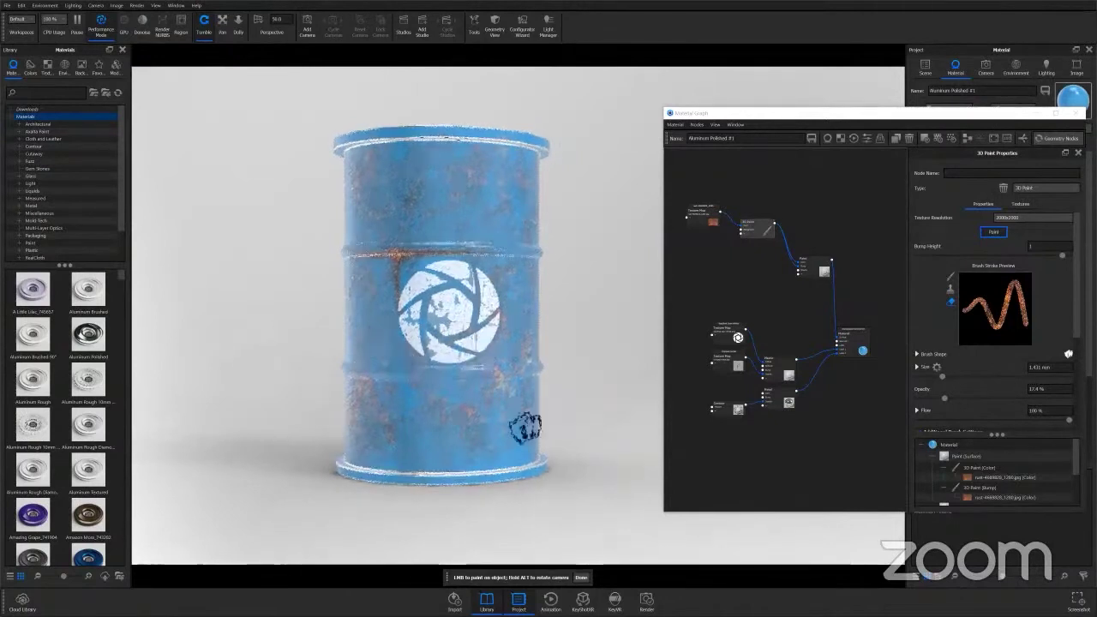
key("ctrl+z")
left_click_drag(501, 194, 527, 220)
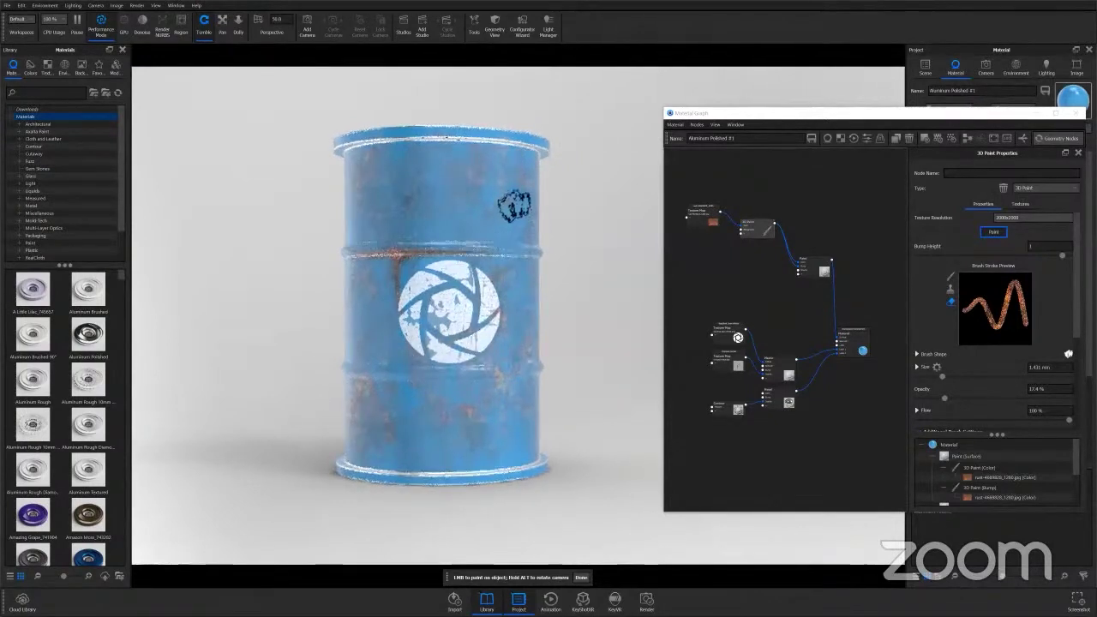
key("ctrl+z")
left_click_drag(461, 228, 490, 256)
key("ctrl+z")
left_click_drag(396, 229, 427, 257)
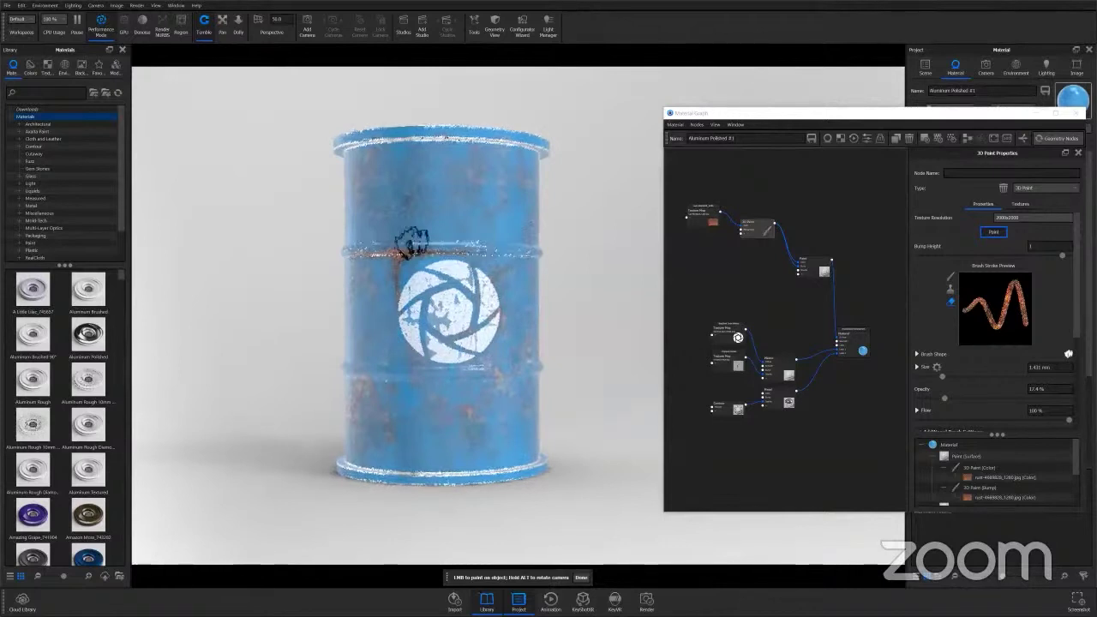
key("ctrl+z")
left_click_drag(386, 178, 415, 206)
key("ctrl+z")
left_click_drag(352, 312, 381, 339)
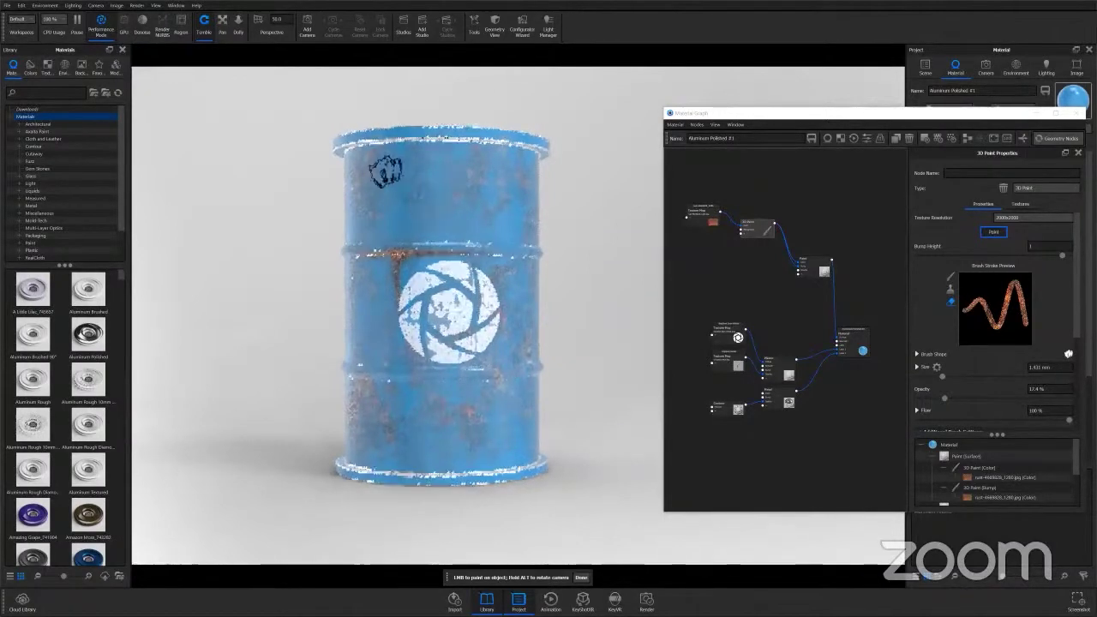
key("ctrl+z")
left_click_drag(372, 406, 403, 436)
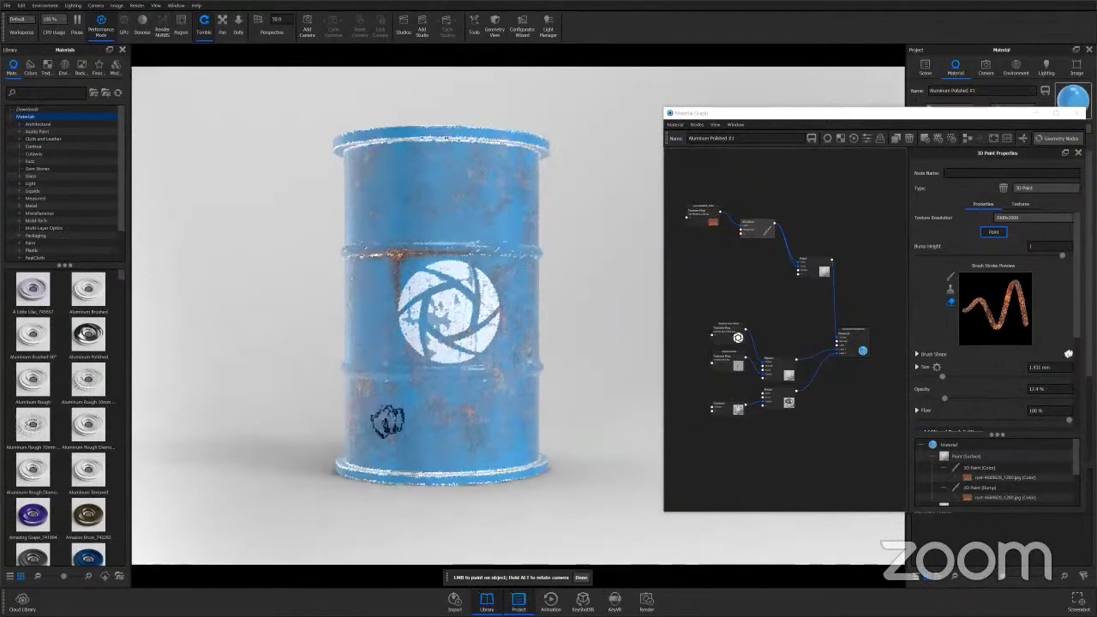
key("ctrl+z")
left_click_drag(428, 401, 459, 430)
key("ctrl+z")
left_click_drag(425, 357, 456, 386)
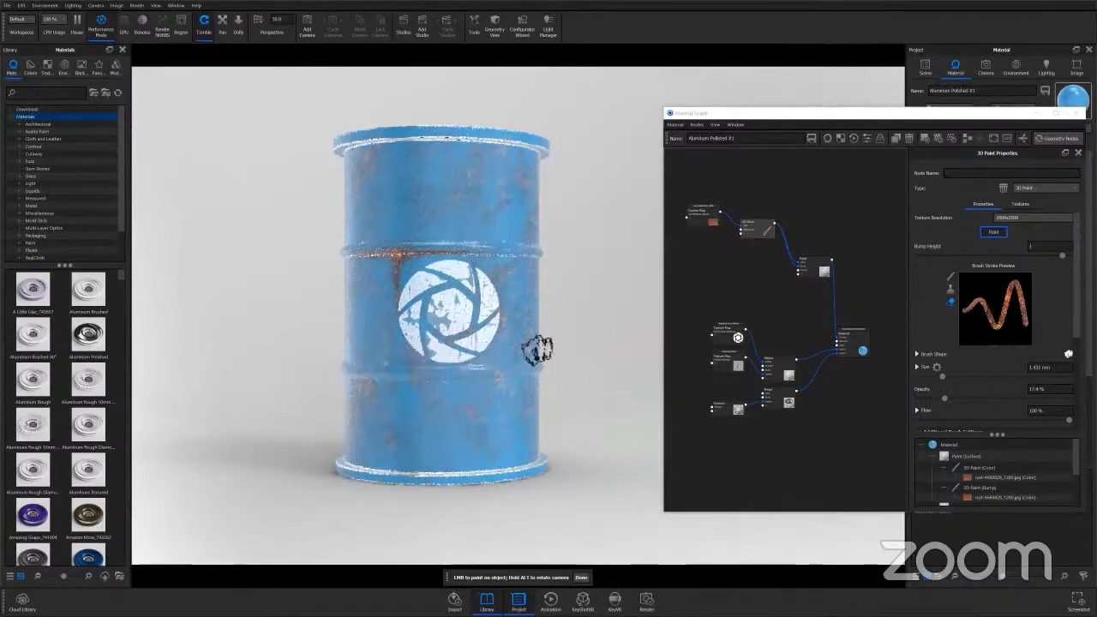
Soften the remaining rust on both sides of the barrel with the eraser, working around it.
mouse_move(463, 389)
left_mouse_down("alt")
mouse_move(473, 392)
mouse_move(379, 367)
left_mouse_up("alt")
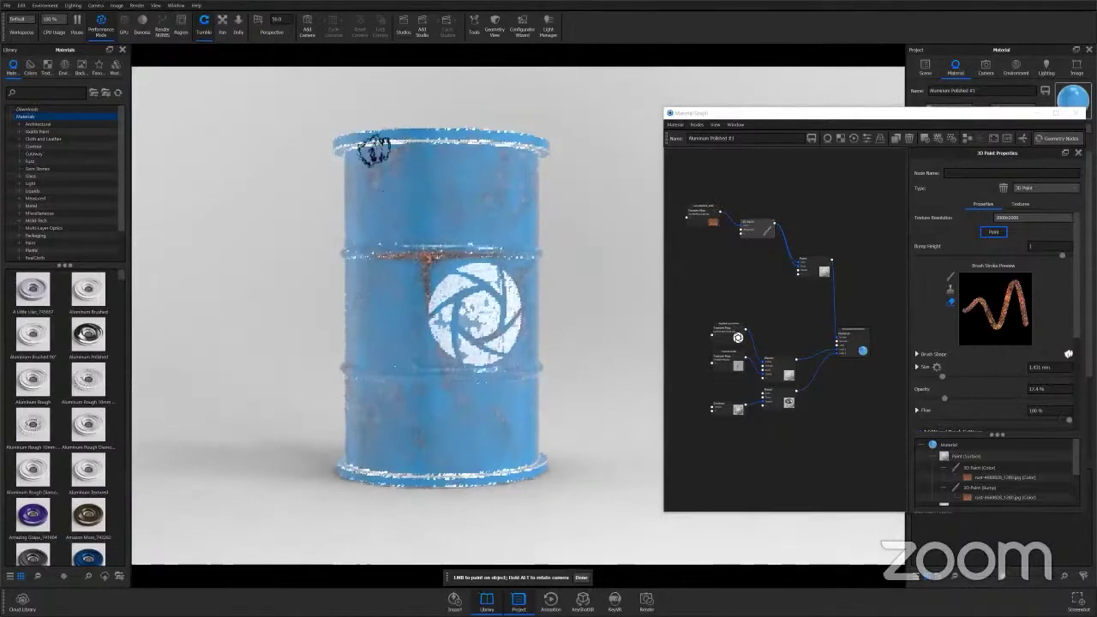
left_click_drag(624, 225, 555, 225, "alt")
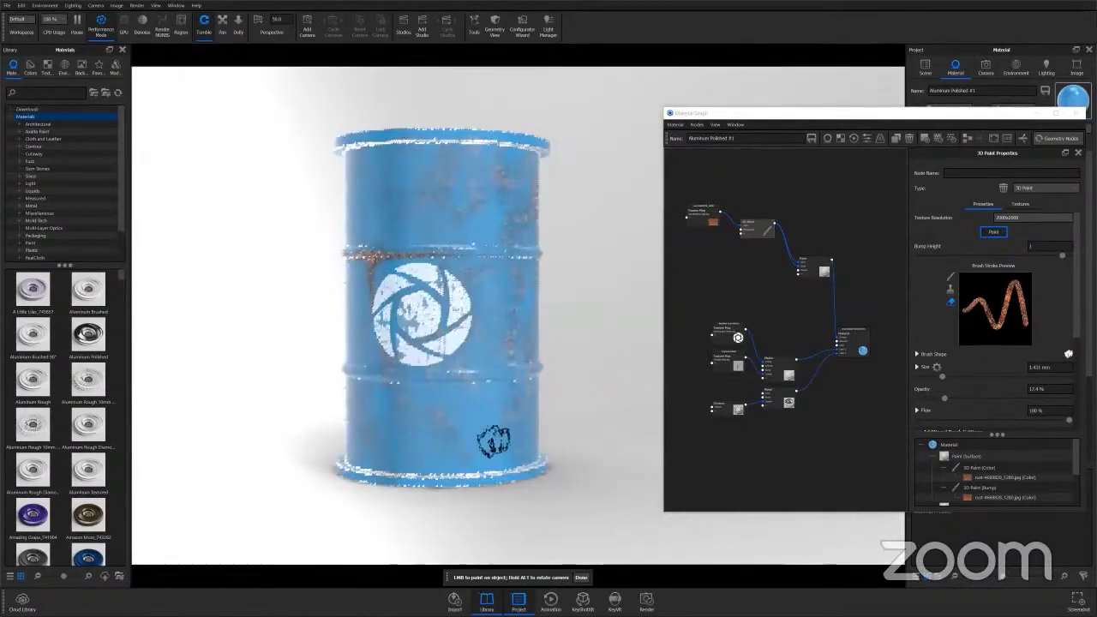
left_click_drag(493, 400, 565, 391, "alt")
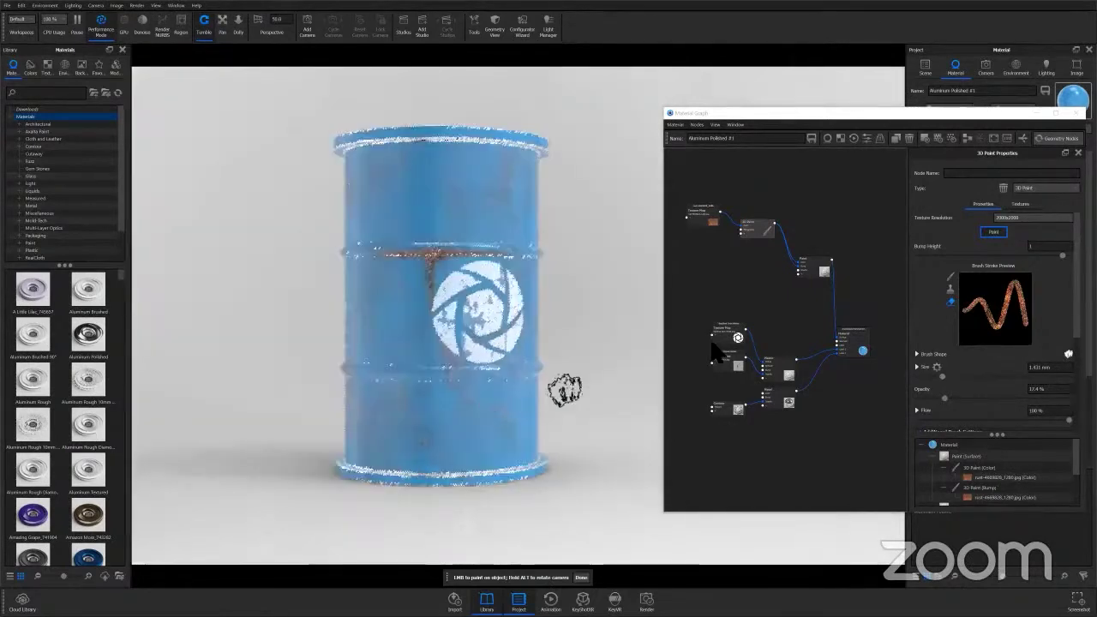
Move the rust texture and 3D Paint nodes slightly up, and move the label node groups down out of the graph's working area.
mouse_move(765, 230)
left_mouse_down()
mouse_move(768, 218)
mouse_move(705, 207)
left_mouse_up()
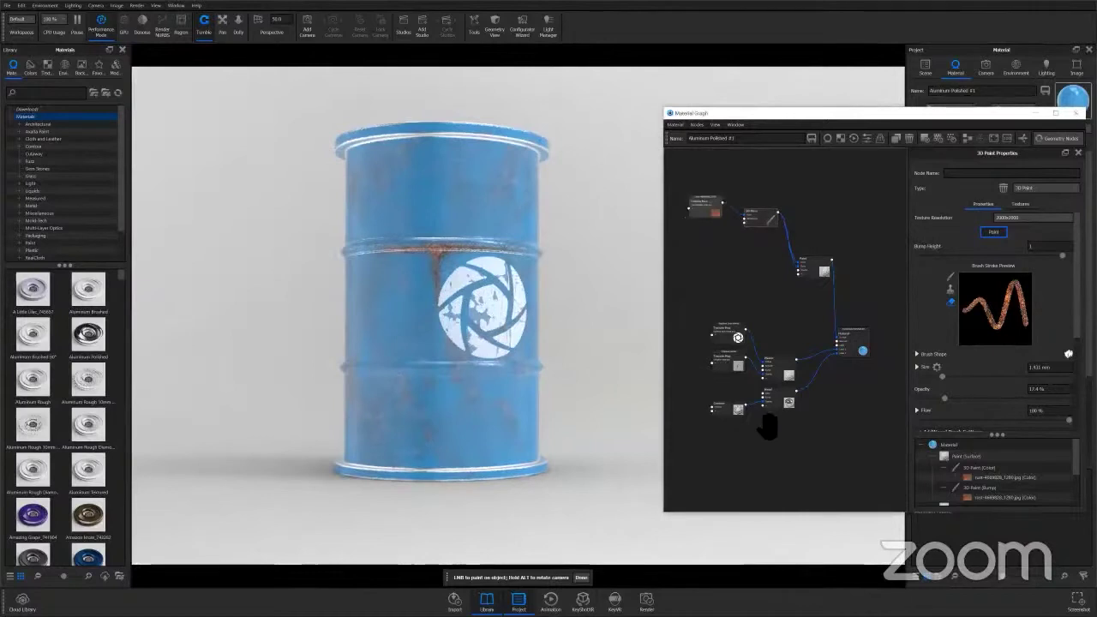
left_click_drag(796, 451, 712, 326)
left_click_drag(786, 378, 802, 588)
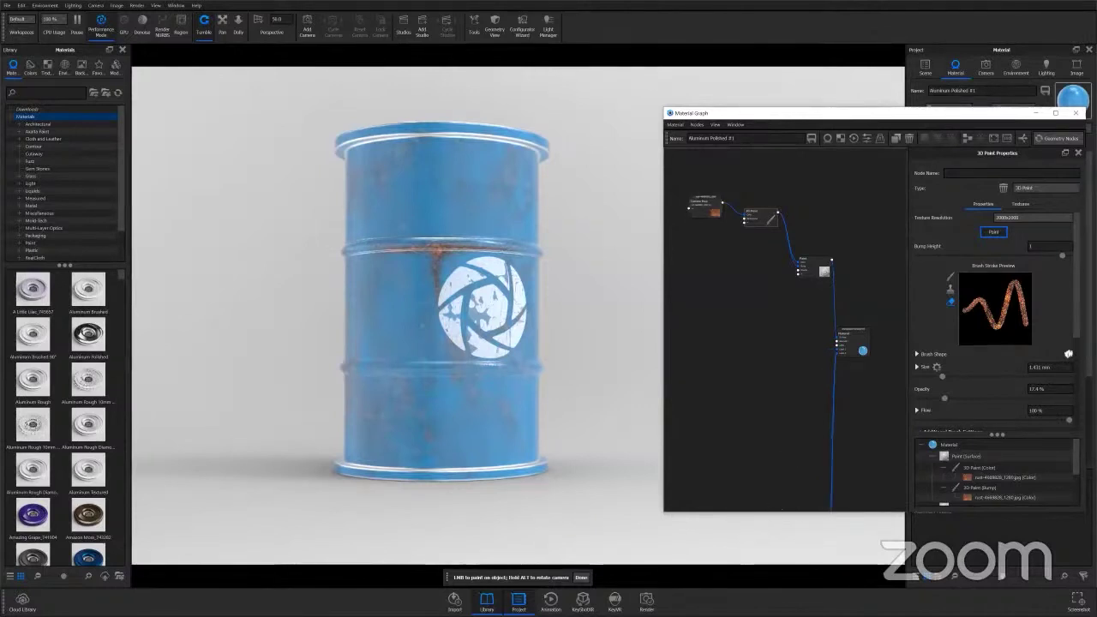
Add a Metal material node to the graph and connect it to the barrel's root material as a label.
right_click(748, 416)
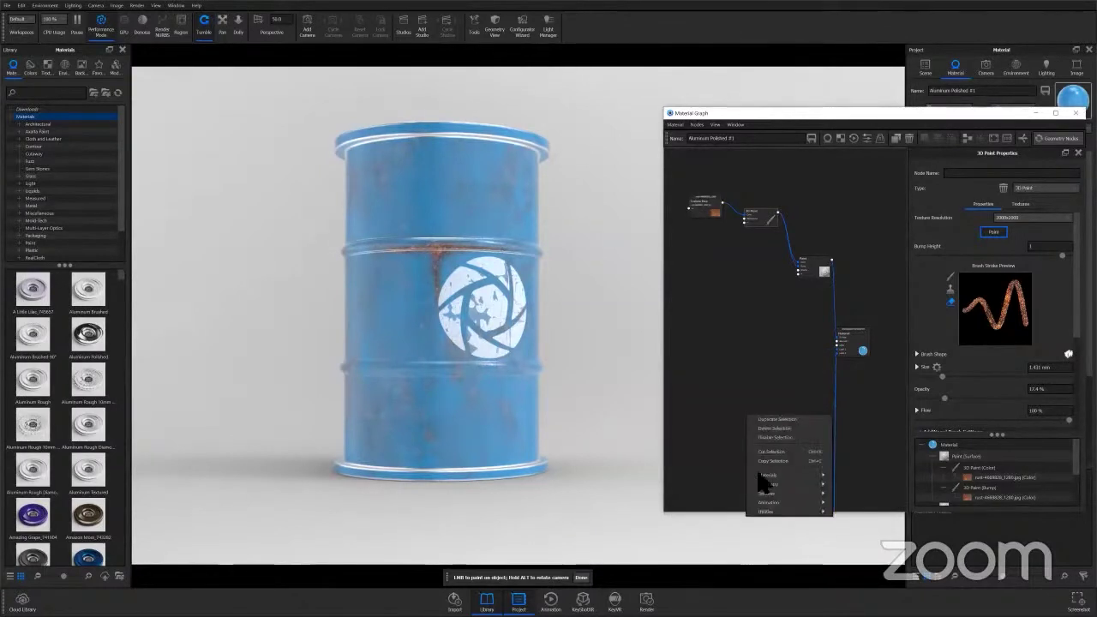
mouse_move(819, 476)
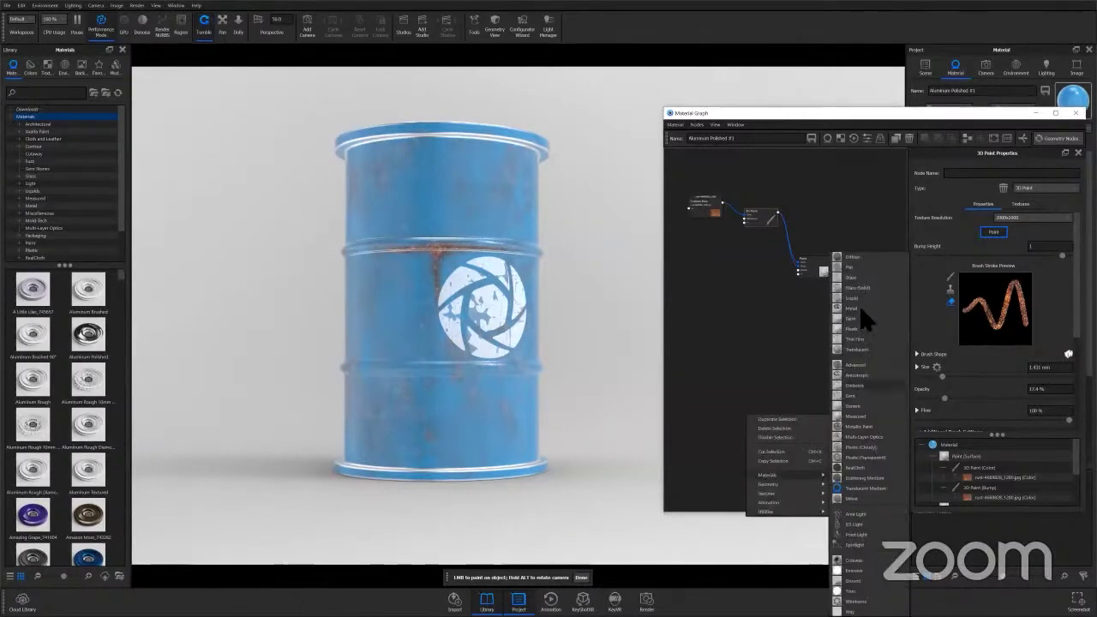
left_click(864, 319)
left_click(780, 359)
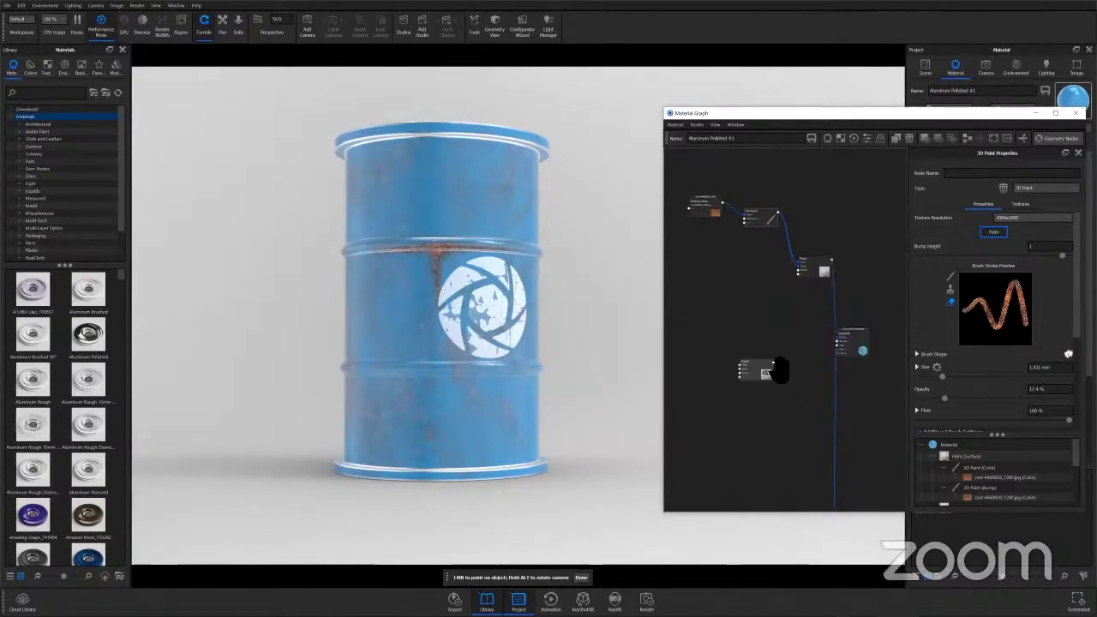
mouse_move(776, 364)
left_mouse_down()
mouse_move(836, 344)
mouse_move(814, 389)
mouse_move(799, 393)
left_mouse_up()
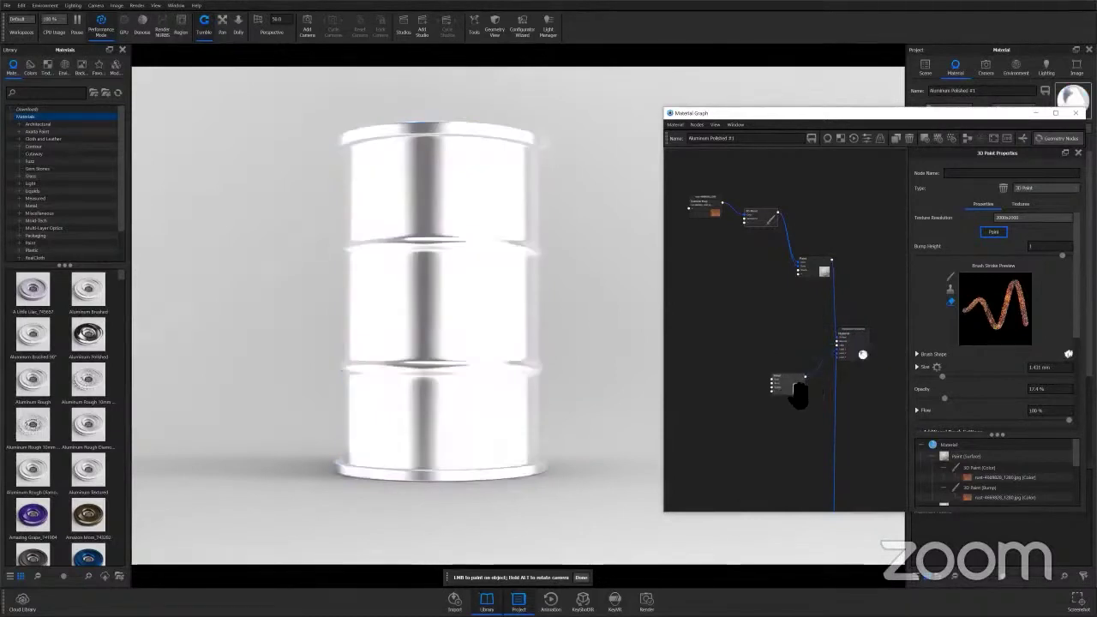
left_click_drag(792, 389, 787, 382)
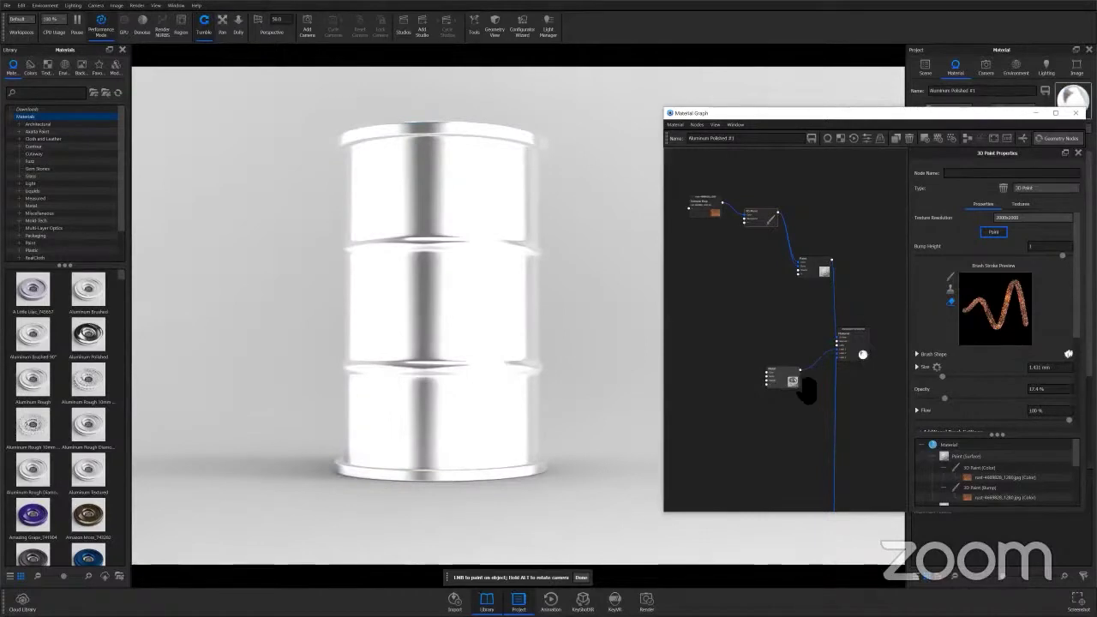
left_click_drag(797, 386, 802, 388)
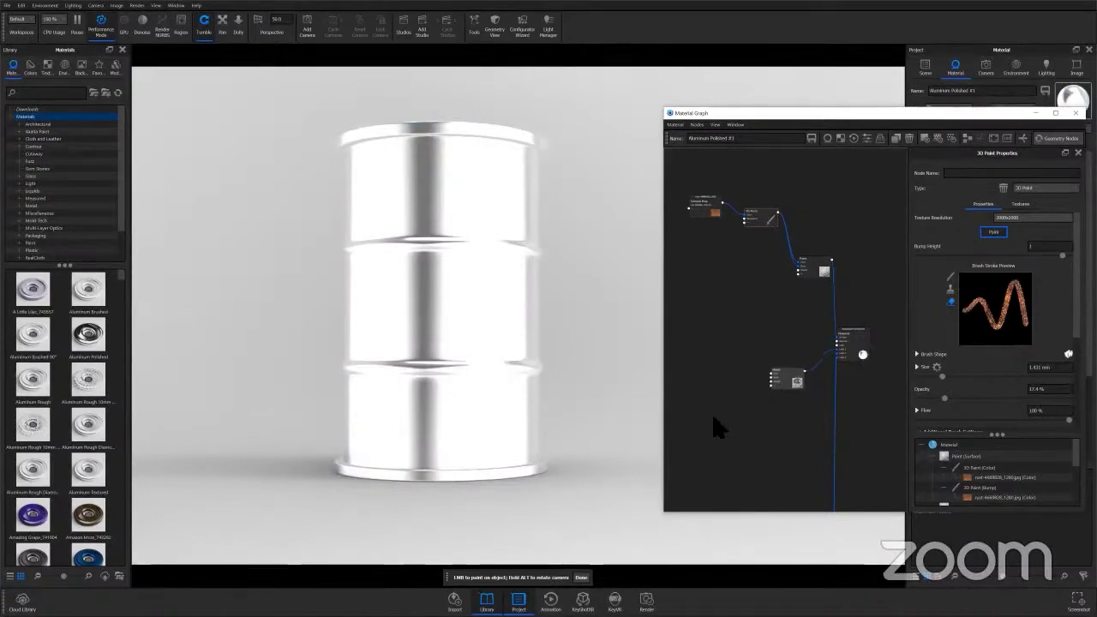
Add a new 3D Paint texture node and connect it to the Metal node's Opacity input.
right_click(721, 483)
mouse_move(730, 492)
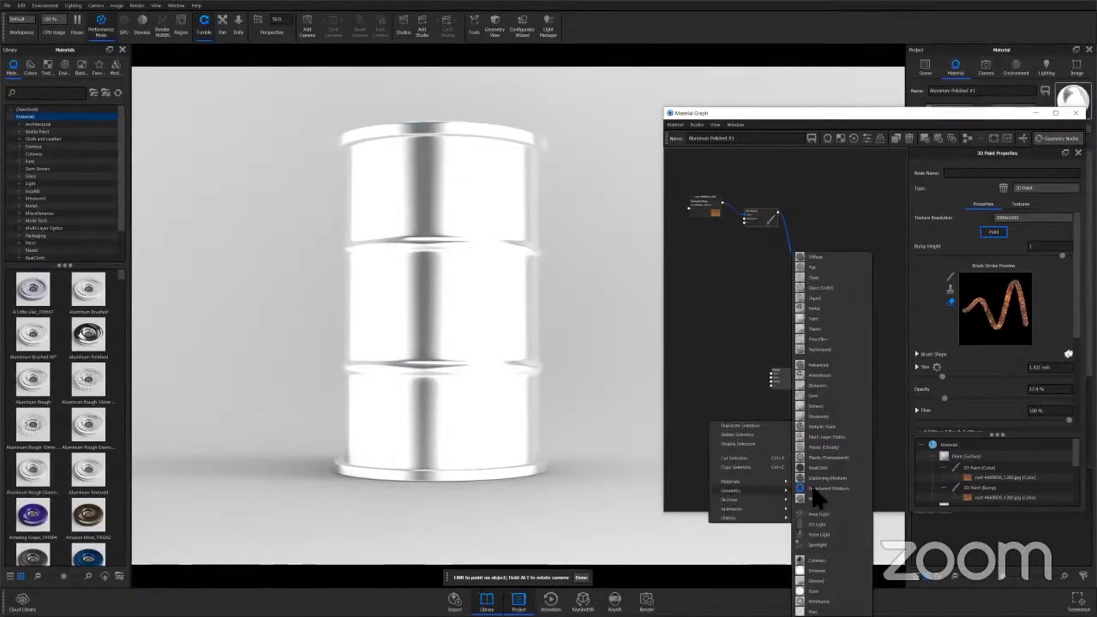
left_click(742, 426)
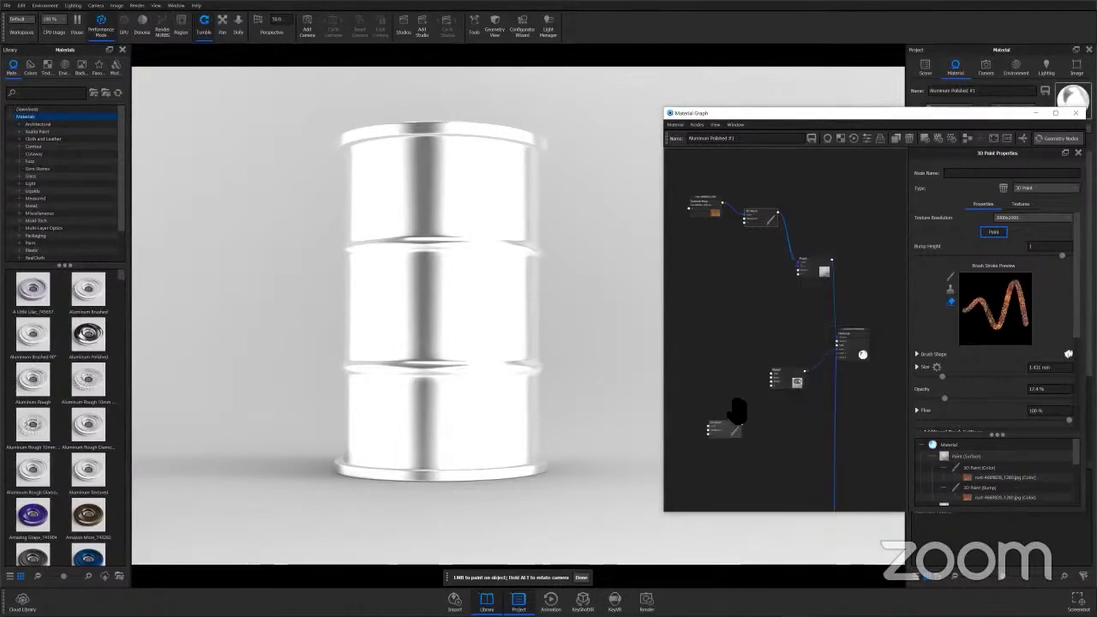
mouse_move(739, 421)
left_mouse_down()
mouse_move(726, 396)
mouse_move(770, 374)
left_mouse_up()
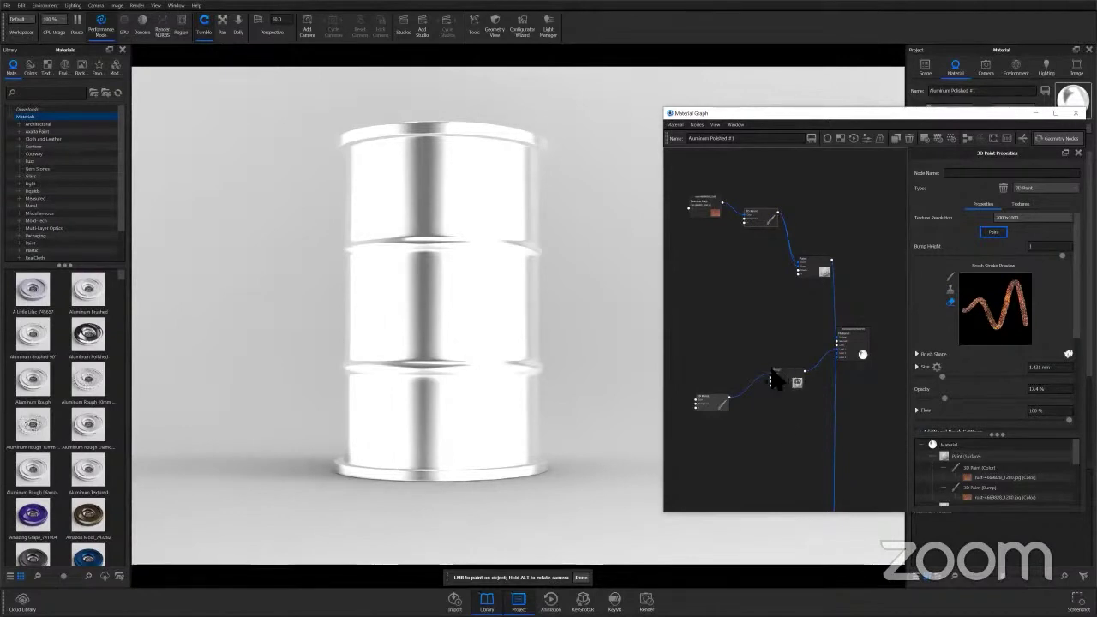
left_click_drag(769, 374, 771, 382)
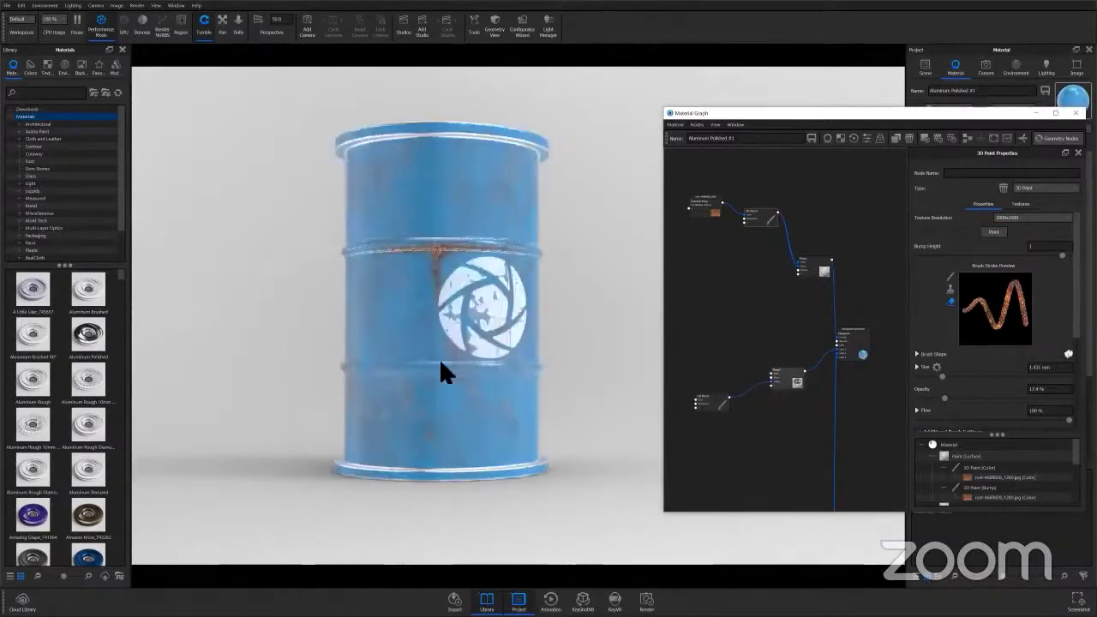
Select the new 3D Paint node, switch it to Stamp with a brush shape texture loaded from file, and activate painting.
left_click_drag(453, 412, 454, 426)
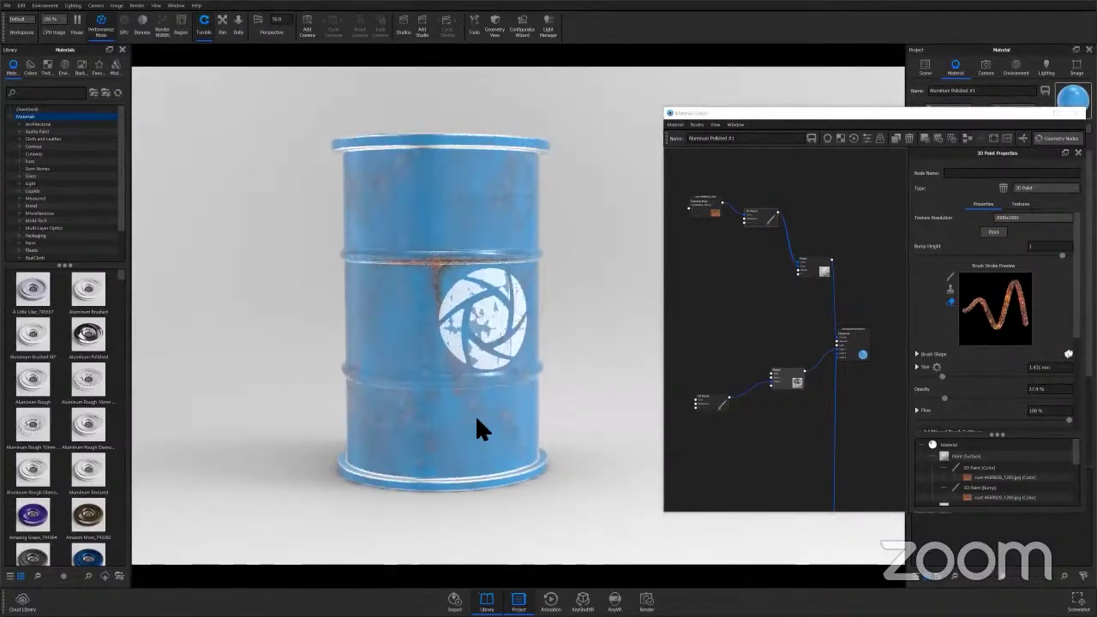
left_click(950, 290)
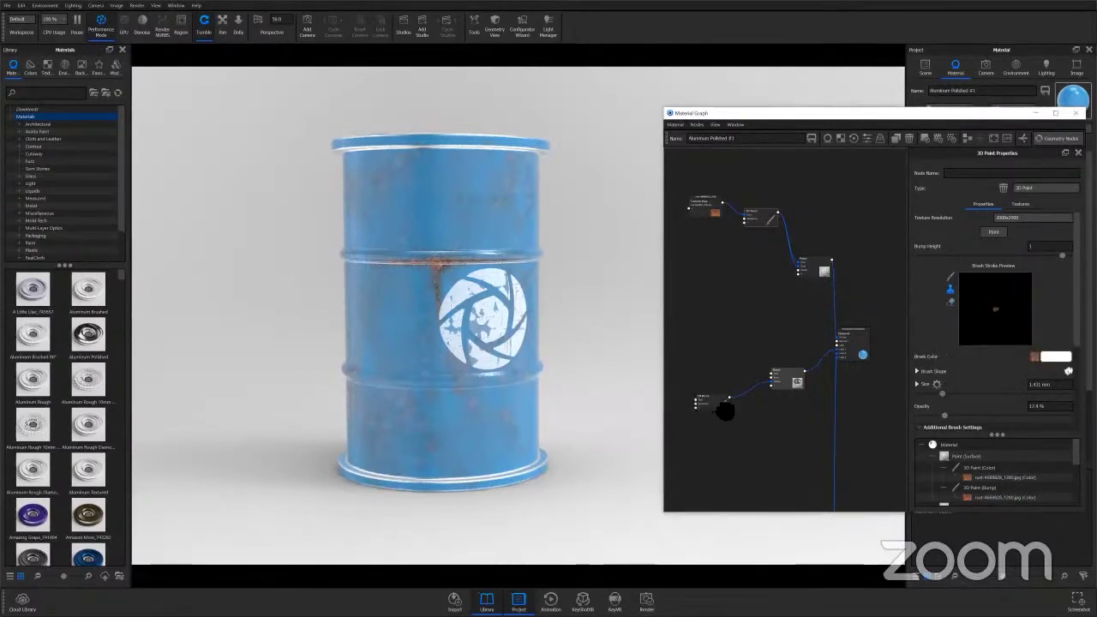
left_click(950, 277)
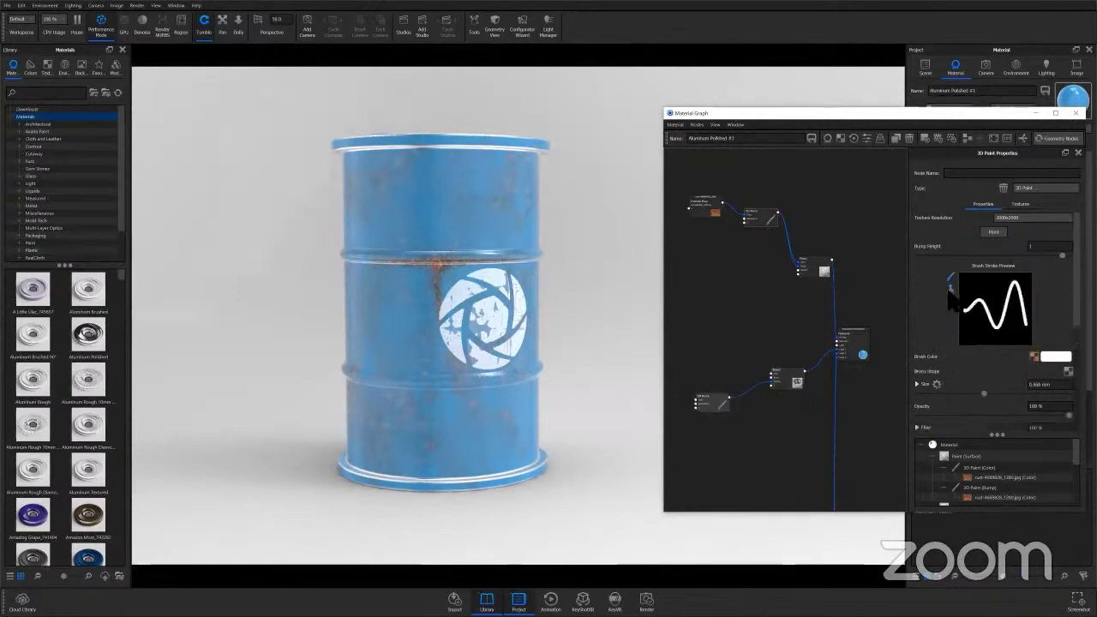
left_click(949, 291)
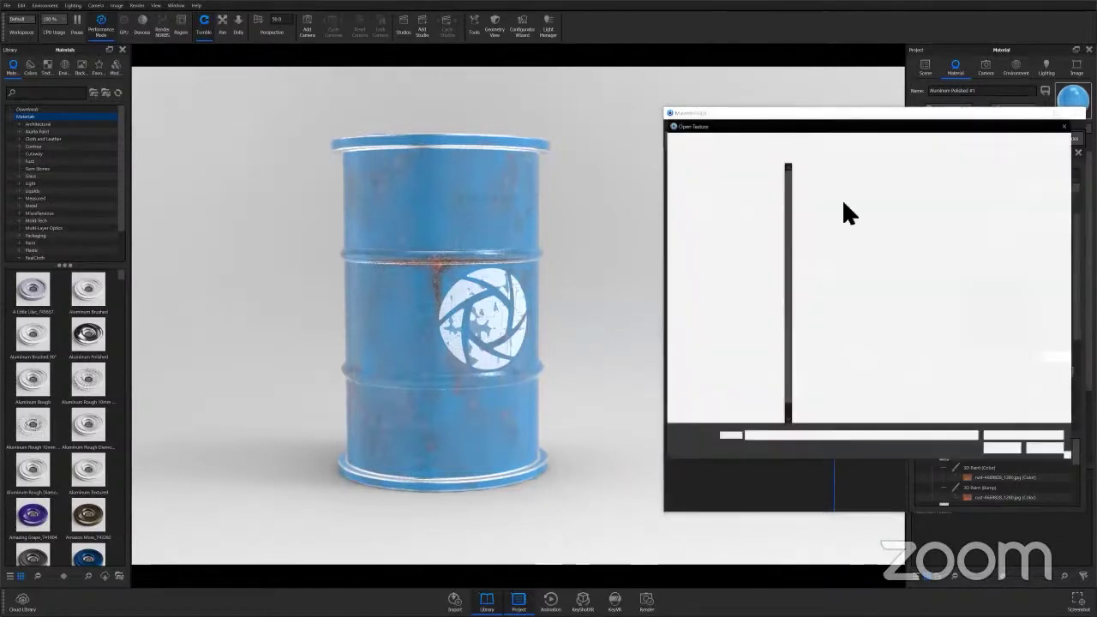
left_click(1004, 447)
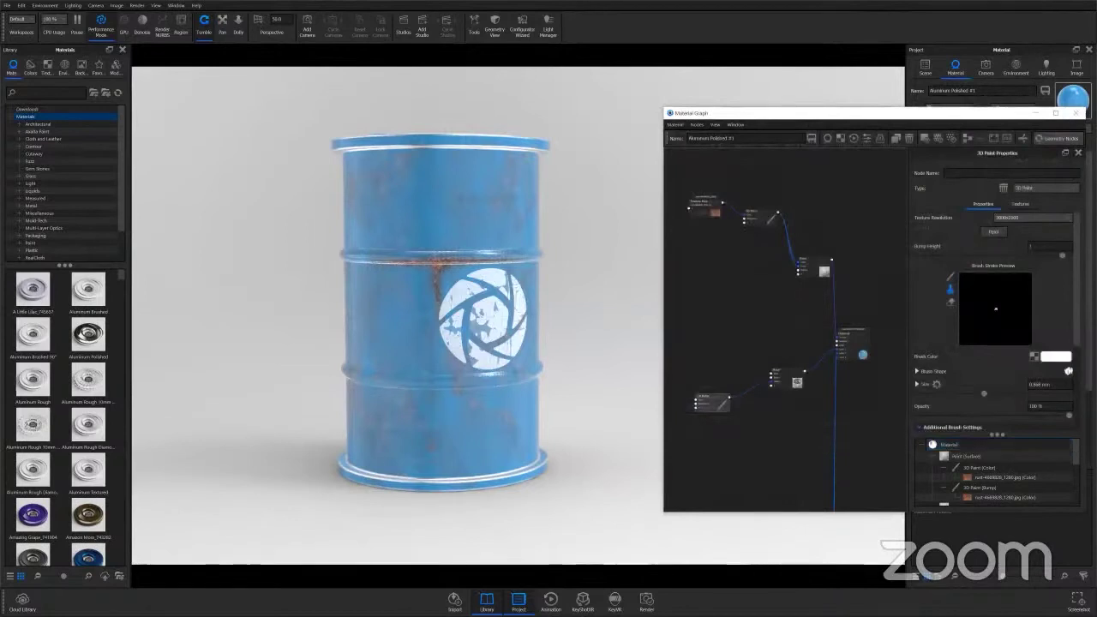
left_click(994, 232)
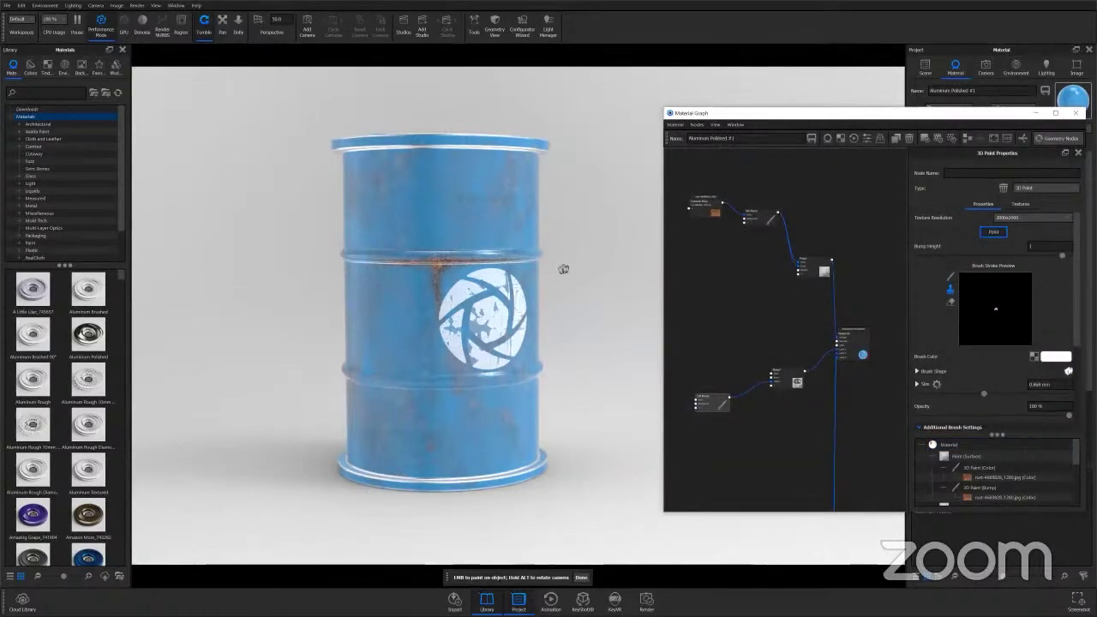
Stamp three small bare-metal chips on the barrel's upper and middle sections.
left_click(414, 202)
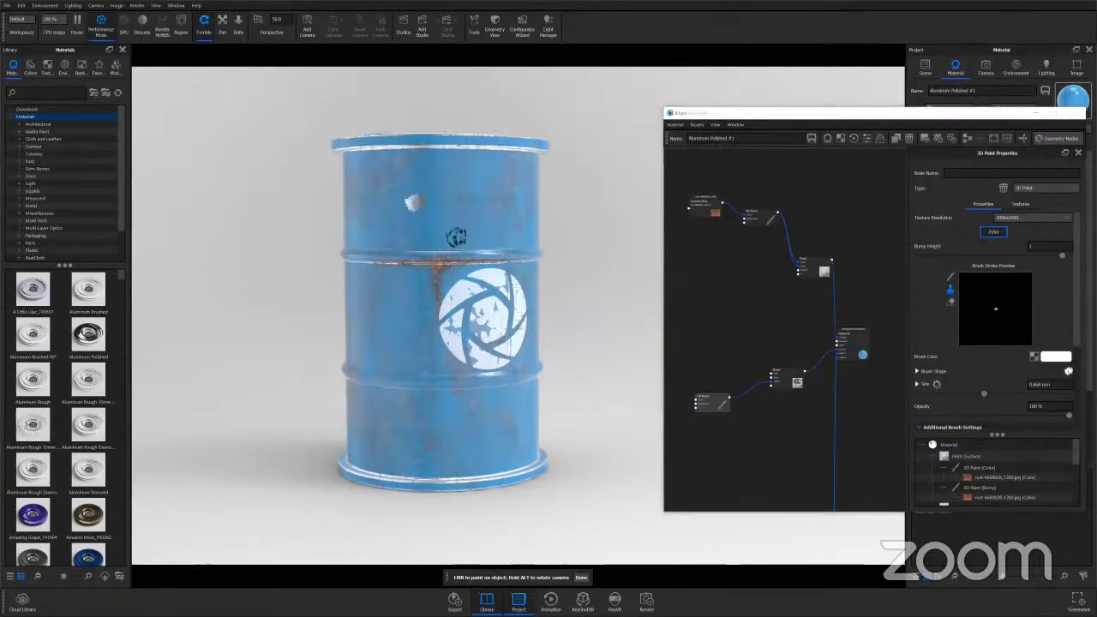
left_click(459, 236)
left_click(395, 322)
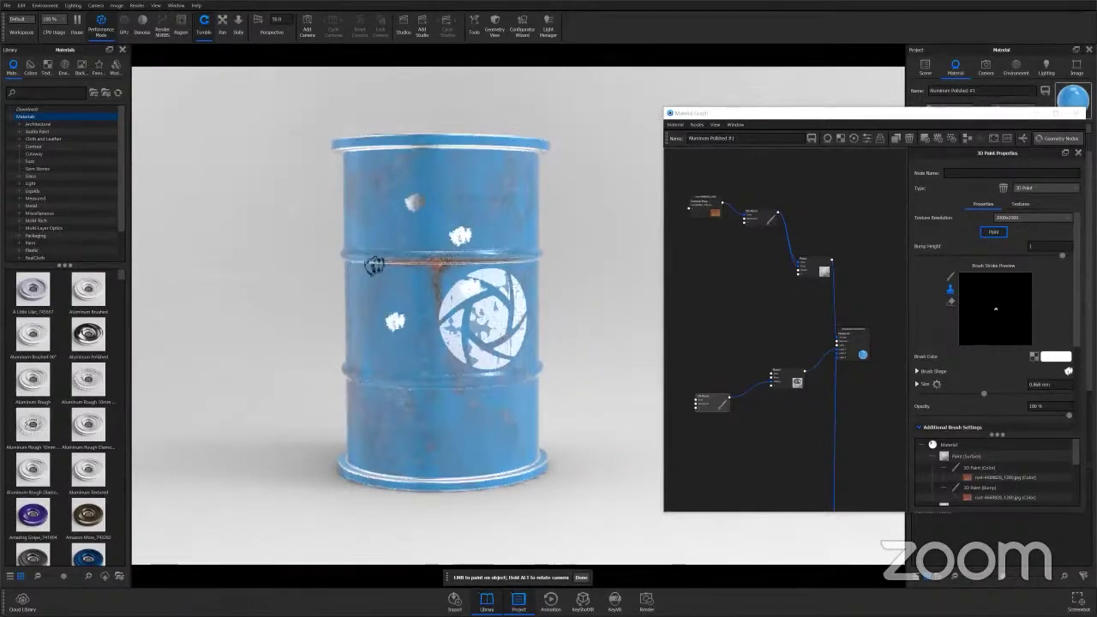
Undo the three bare-metal chips stamped on the barrel.
key("ctrl+z")
key("ctrl+z")
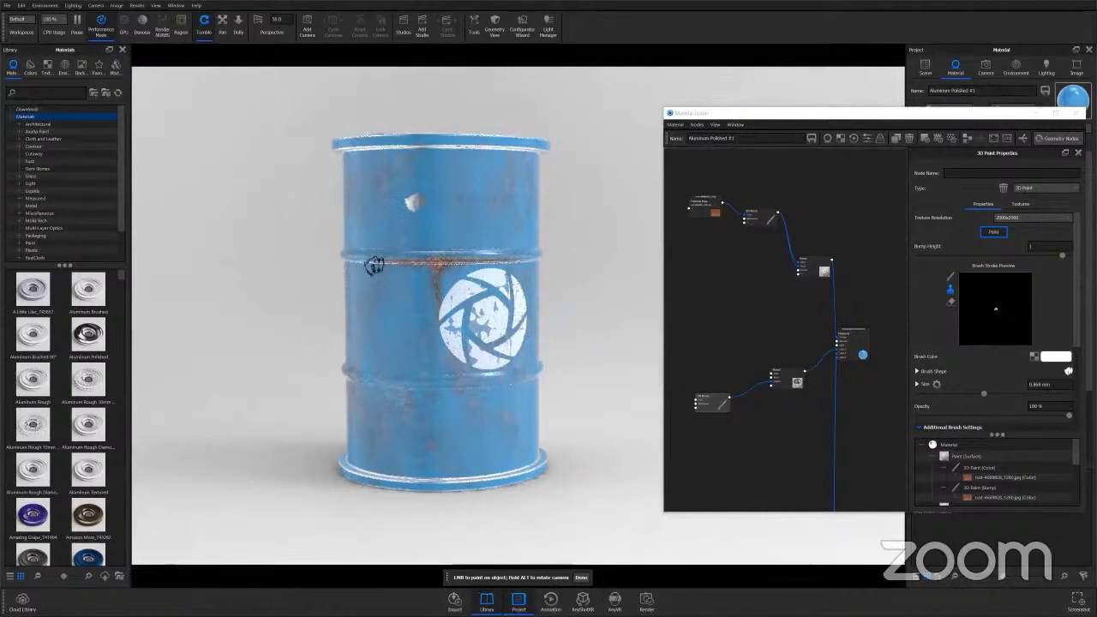
key("ctrl+z")
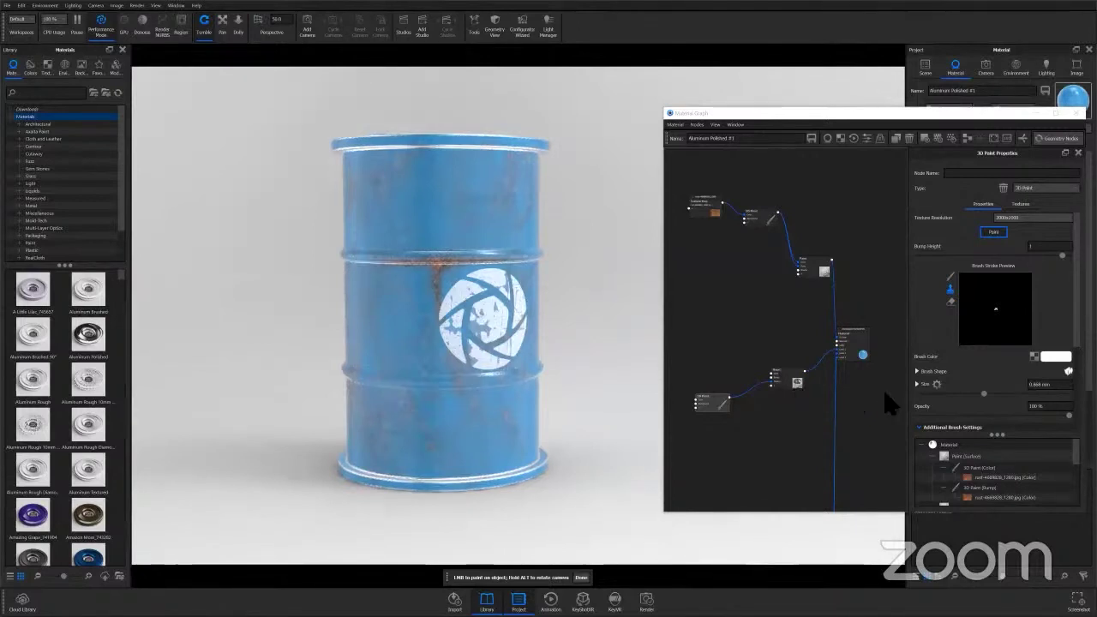
Lower the stamp brush's opacity to about 22% and set its size to 6 mm.
left_click_drag(1069, 416, 949, 421)
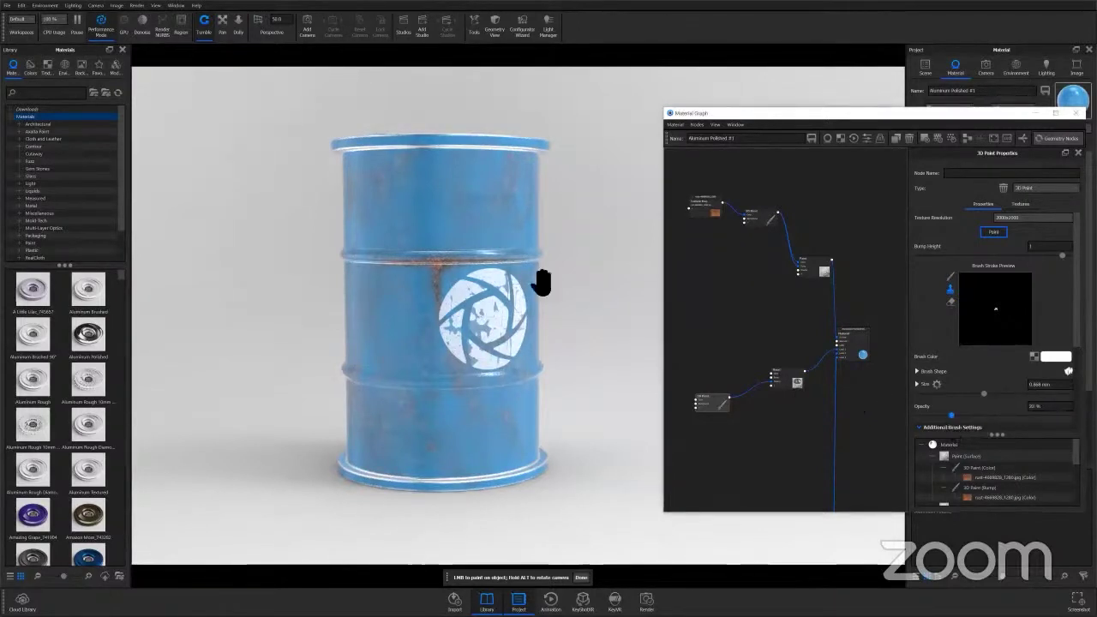
left_click_drag(1055, 386, 936, 385)
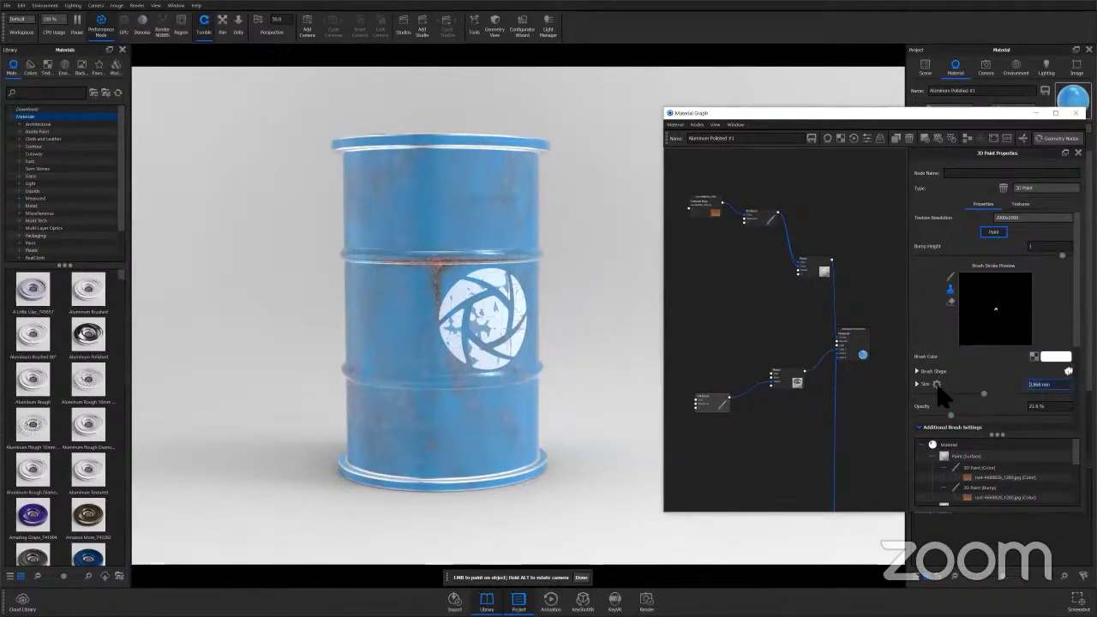
type("6")
key("Return")
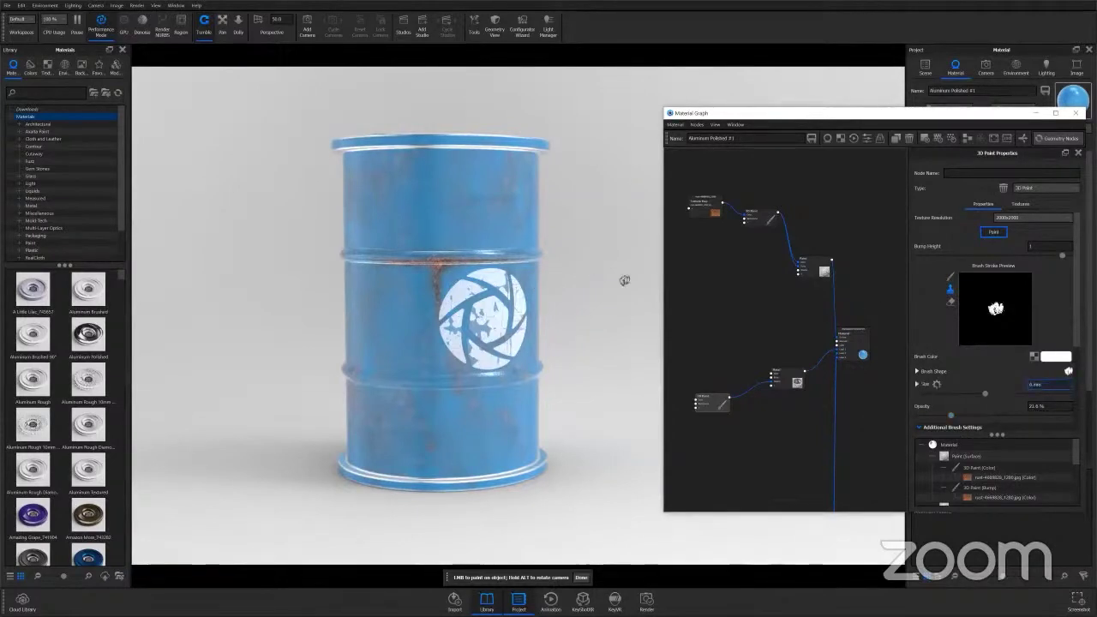
Stamp large, overlapping, semi-transparent bare-metal patches all around the barrel's sides.
left_click(451, 193)
left_click_drag(448, 193, 492, 274)
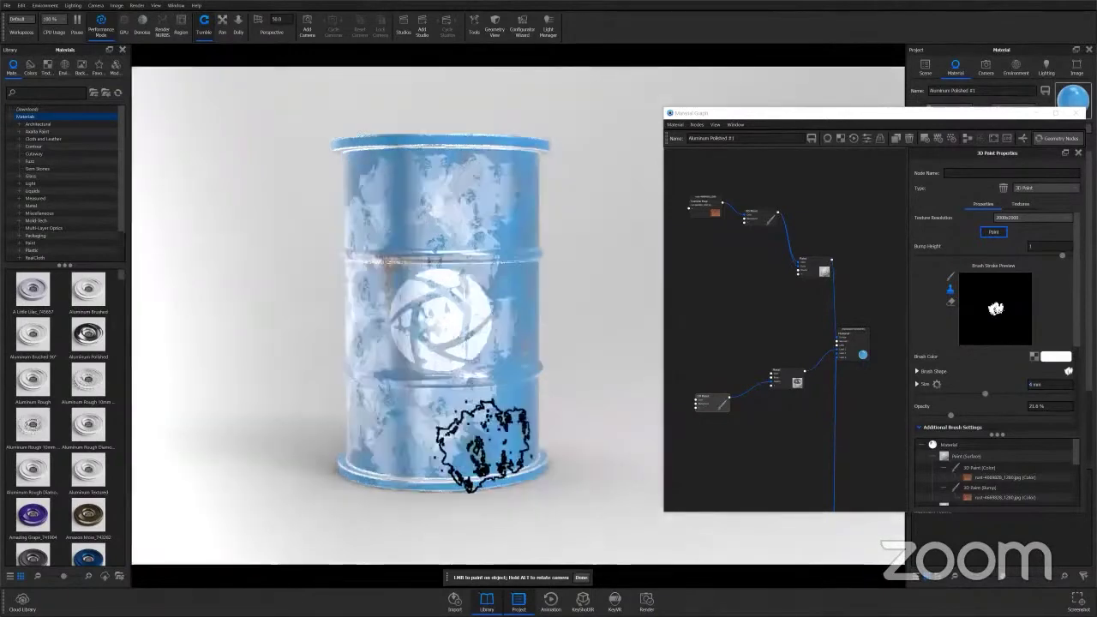
mouse_move(492, 433)
left_mouse_down("alt")
mouse_move(546, 380)
mouse_move(448, 283)
left_mouse_up("alt")
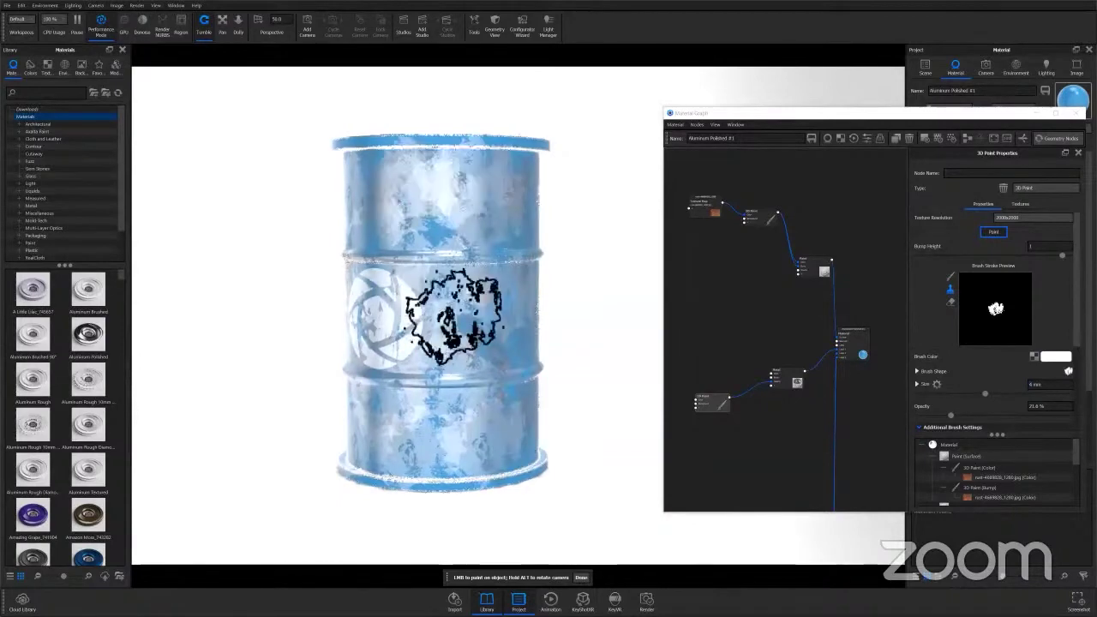
left_click_drag(454, 317, 454, 216, "alt")
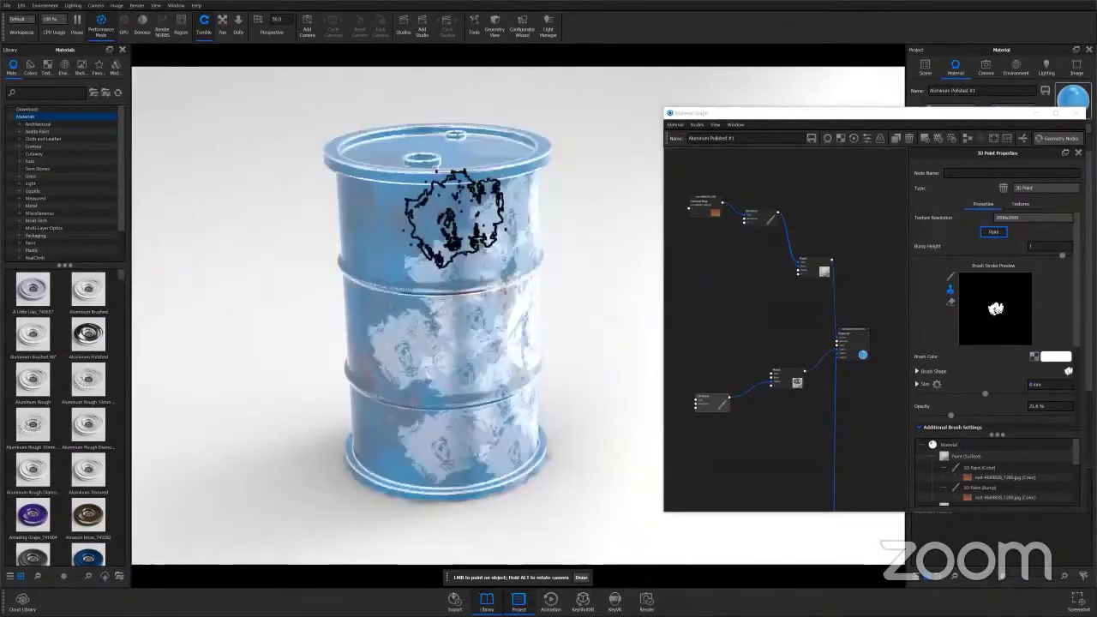
left_click(454, 219)
left_click(391, 311)
left_click_drag(392, 311, 360, 291, "alt")
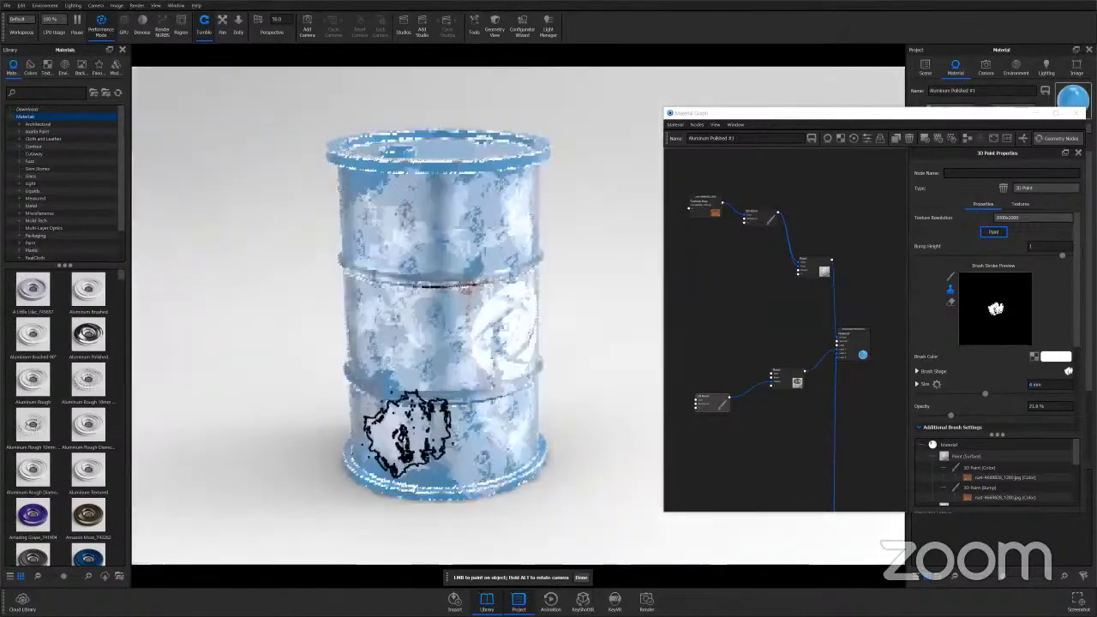
left_click(409, 433)
left_click_drag(493, 342, 443, 363, "alt")
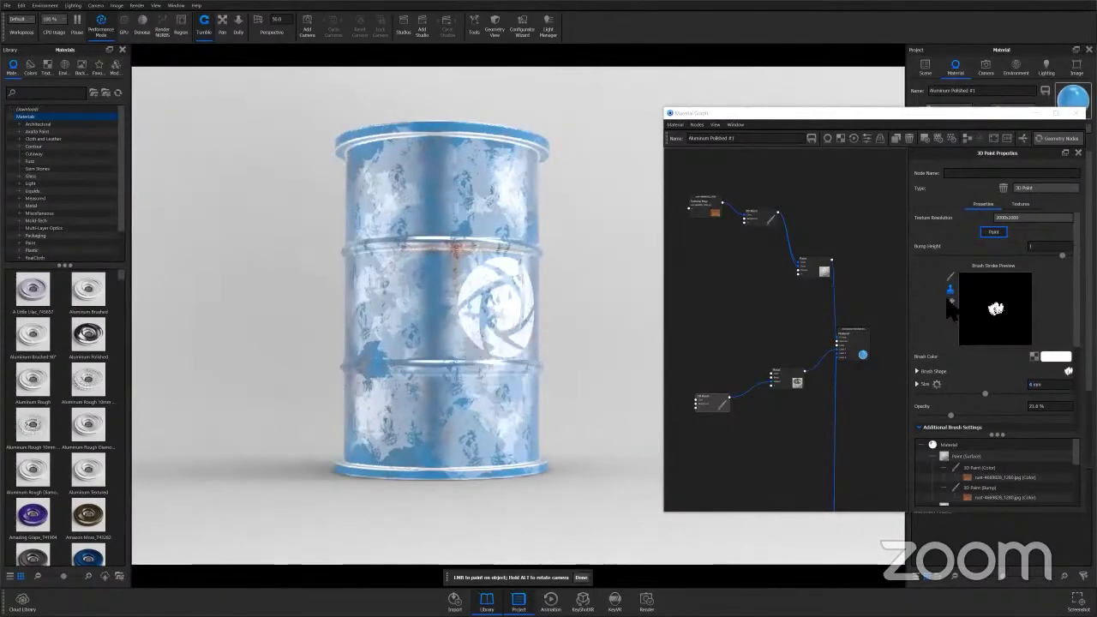
Switch to the eraser, reduce its size to about 1.4 mm, and break up the metal patches around the barrel.
scroll(984, 377, "down", 1)
left_click_drag(980, 378, 943, 378)
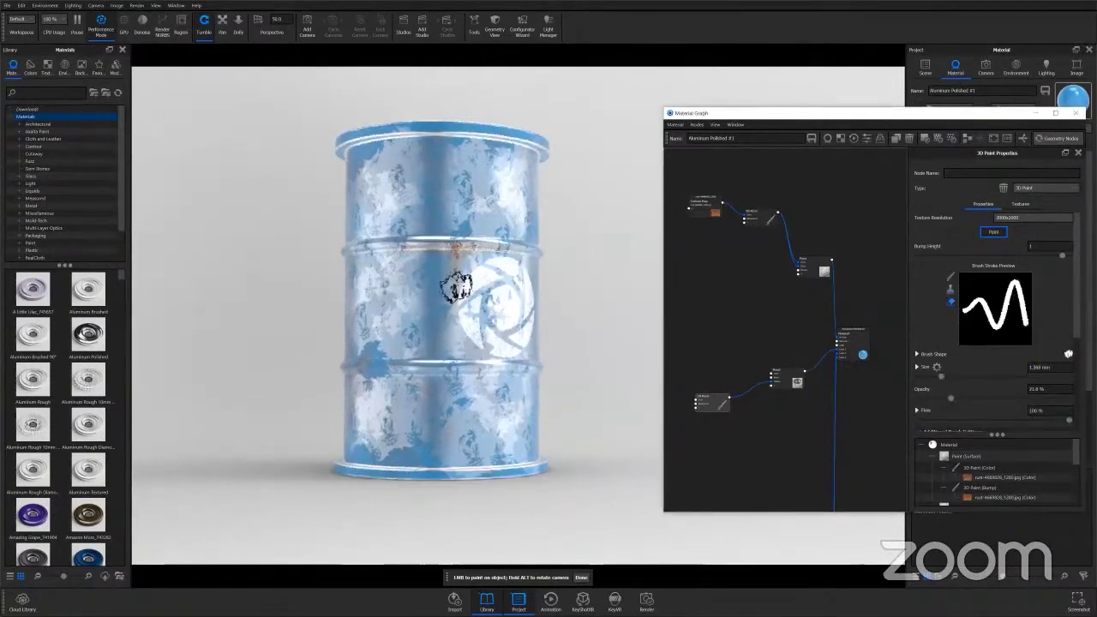
left_click(404, 327)
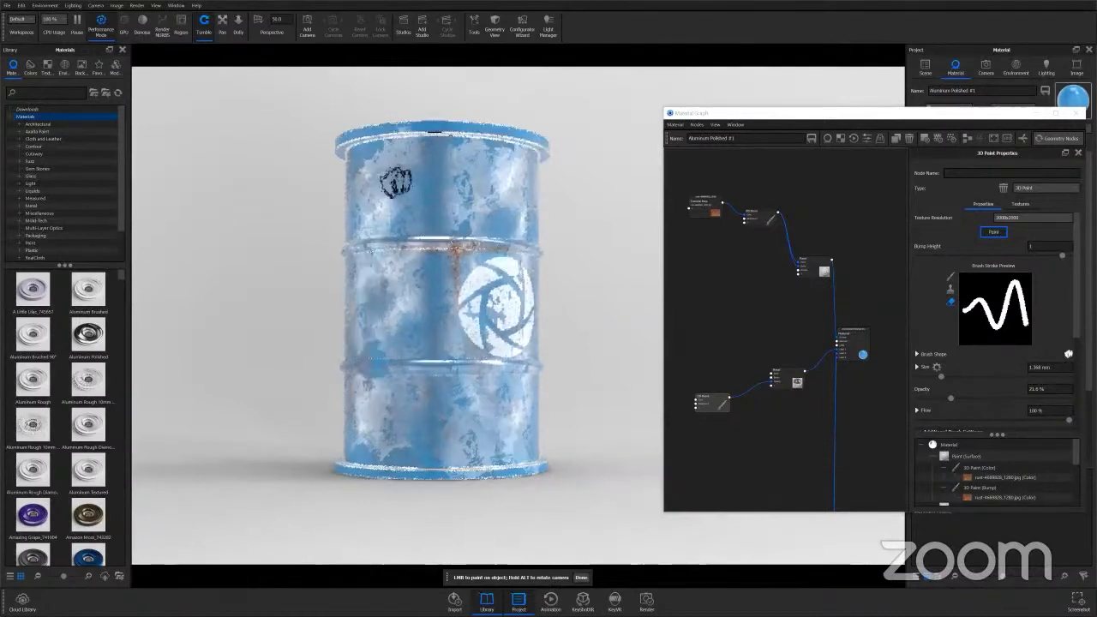
left_click_drag(487, 152, 439, 416, "alt")
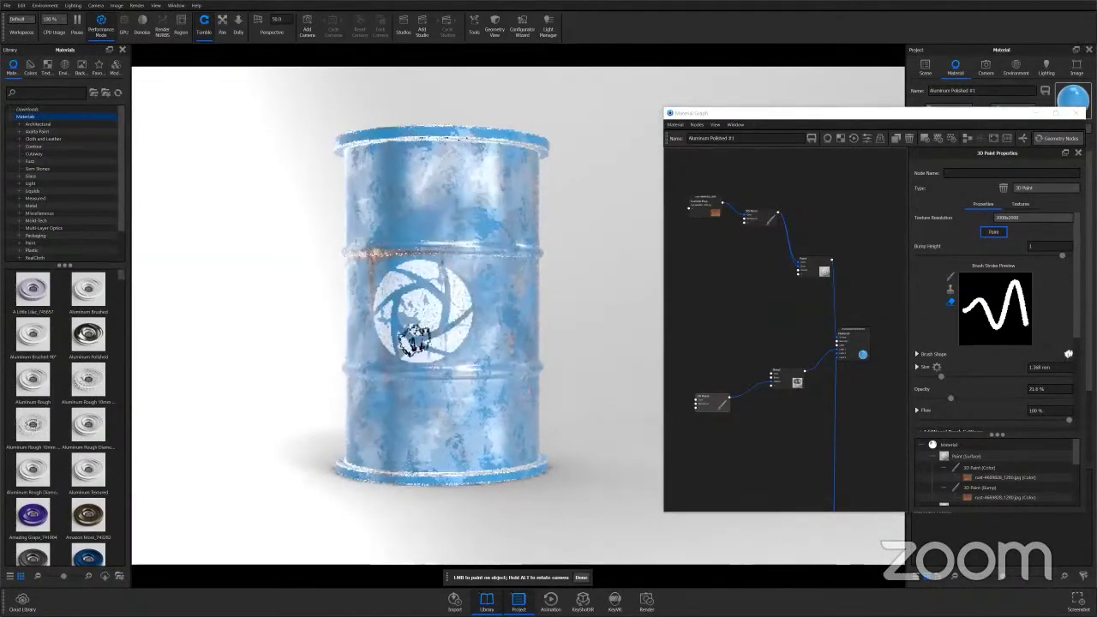
mouse_move(415, 341)
left_mouse_down("alt")
mouse_move(474, 306)
mouse_move(636, 310)
left_mouse_up("alt")
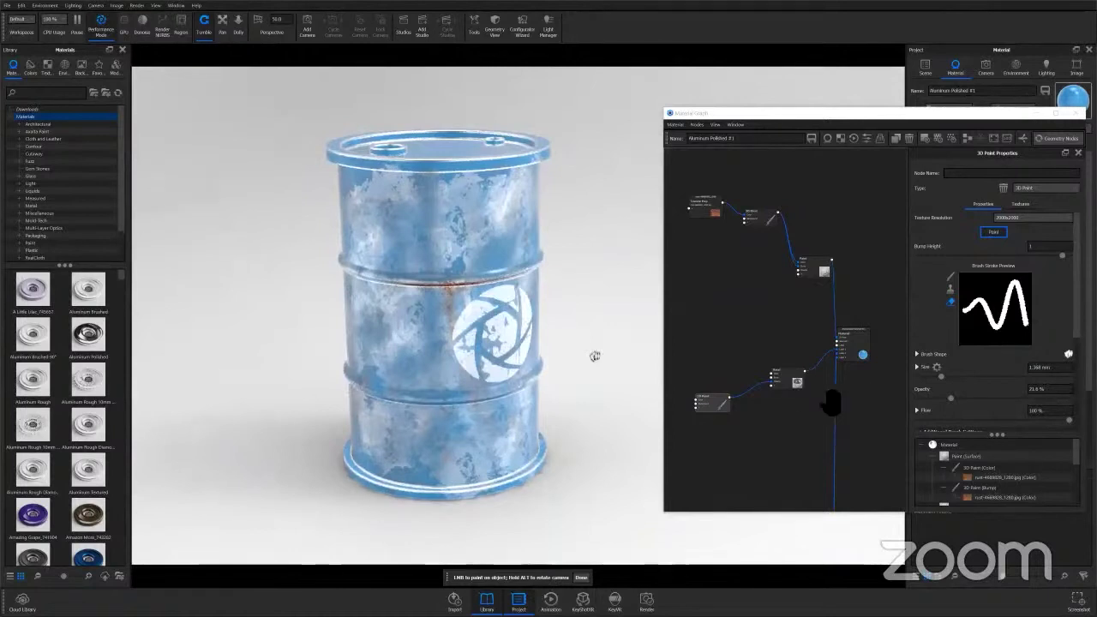
Select the Metal label node and change its color to a light sky blue.
left_click_drag(794, 392, 792, 408)
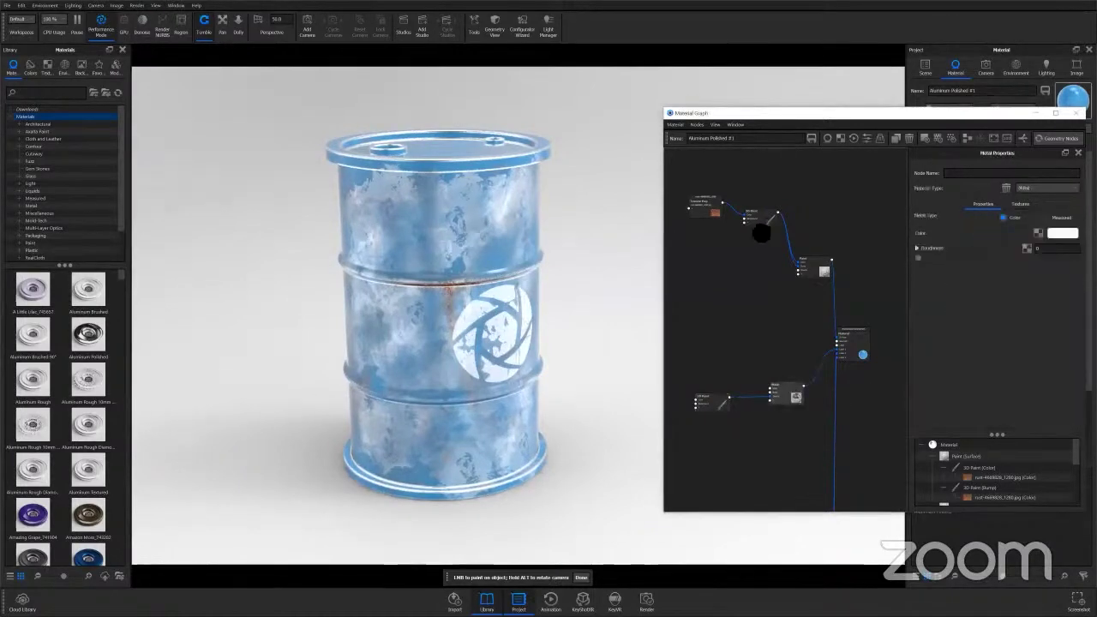
mouse_move(762, 227)
left_mouse_down()
mouse_move(712, 228)
mouse_move(757, 231)
mouse_move(749, 222)
left_mouse_up()
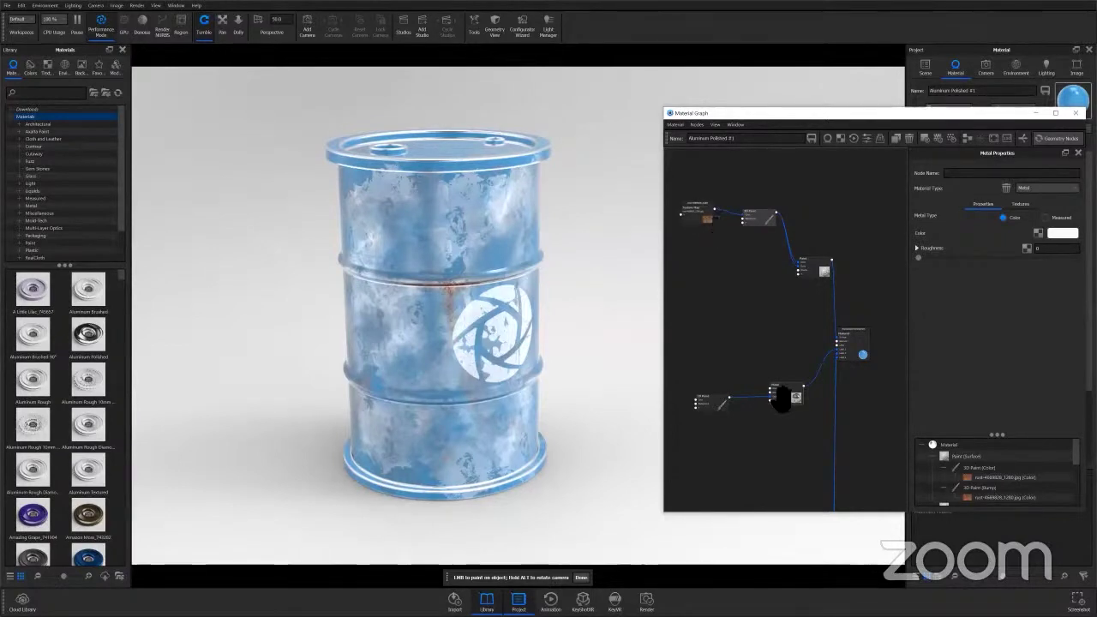
left_click_drag(792, 403, 785, 398)
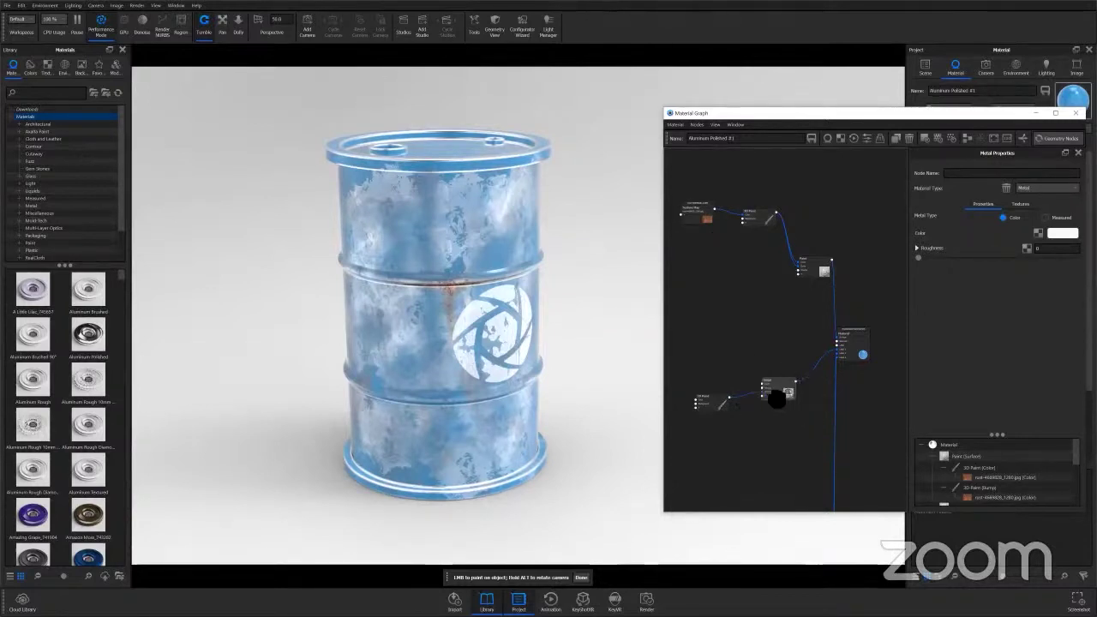
left_click_drag(774, 392, 766, 389)
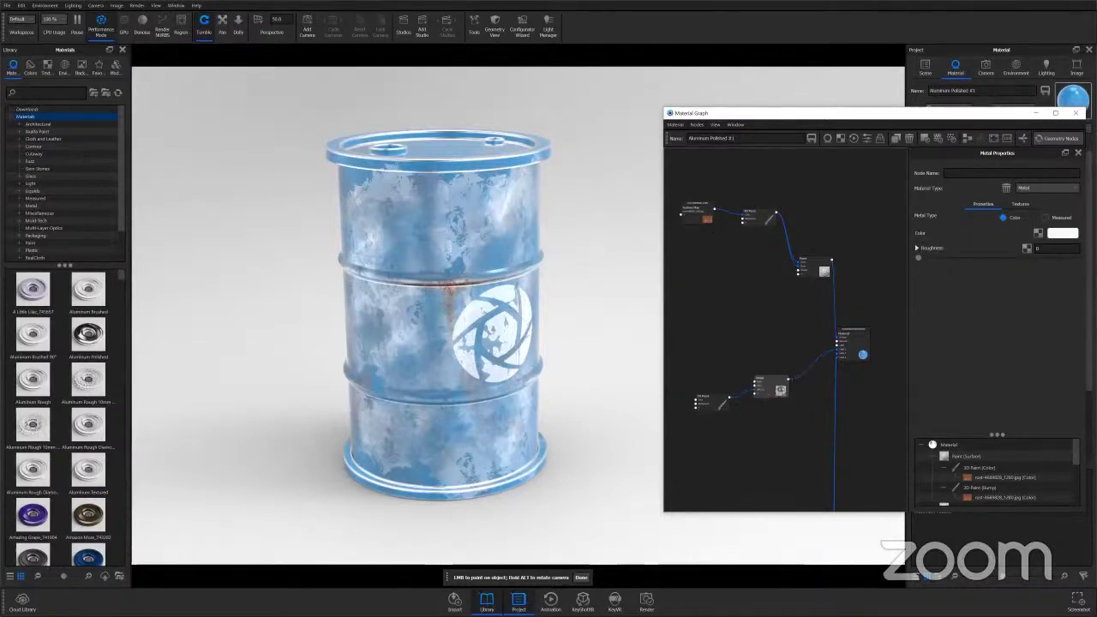
left_click(862, 358)
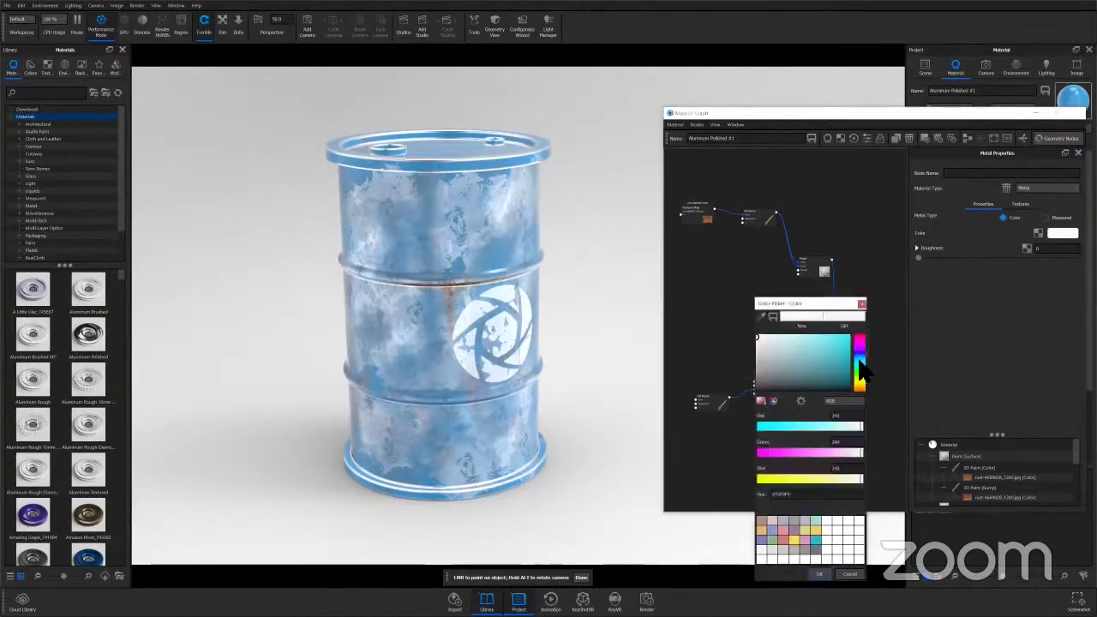
left_click_drag(836, 304, 926, 251)
left_click(909, 304)
left_click(912, 293)
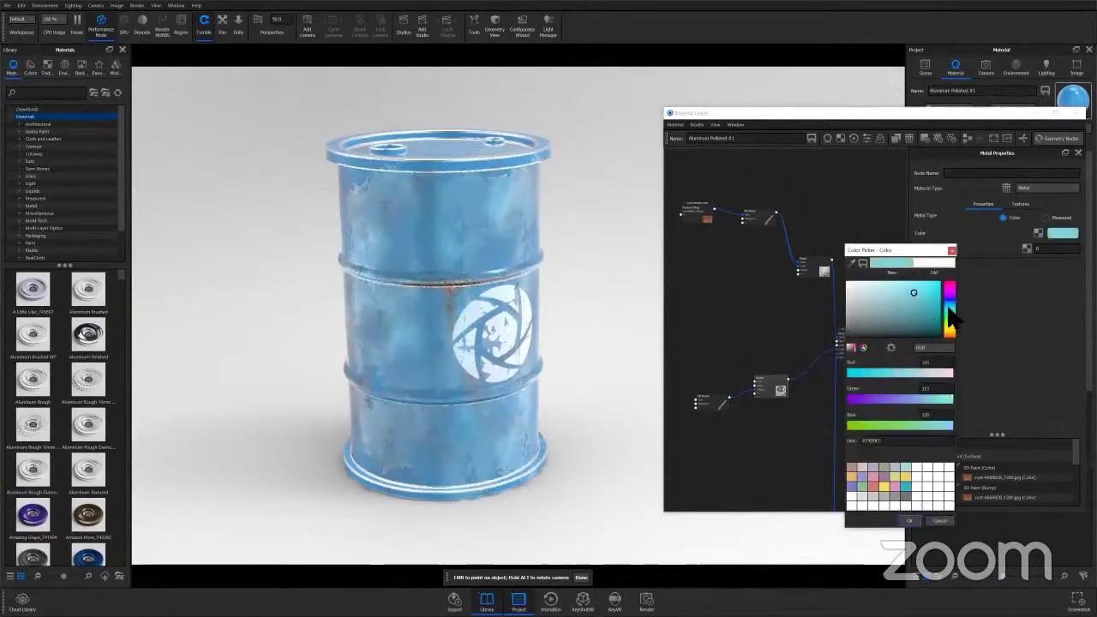
left_click(950, 311)
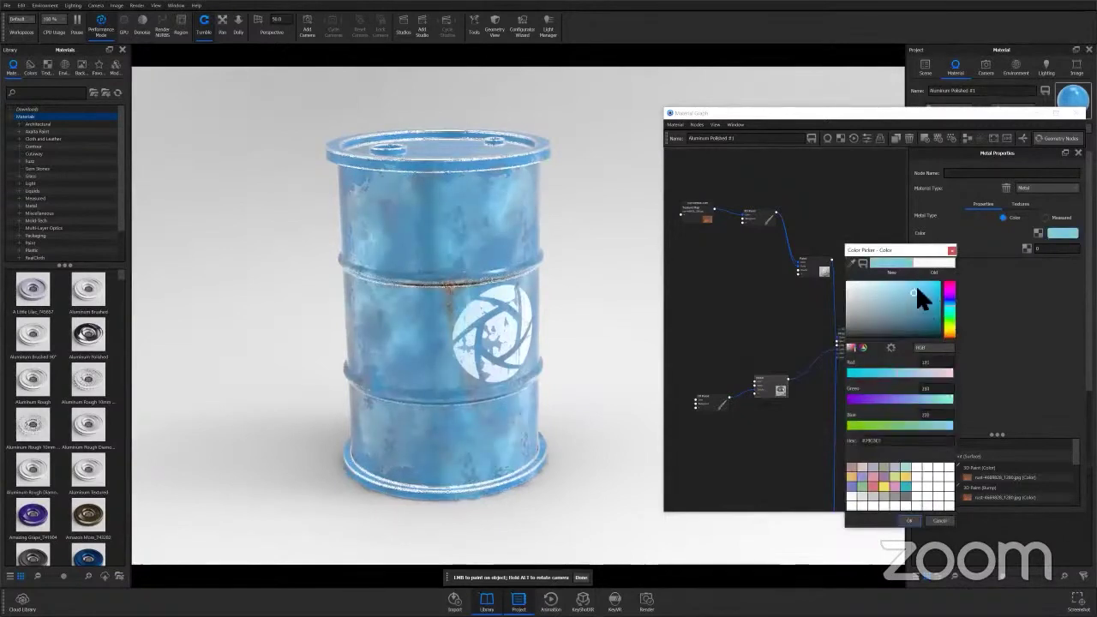
left_click(922, 282)
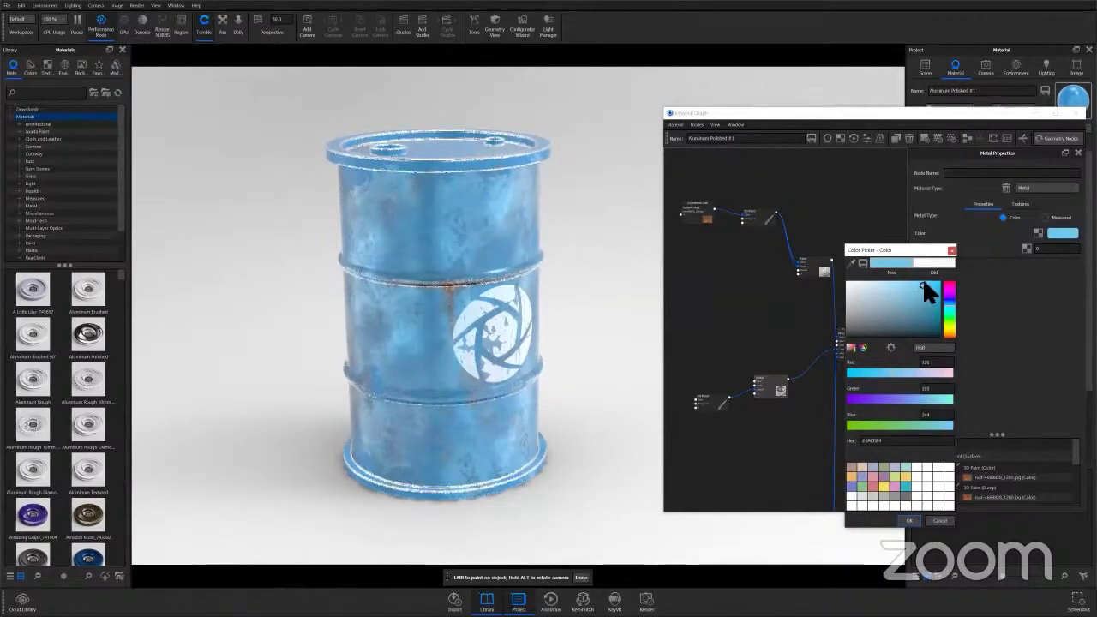
left_click(909, 521)
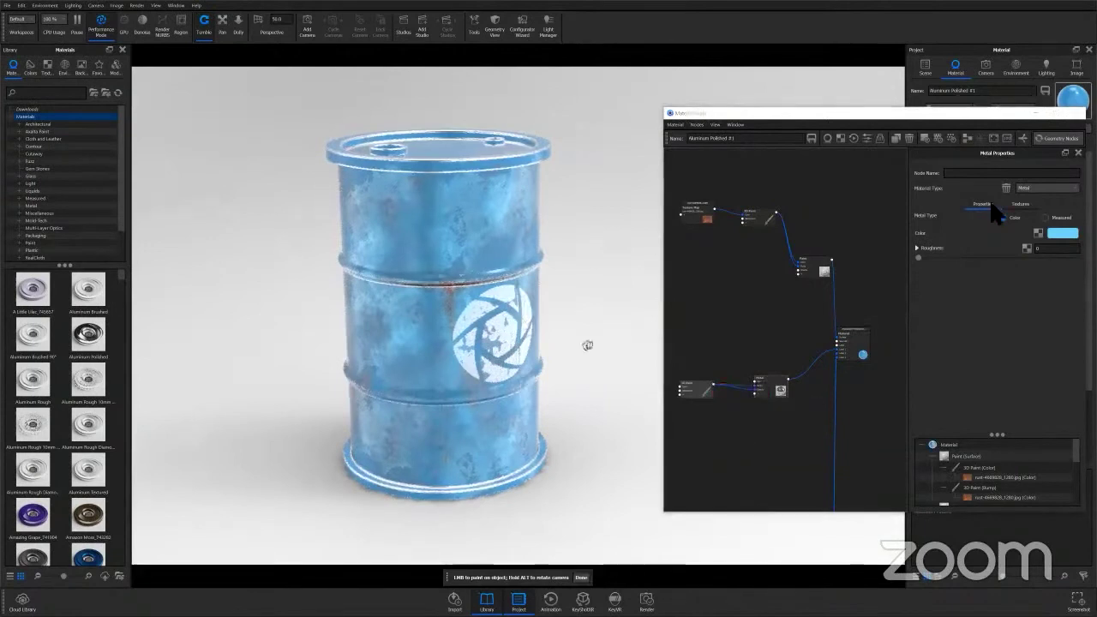
Darken the Metal node's color to a muted mid blue and raise its roughness to 1.
left_click(424, 220)
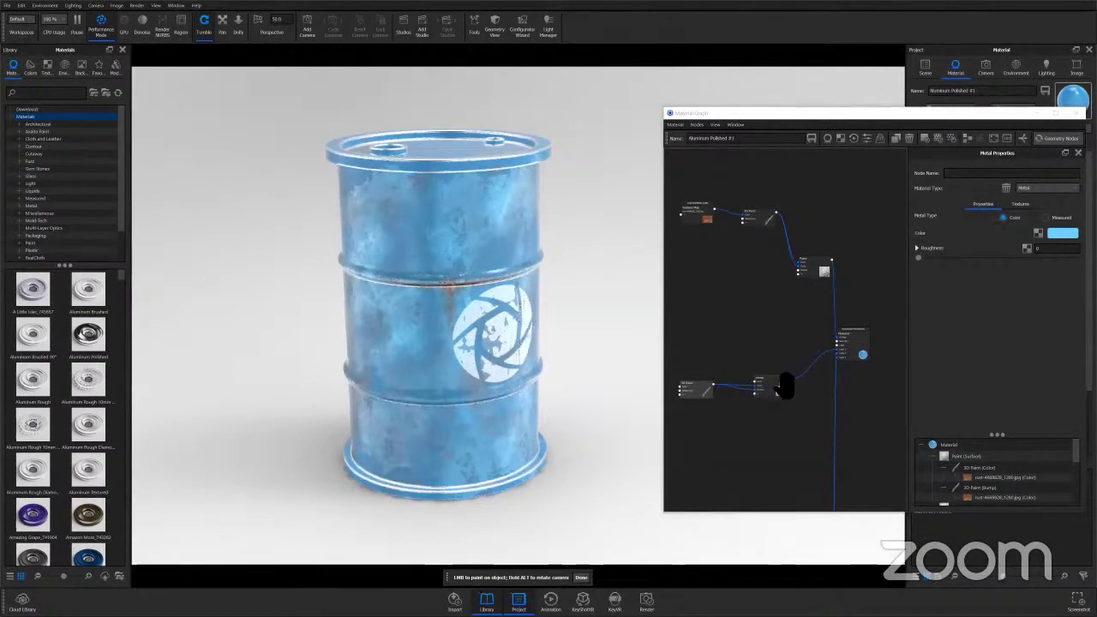
left_click_drag(784, 384, 787, 376)
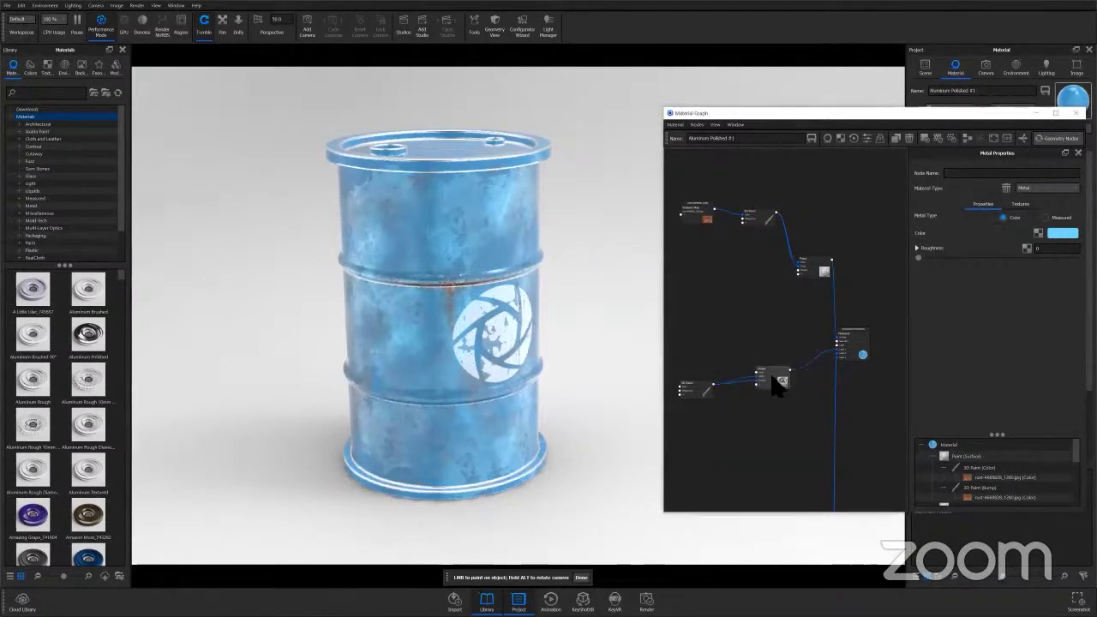
left_click_drag(950, 257, 1039, 260)
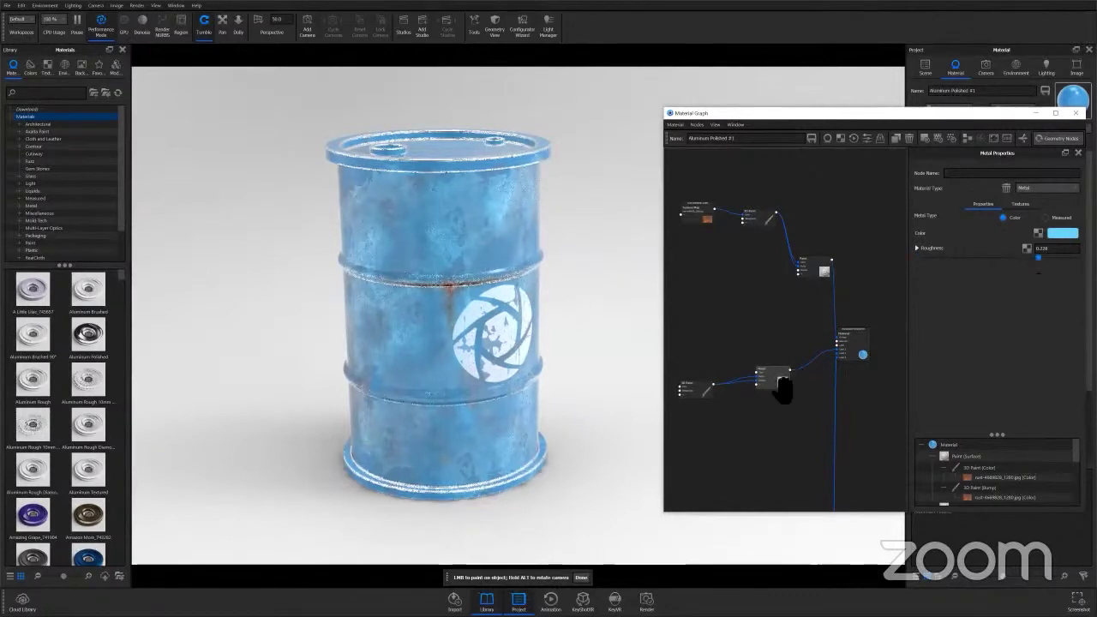
left_click(1060, 233)
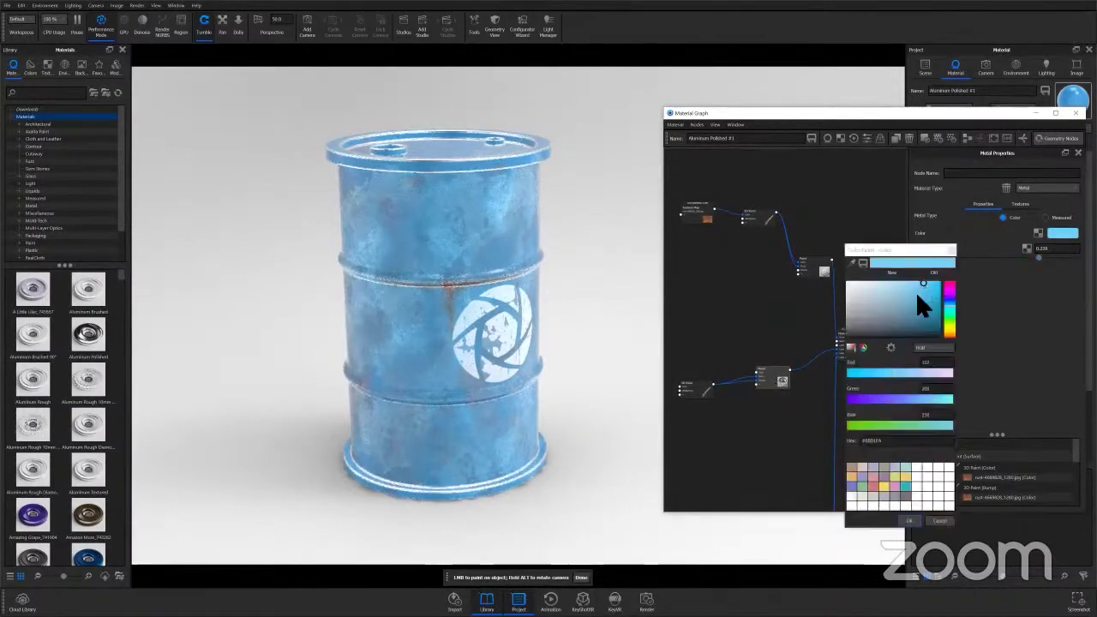
left_click(919, 310)
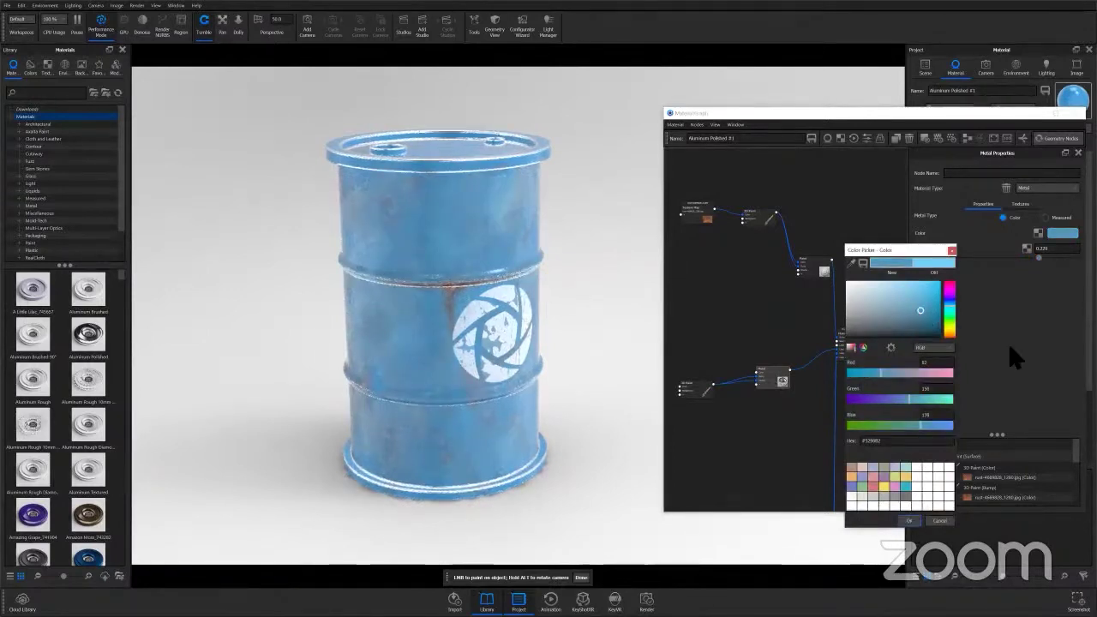
left_click(909, 521)
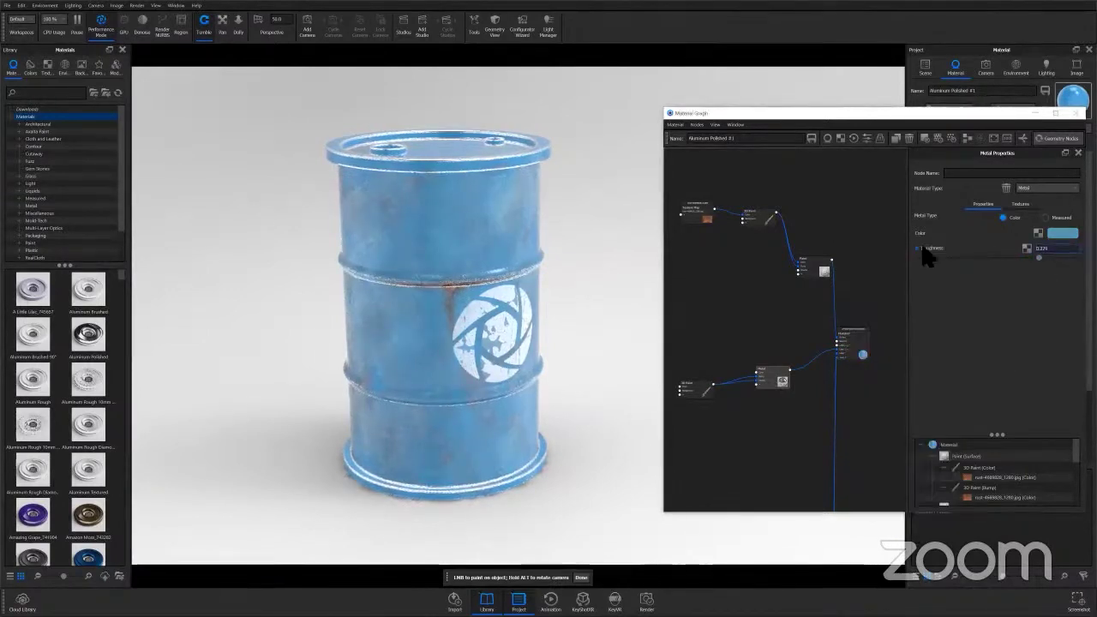
type("1")
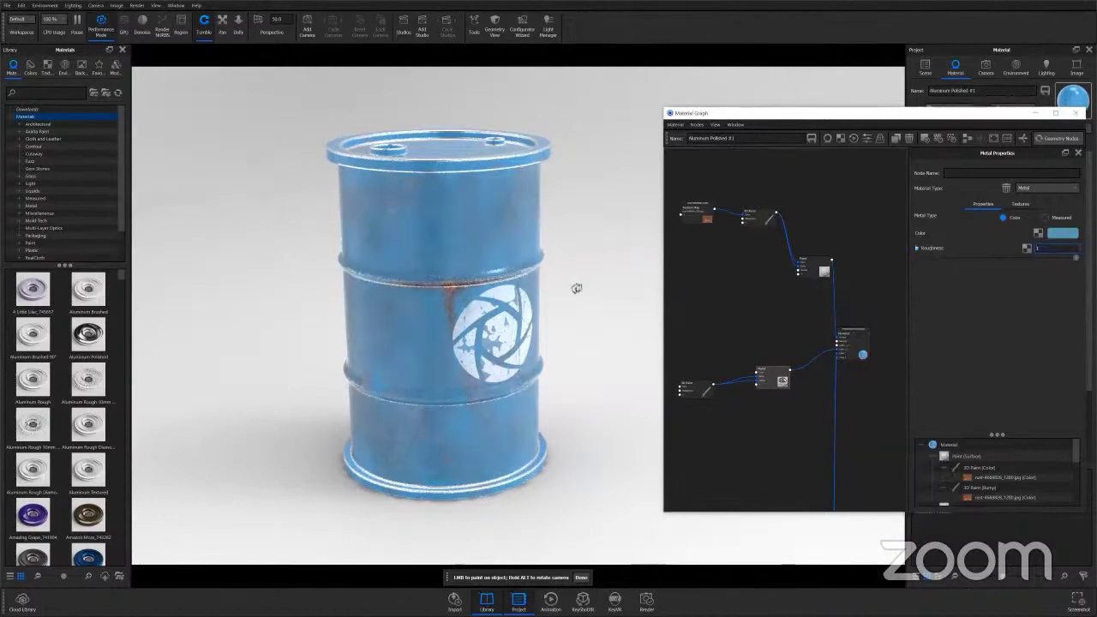
Turn off Performance Mode and inspect the weathered paint on the barrel's upper half up close.
left_click(98, 25)
scroll(592, 382, "up", 3)
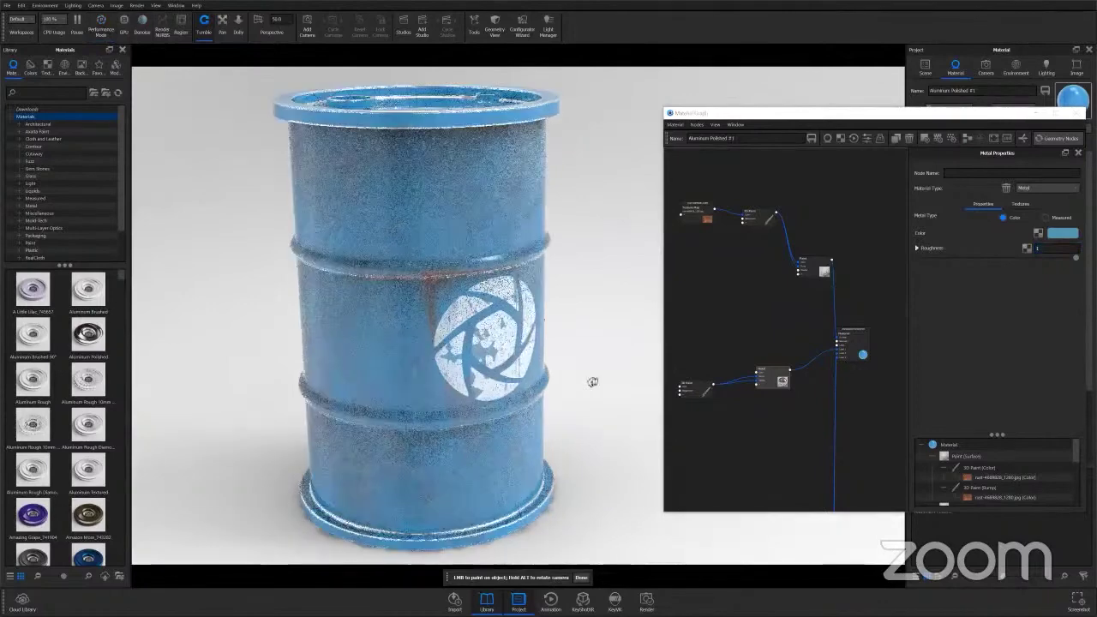
left_click_drag(555, 383, 613, 342, "alt")
scroll(593, 321, "up", 5)
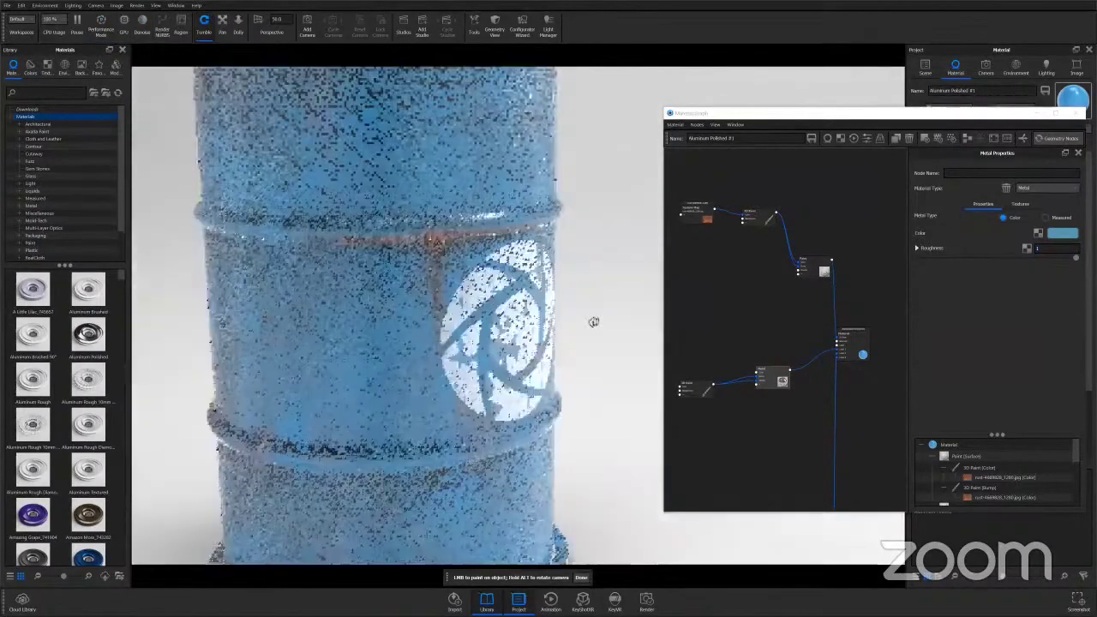
middle_click_drag(594, 321, 609, 363)
left_click_drag(610, 364, 658, 393, "alt")
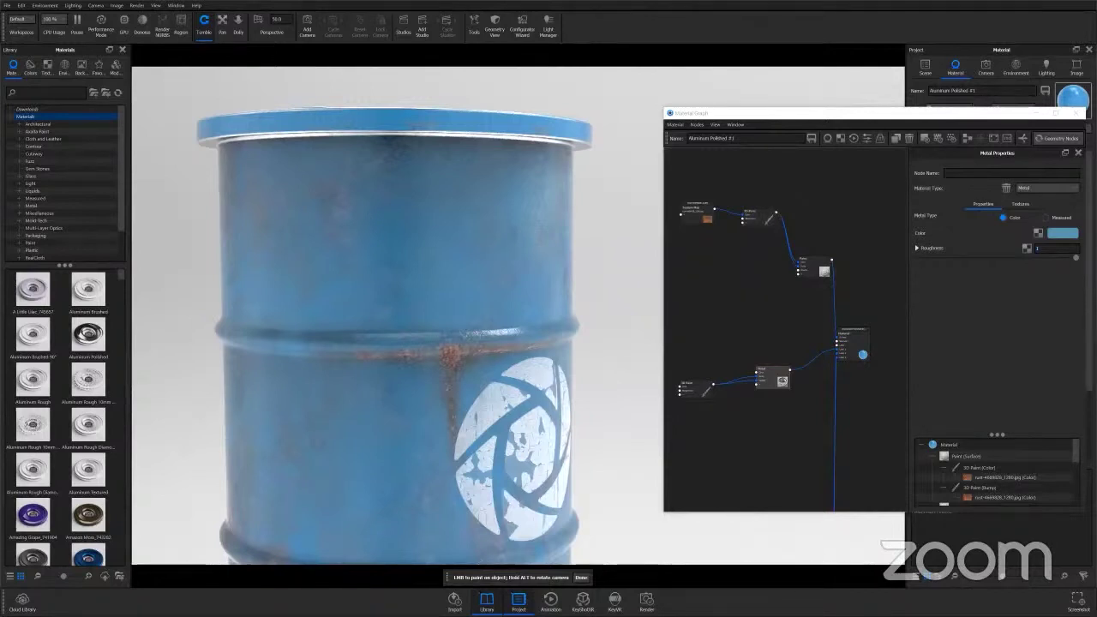
Finish the 3D Paint session and pause the real-time render.
left_click(582, 578)
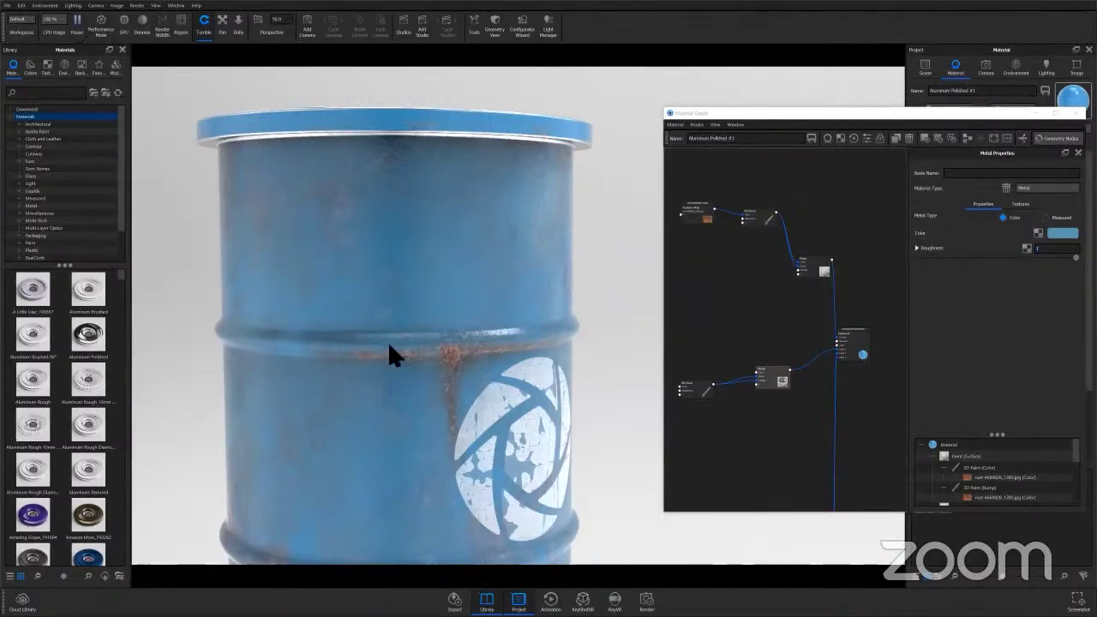
key("shift+p")
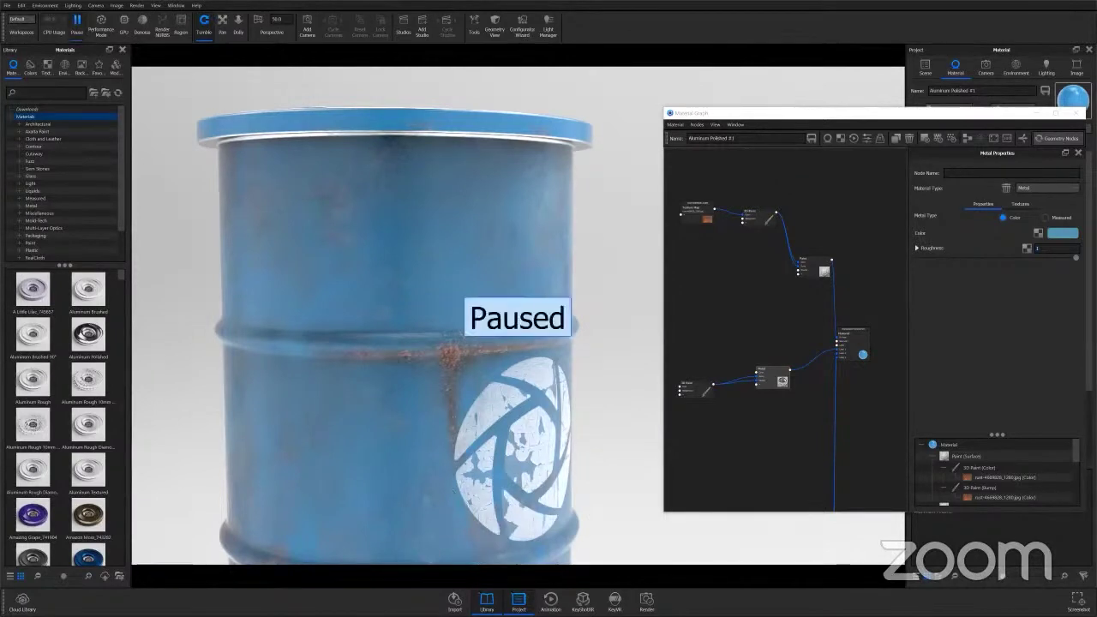
Open the TestCube.bip scene and open the material graph of the cube's blue paint material.
key("super")
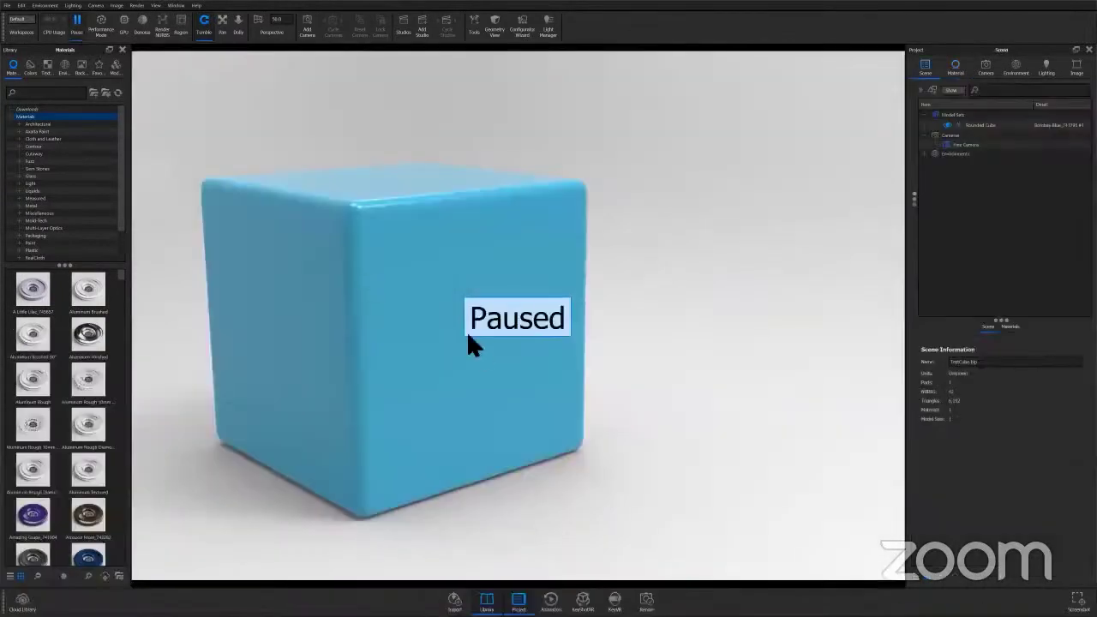
left_click_drag(468, 335, 476, 311)
double_click(554, 305)
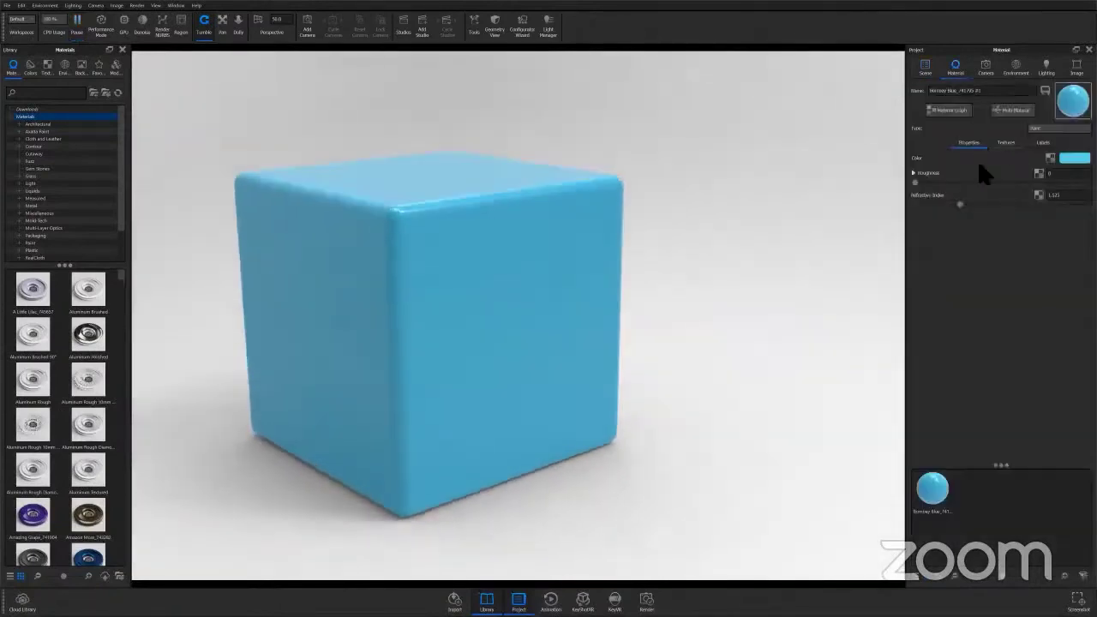
left_click(950, 112)
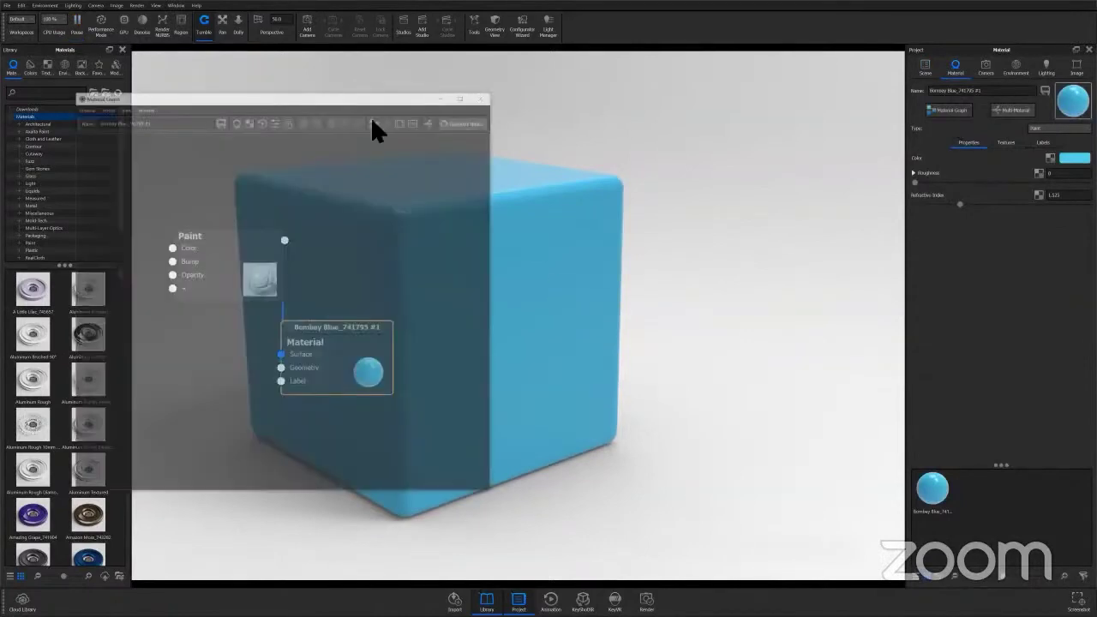
left_click_drag(346, 98, 878, 122)
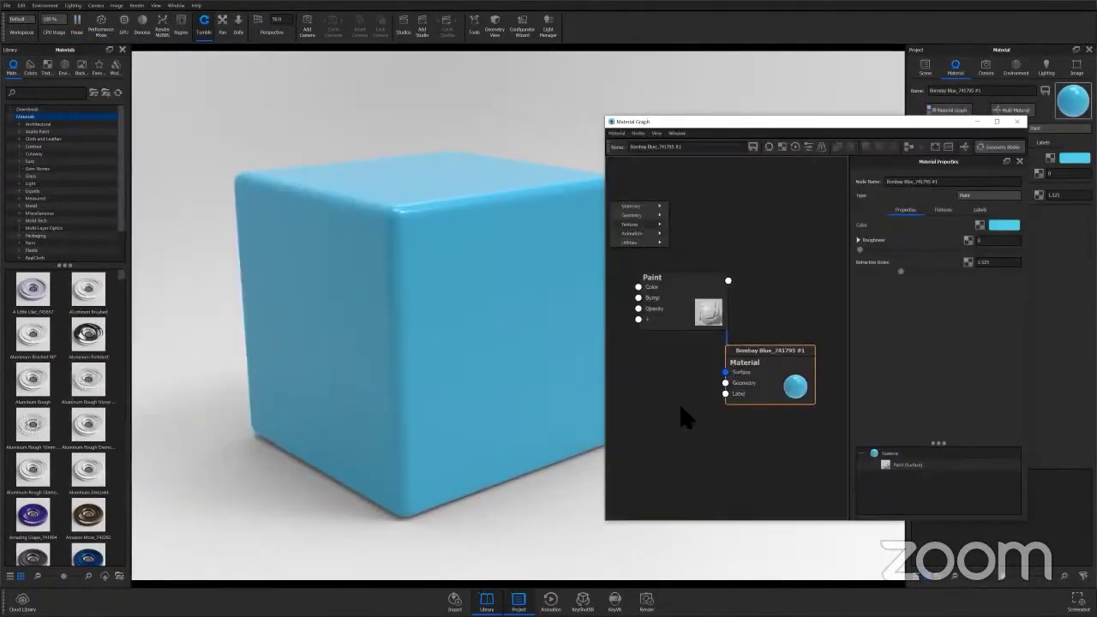
Add a 3D Paint texture node and connect it to the Paint node's Color input.
mouse_move(634, 224)
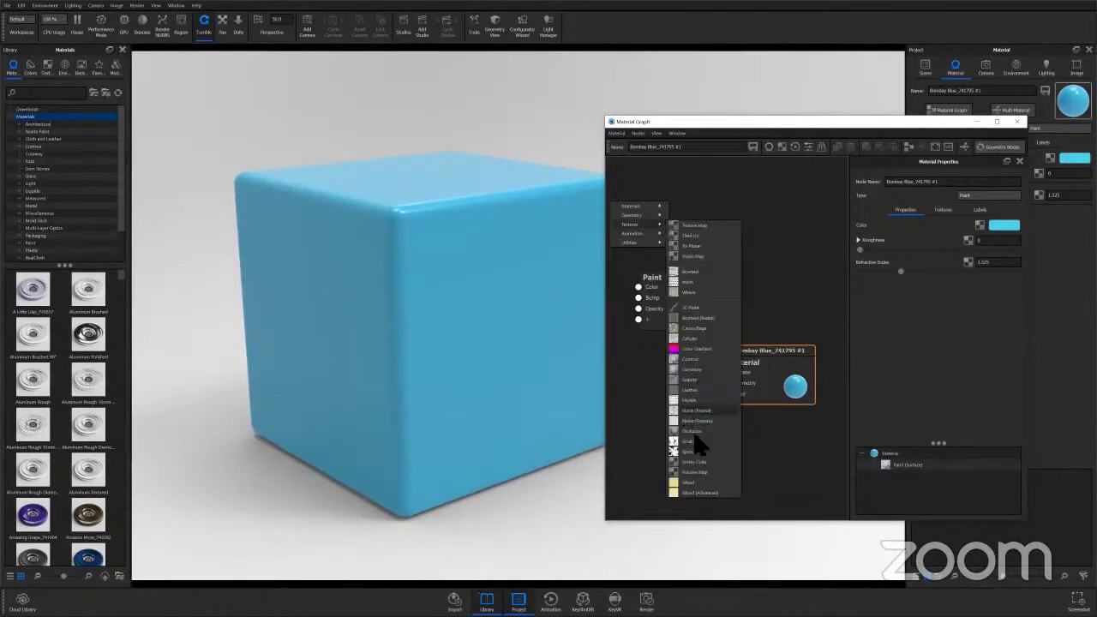
left_click(696, 307)
mouse_move(698, 210)
left_mouse_down()
mouse_move(705, 228)
mouse_move(639, 287)
mouse_move(804, 272)
left_mouse_up()
left_click_drag(692, 245, 690, 254)
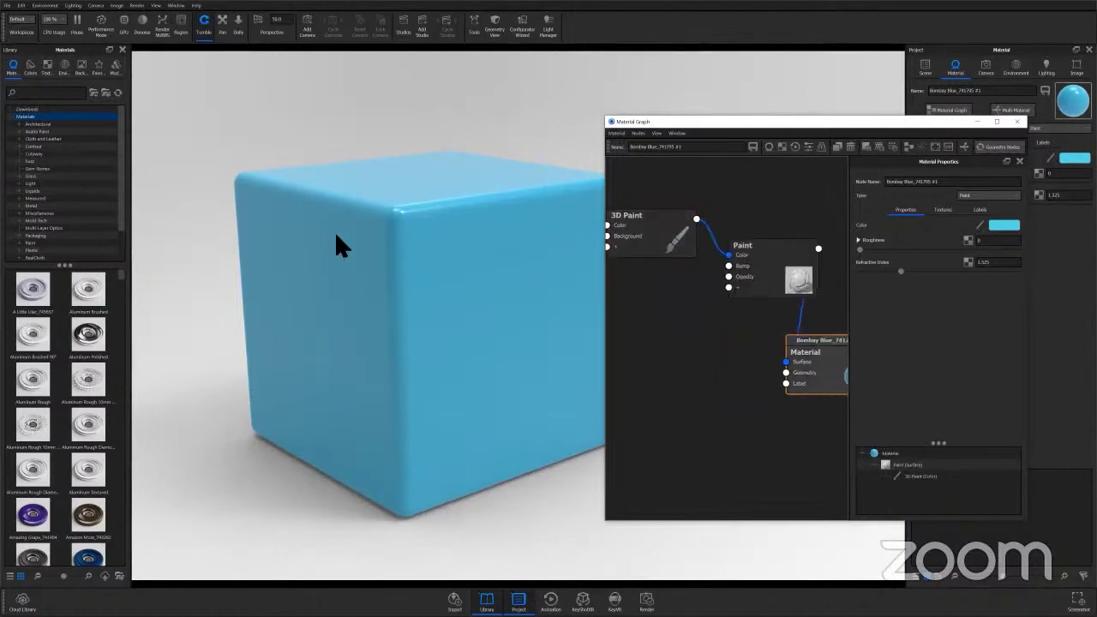
Load rust-4669828_1280.jpg as the 3D Paint node's brush color texture and enlarge the brush size.
scroll(336, 235, "up", 4)
left_click_drag(447, 263, 428, 283)
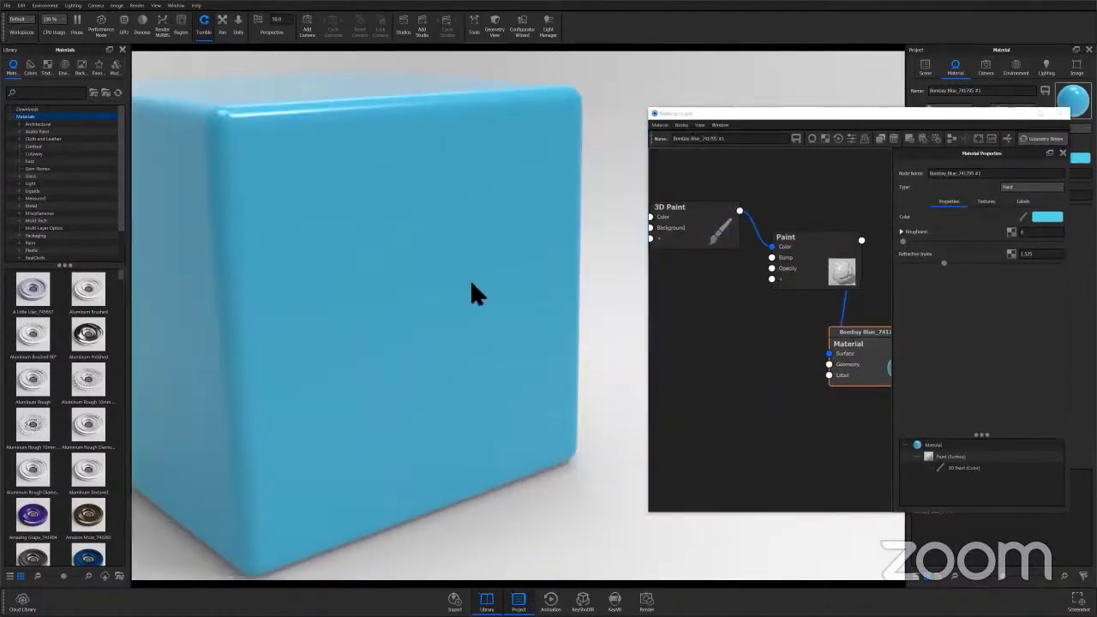
middle_click_drag(472, 283, 503, 288)
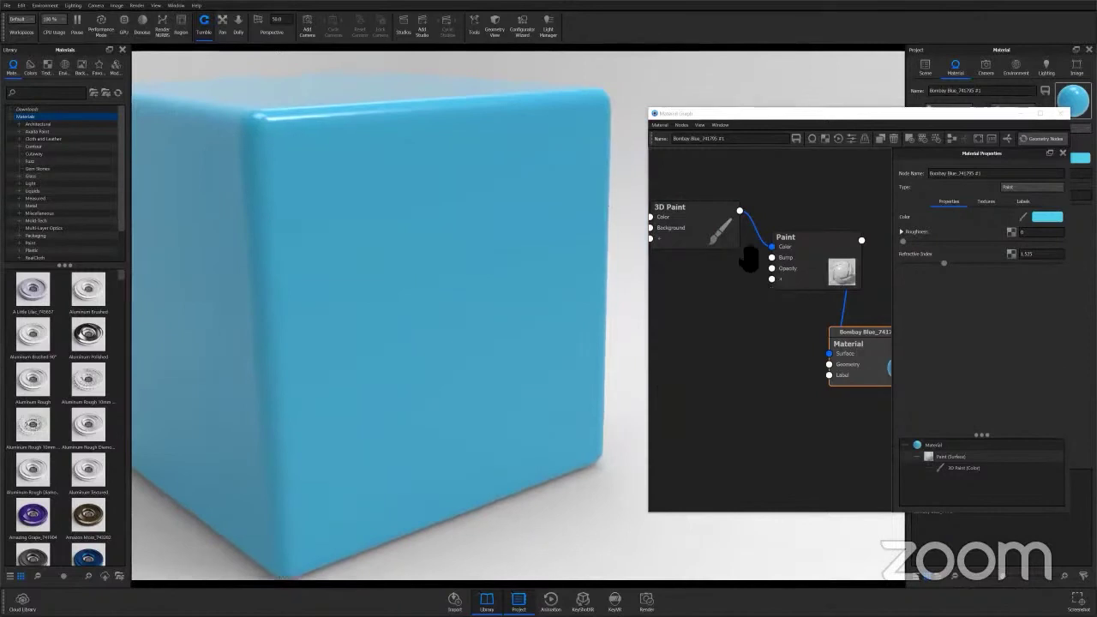
left_click(717, 244)
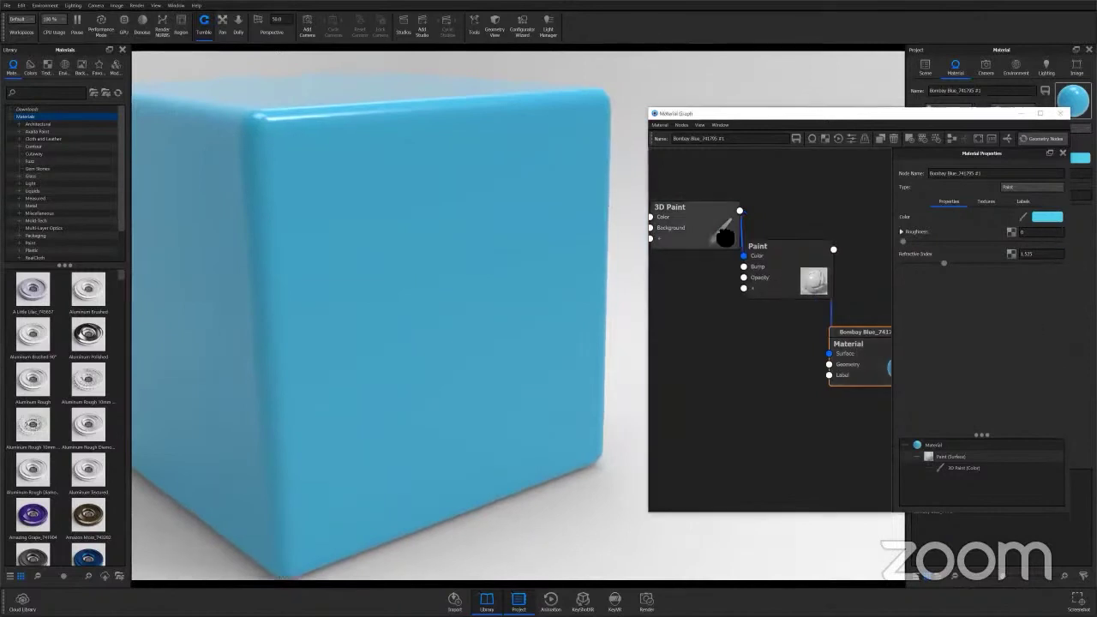
left_click(720, 228)
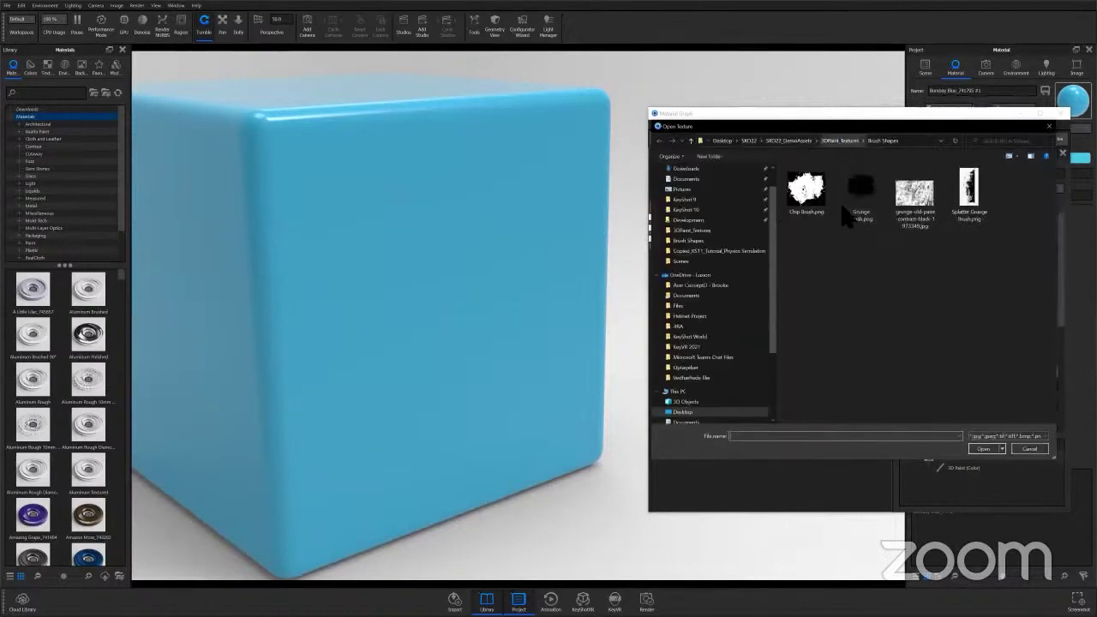
left_click(840, 140)
left_click(900, 190)
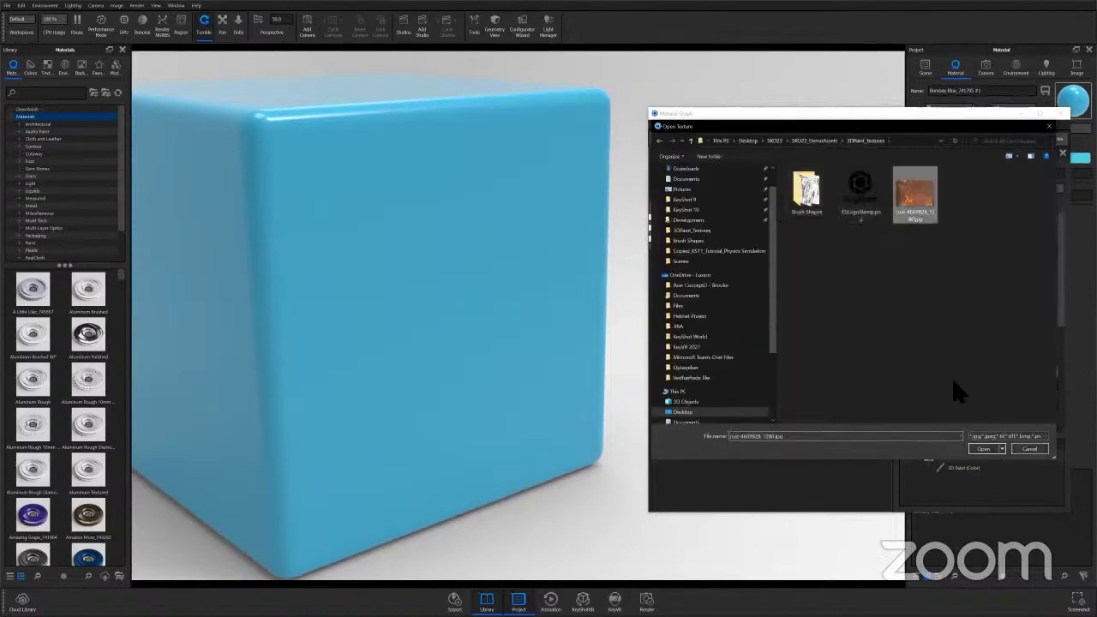
left_click(983, 448)
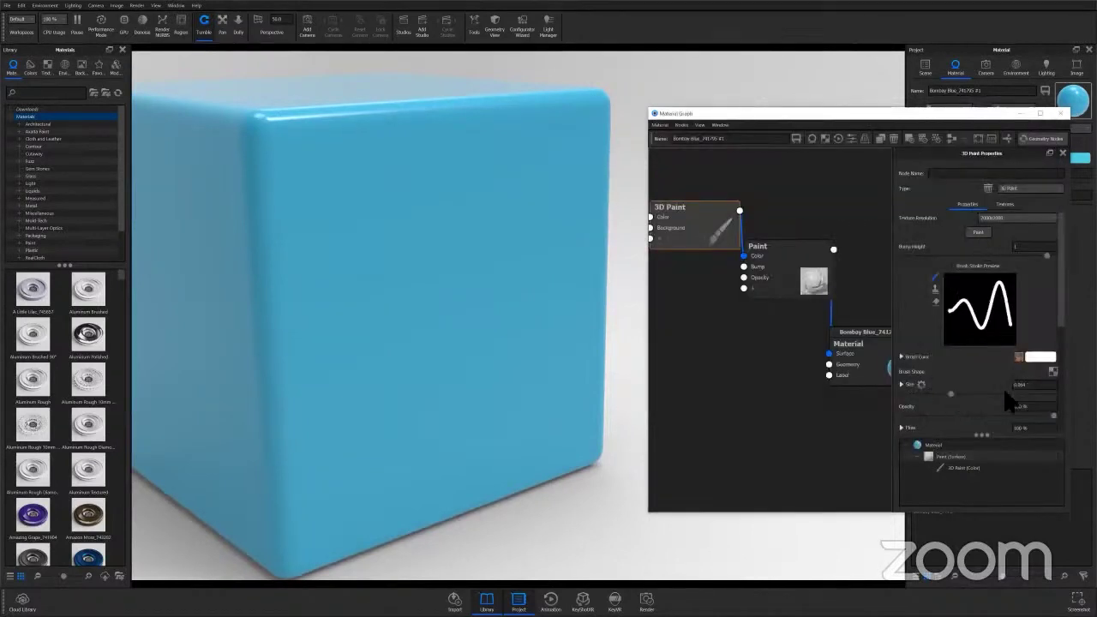
left_click_drag(1007, 394, 1029, 394)
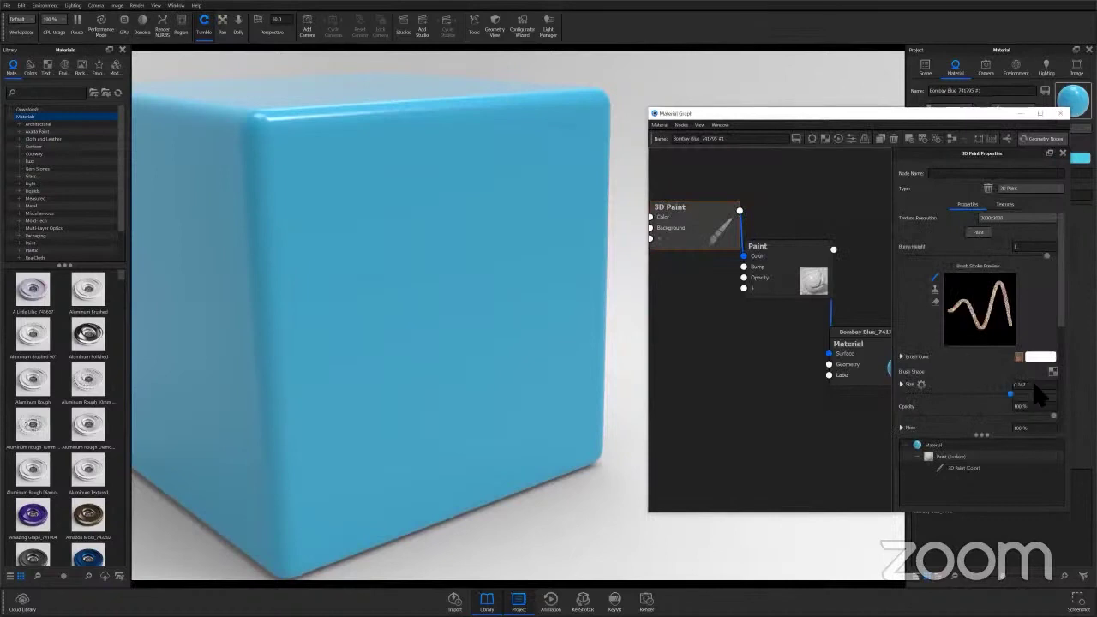
Paint winding rust-textured strokes across the upper half of the cube's front face and enable GPU rendering and Performance Mode.
left_click(981, 233)
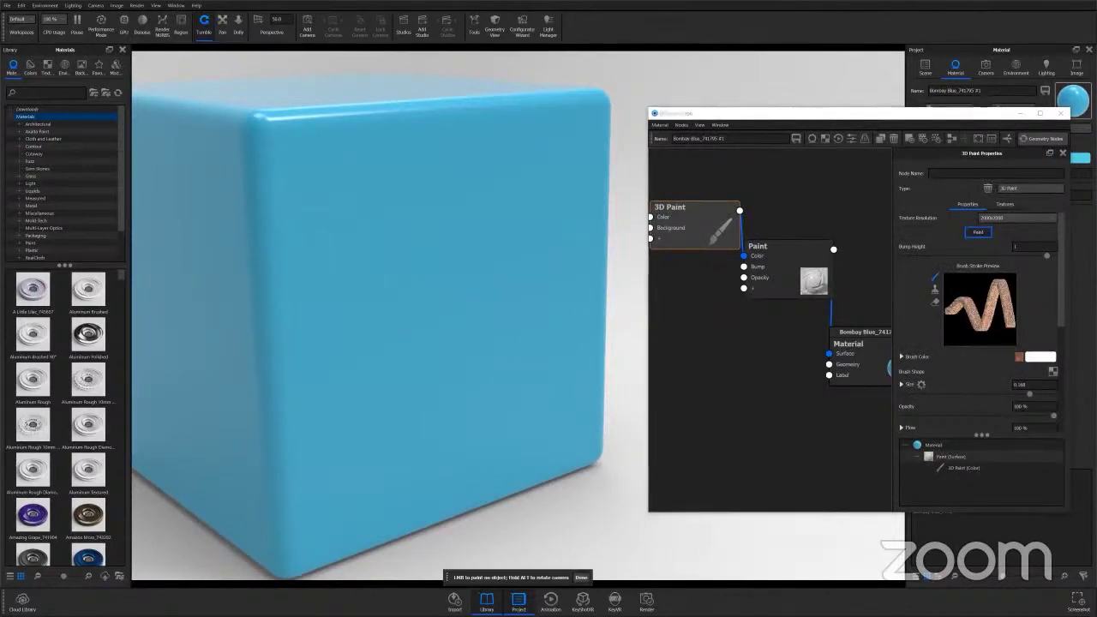
mouse_move(312, 172)
left_mouse_down()
mouse_move(557, 154)
mouse_move(300, 261)
mouse_move(381, 222)
mouse_move(467, 227)
mouse_move(532, 281)
mouse_move(576, 218)
mouse_move(299, 356)
left_mouse_up()
left_click(124, 23)
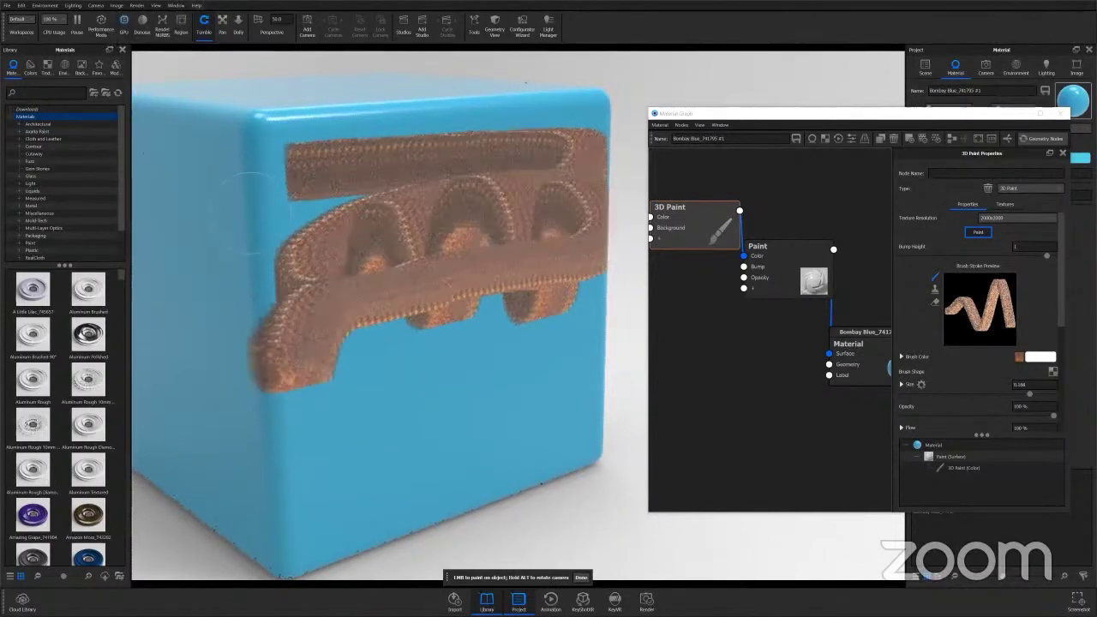
left_click(102, 24)
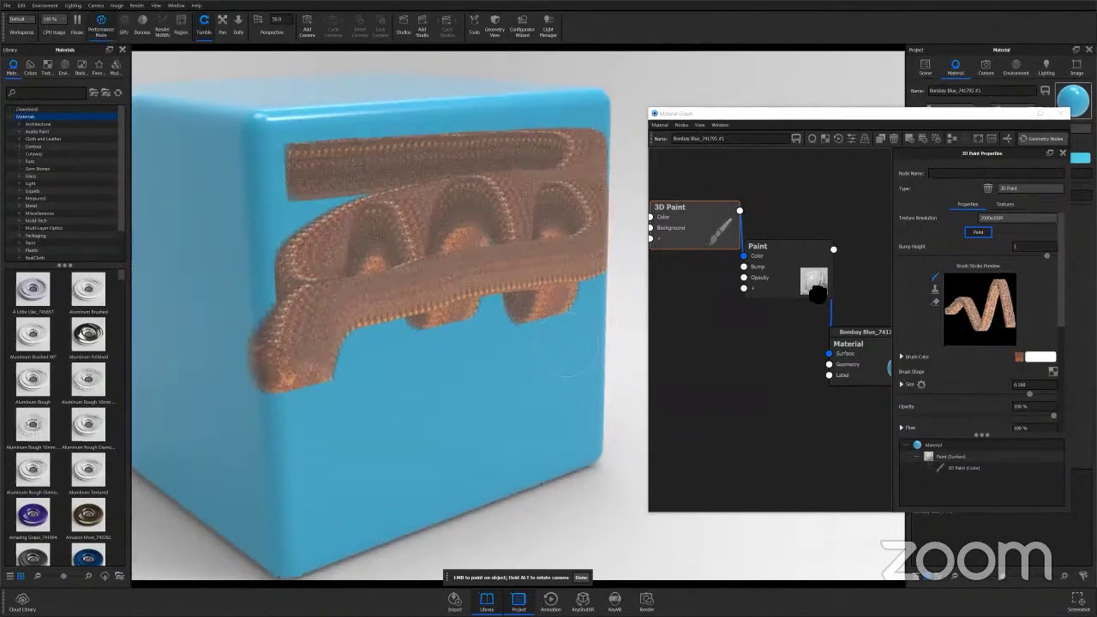
Bring rust-4669828_1280.jpg into the graph as a Texture Map node and connect it to the 3D Paint node's Color input.
left_click_drag(818, 294, 857, 282)
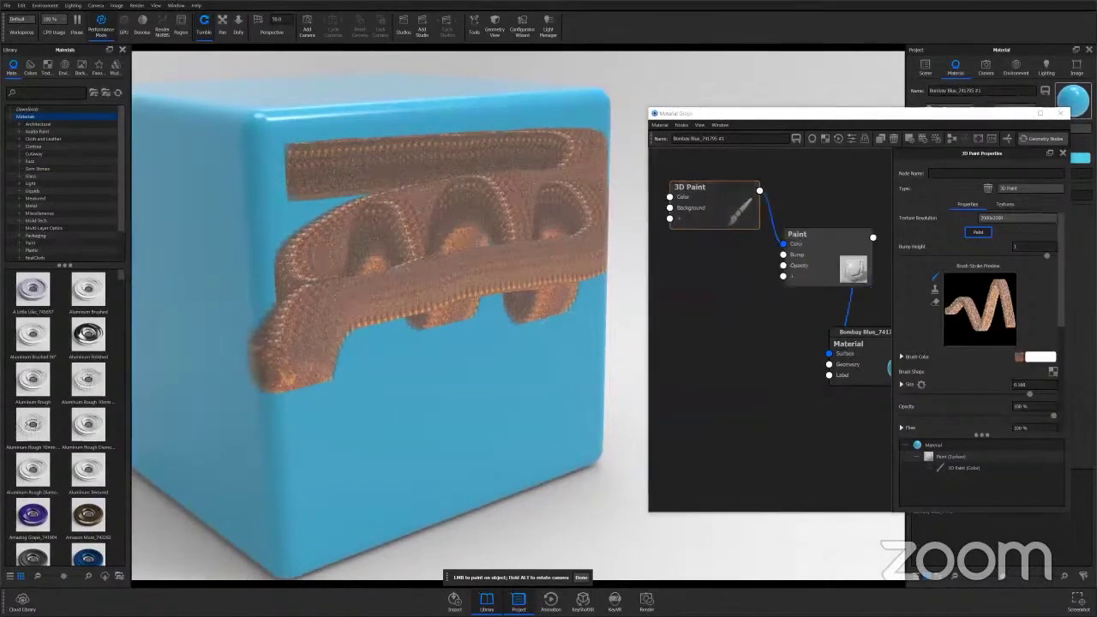
key("super")
key("alt+Tab")
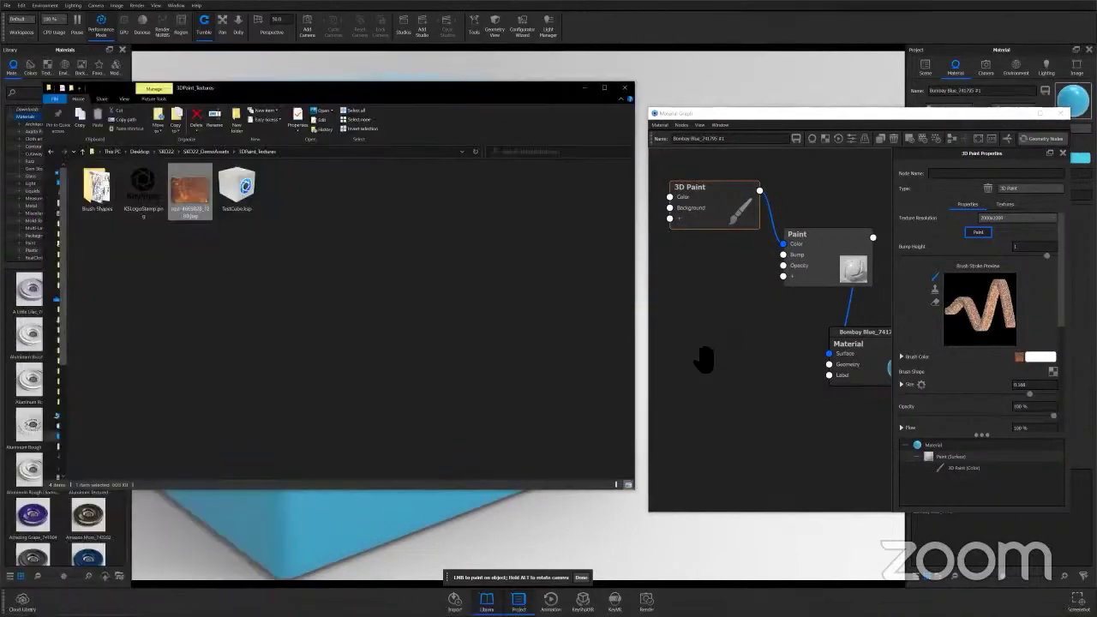
mouse_move(759, 362)
left_mouse_down()
mouse_move(679, 322)
mouse_move(707, 296)
mouse_move(671, 209)
left_mouse_up()
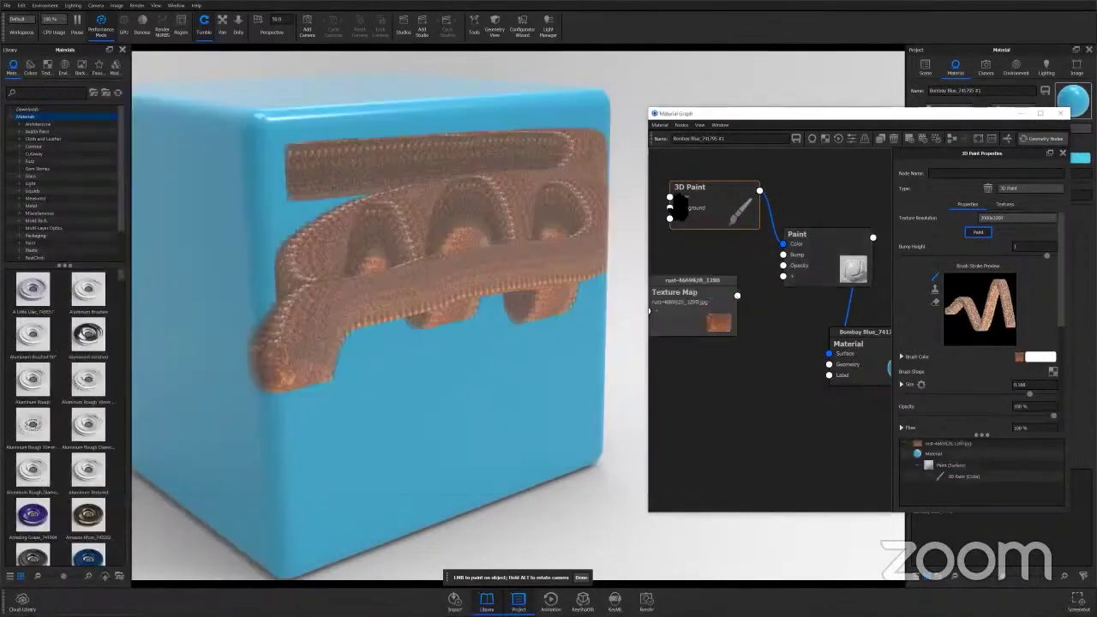
Paint a large patch of the mapped rust texture over the earlier strokes on the cube's front face.
left_click(978, 233)
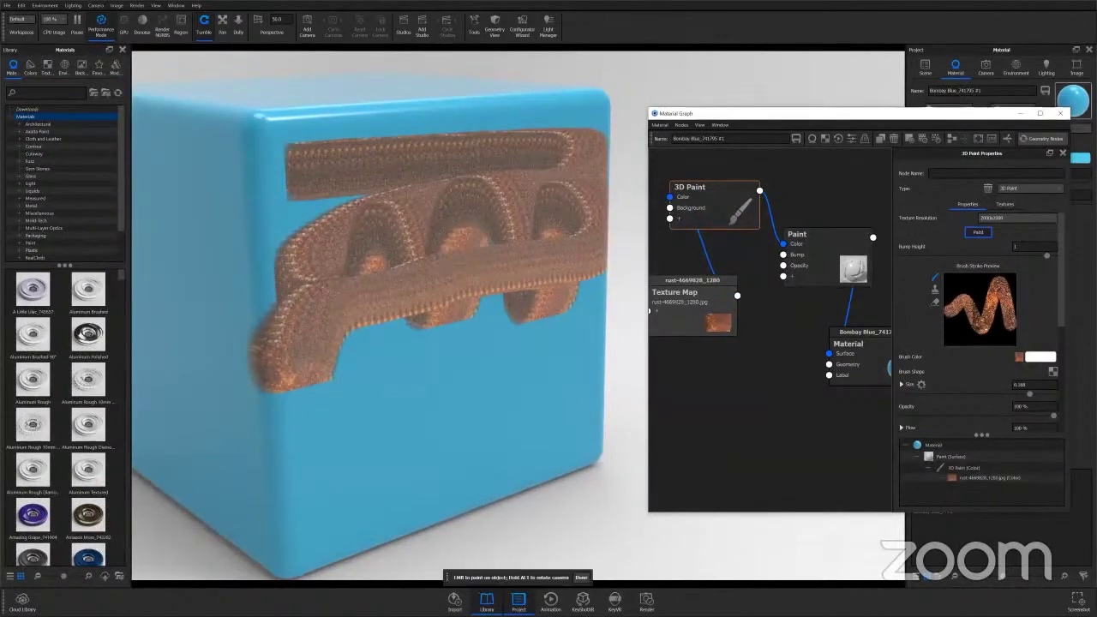
mouse_move(326, 360)
left_mouse_down()
mouse_move(476, 318)
mouse_move(384, 389)
mouse_move(447, 358)
mouse_move(521, 242)
mouse_move(354, 263)
mouse_move(473, 202)
left_mouse_up()
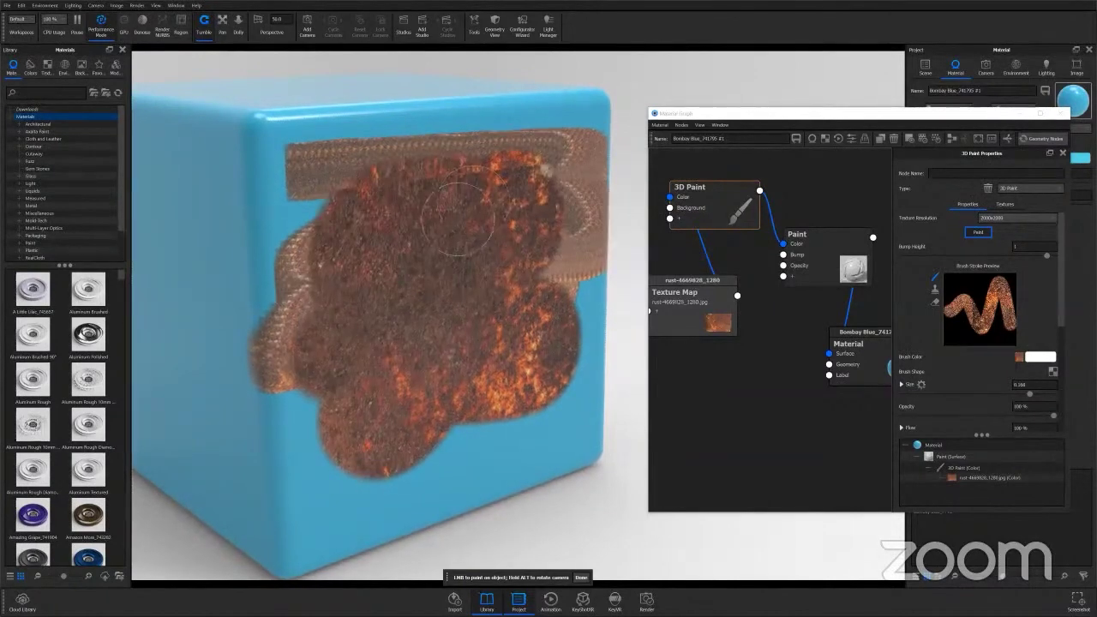
scroll(443, 308, "down", 5)
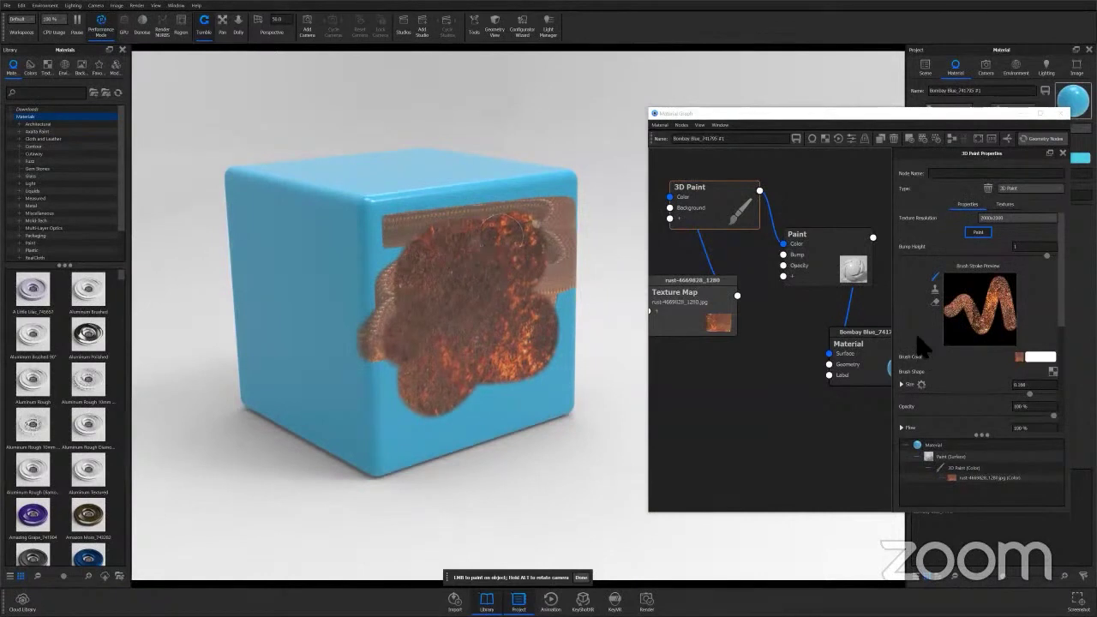
Enable Only Draw on Plane and paint rust over the cube's front, side and top faces.
scroll(919, 342, "down", 3)
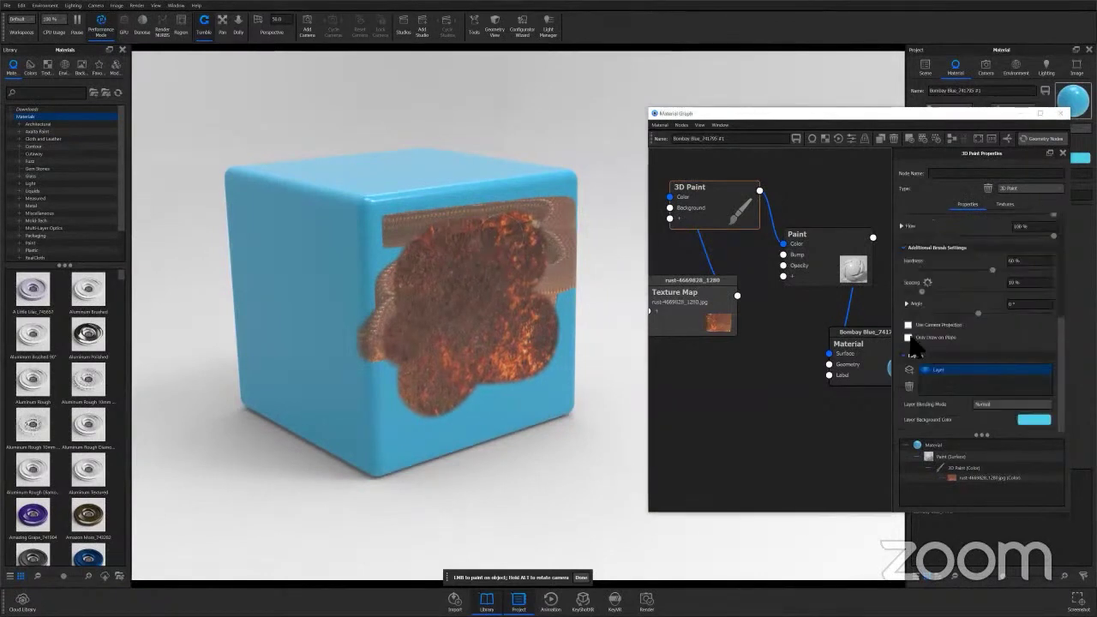
left_click(908, 337)
left_click(497, 287)
mouse_move(497, 287)
left_mouse_down()
mouse_move(386, 240)
mouse_move(391, 453)
mouse_move(586, 350)
mouse_move(463, 418)
mouse_move(412, 329)
mouse_move(546, 221)
mouse_move(326, 234)
mouse_move(317, 257)
mouse_move(352, 410)
mouse_move(347, 248)
mouse_move(233, 191)
mouse_move(347, 440)
mouse_move(273, 347)
mouse_move(346, 209)
mouse_move(508, 163)
left_mouse_up()
left_click_drag(310, 178, 540, 171)
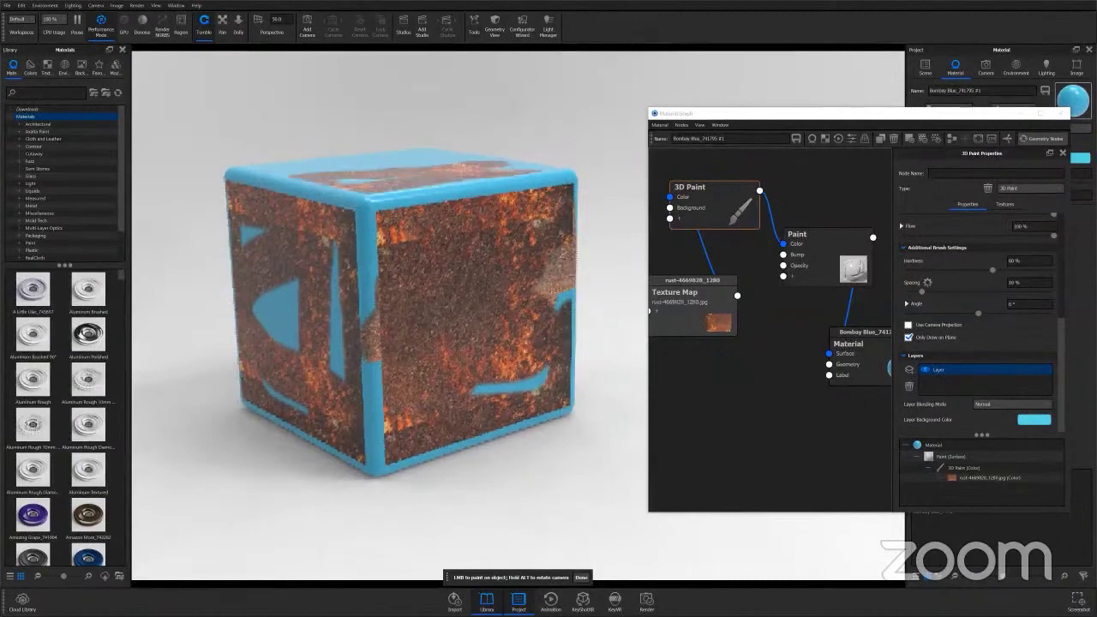